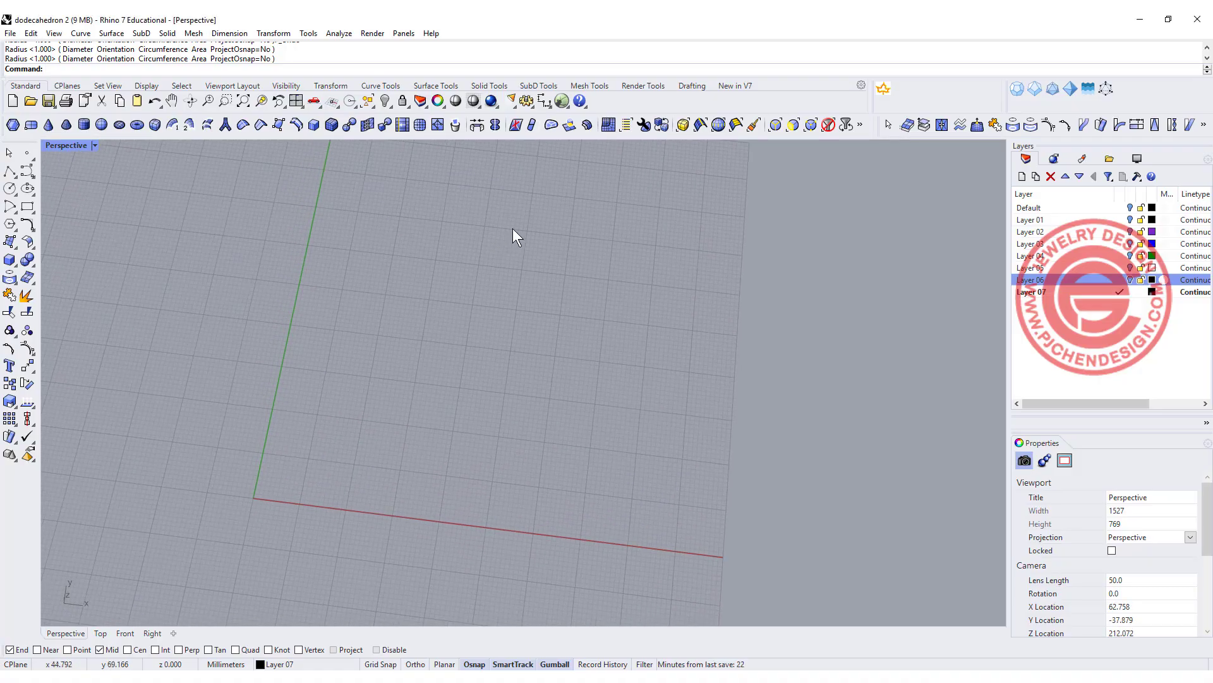
Confirm in the Package Manager that RhinoPolyhedra 7.0.7506 is installed, then close it.
click(738, 87)
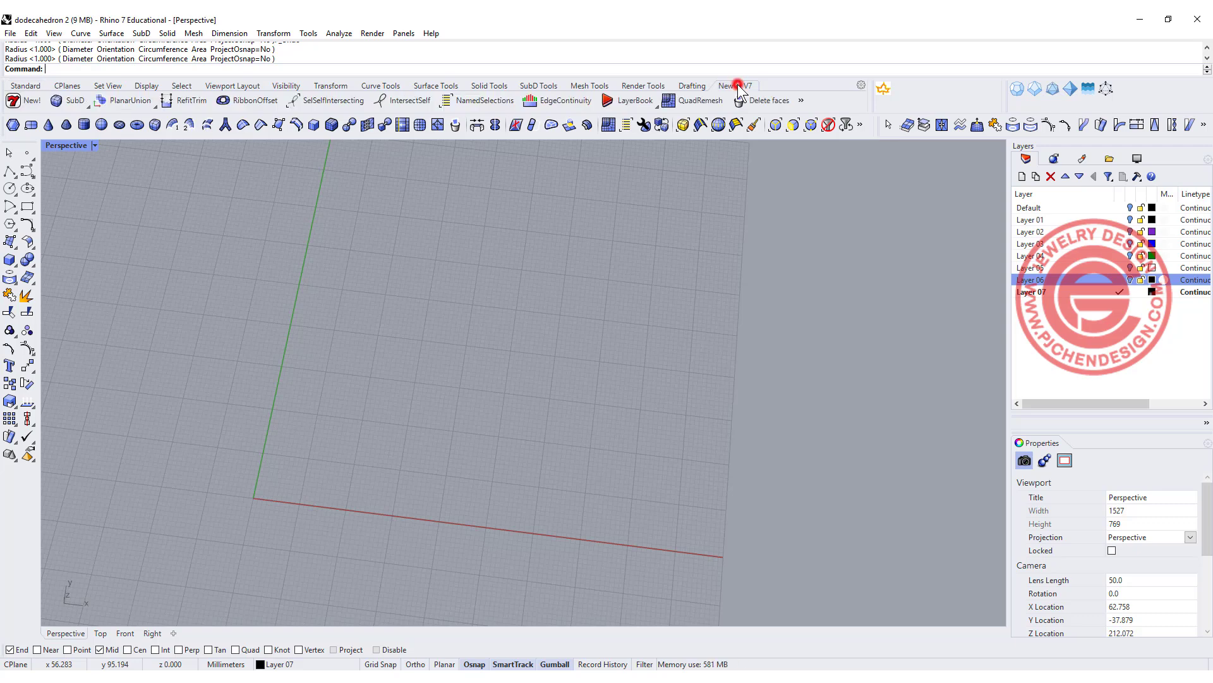
click(801, 103)
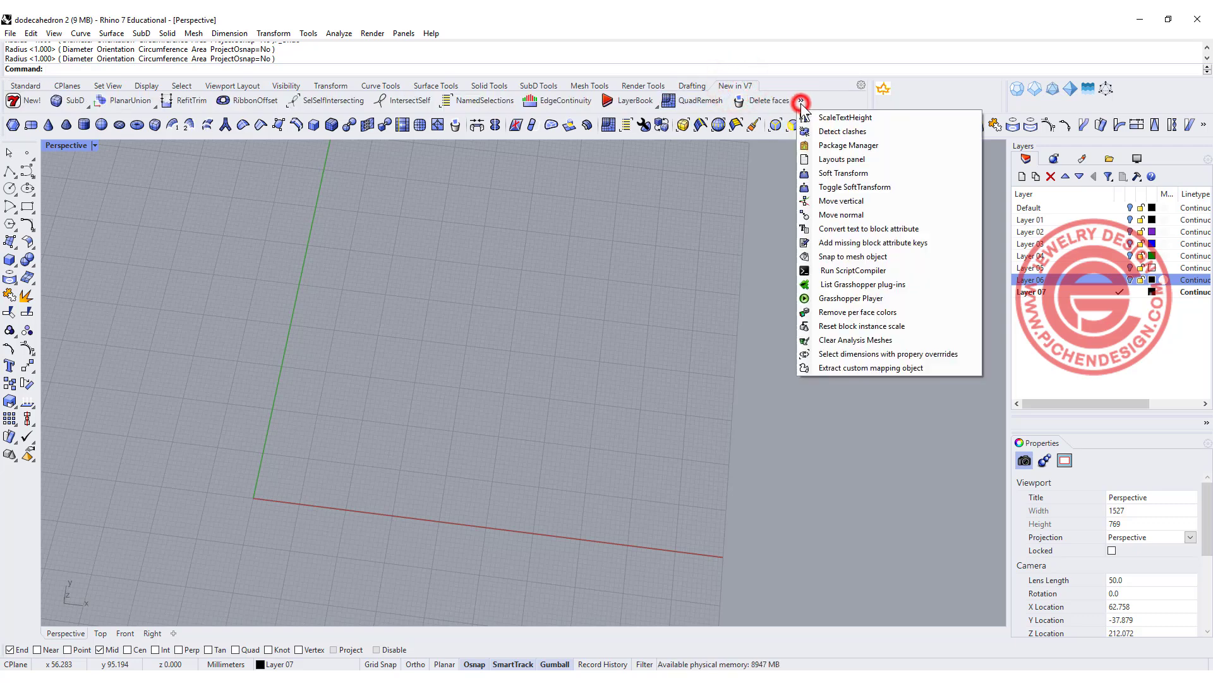
click(886, 145)
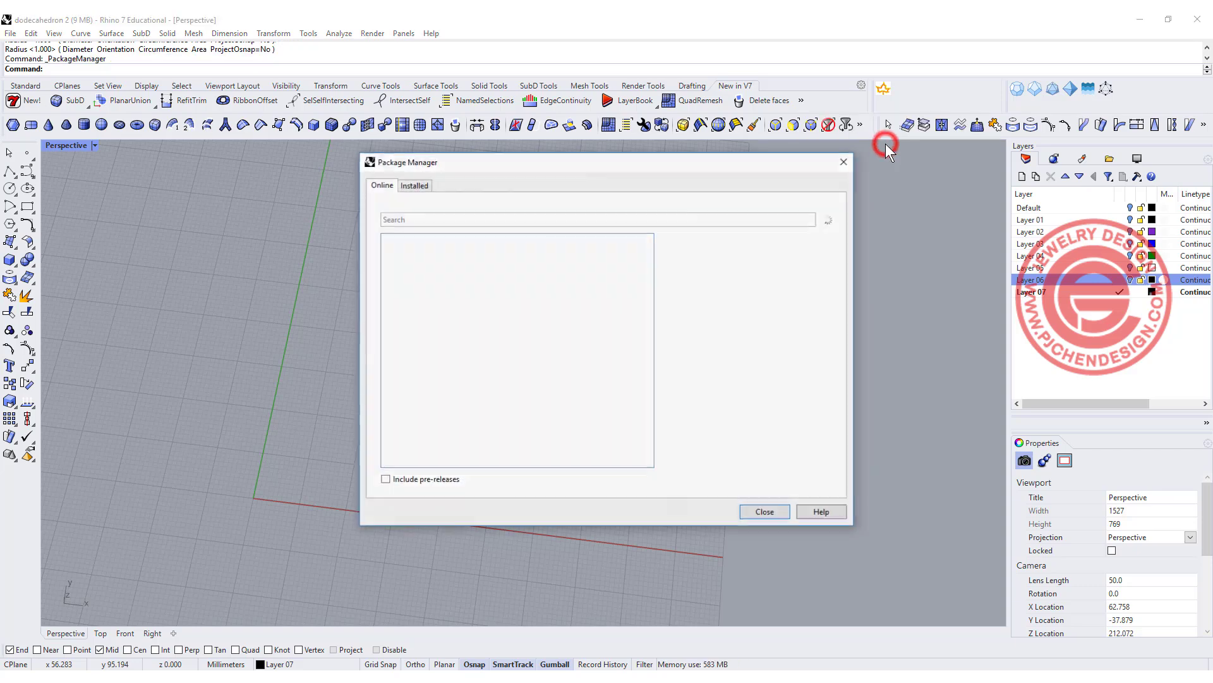
click(536, 220)
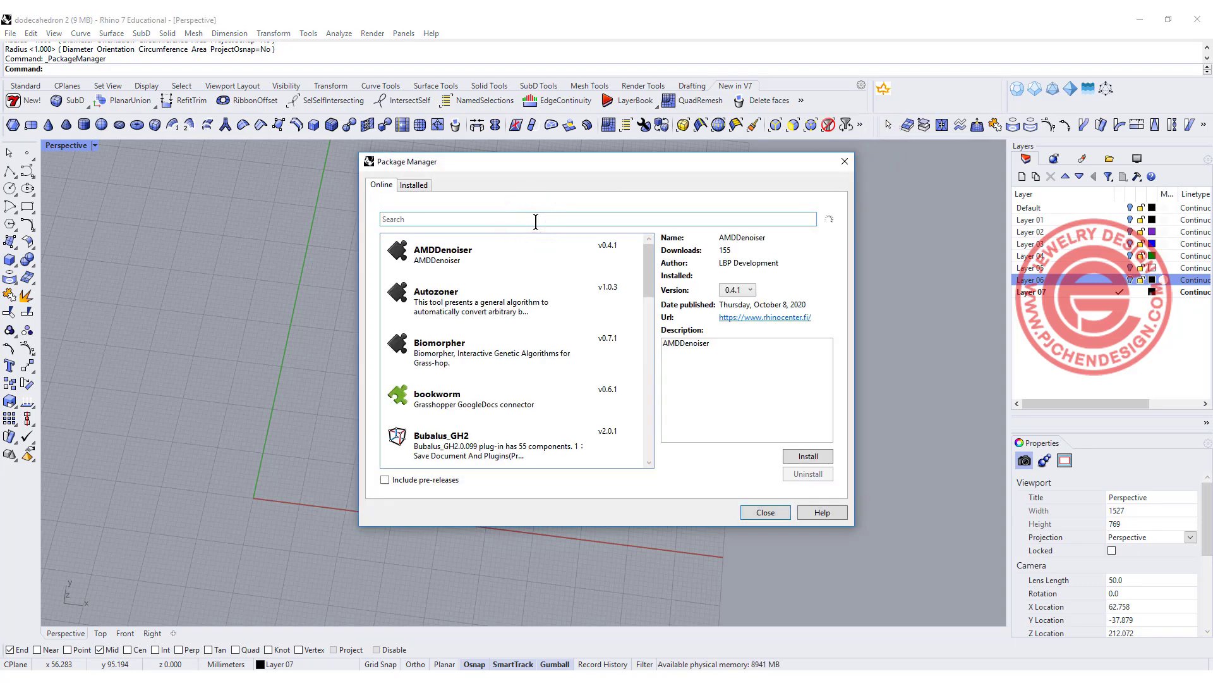
text(poly)
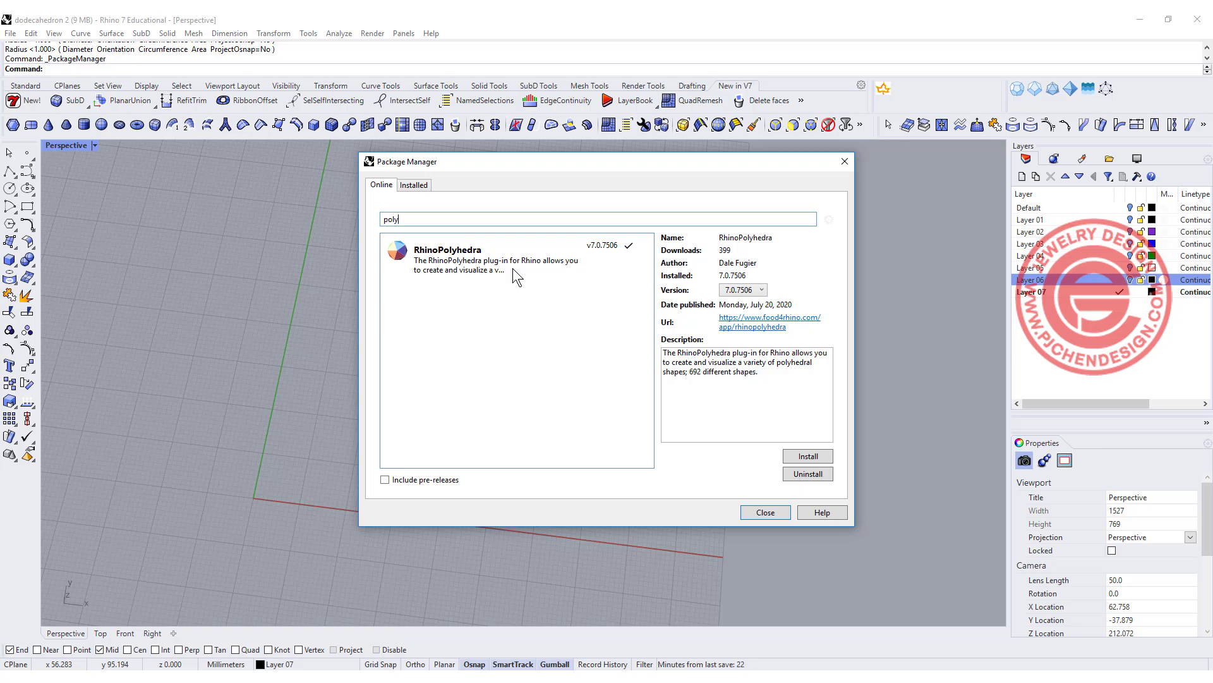
click(518, 264)
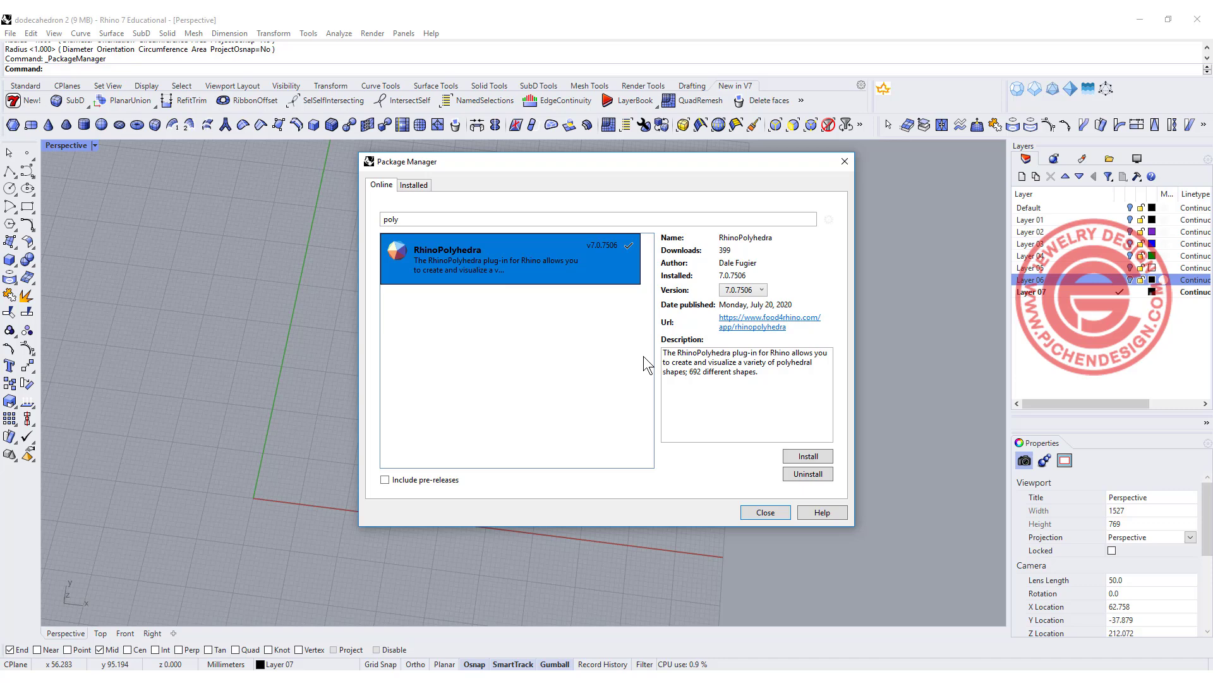
click(844, 161)
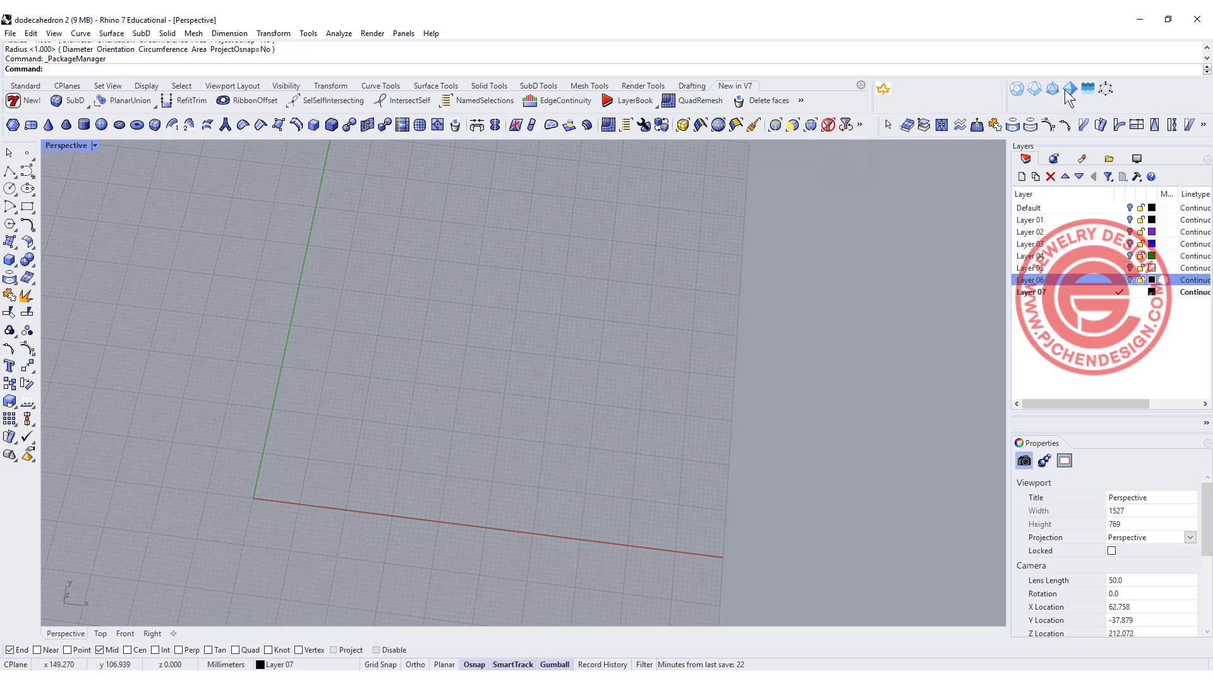
Choose Dodecahedron in the Polyhedron command and restore the four-view layout.
click(1017, 89)
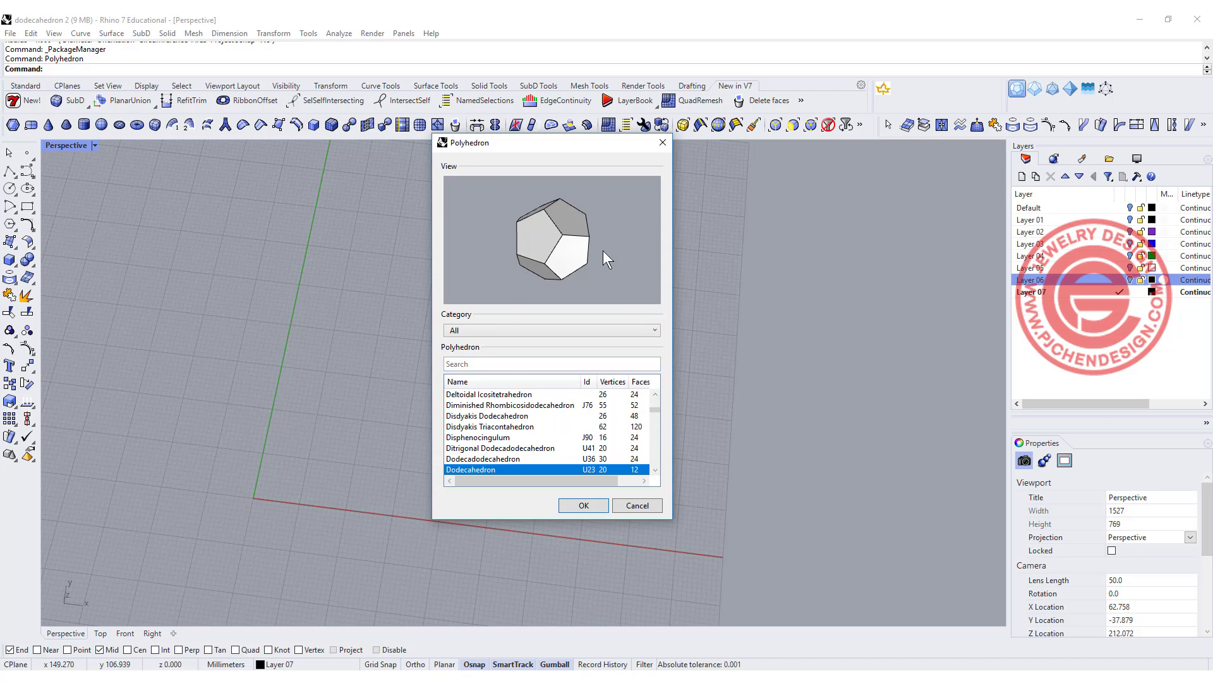
click(496, 469)
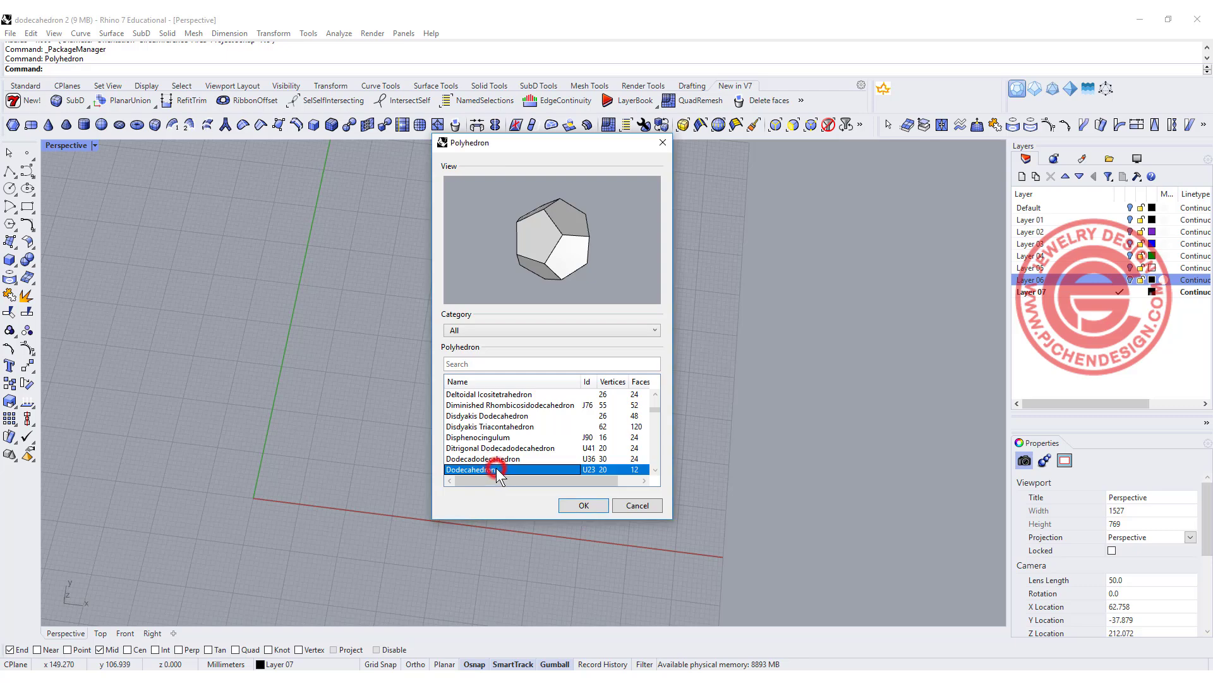
click(583, 506)
double_click(62, 149)
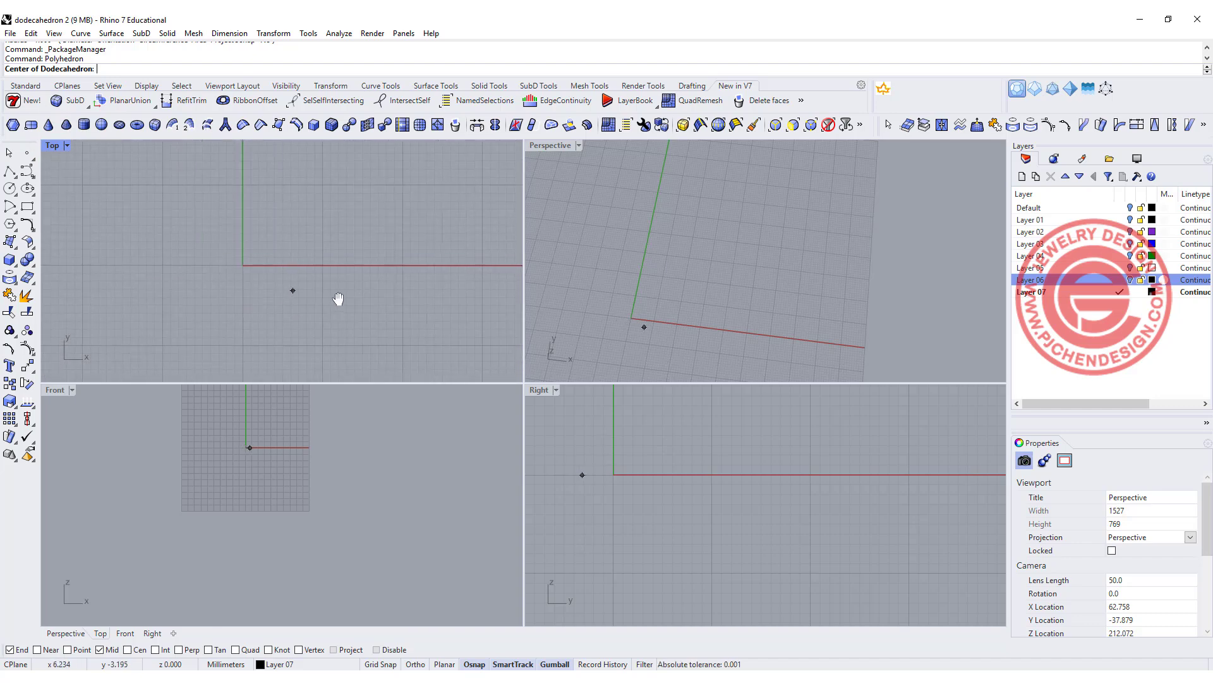
Centre the dodecahedron at 0 and set its output to Surface.
text(0)
key(Return)
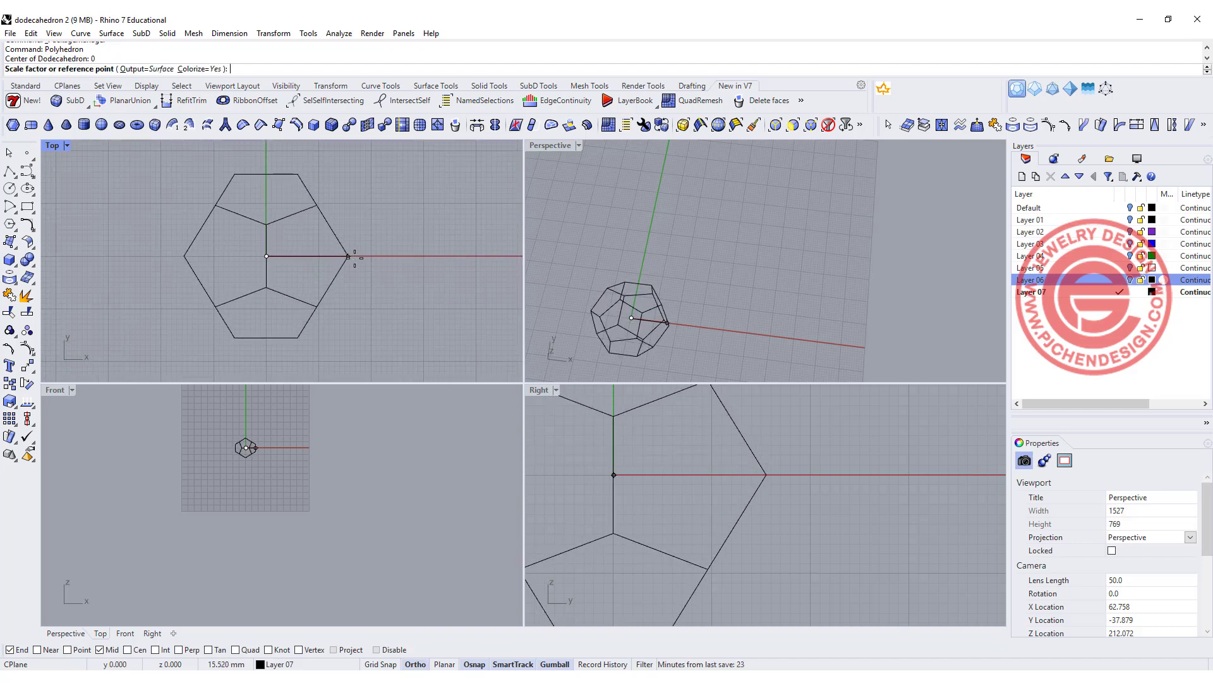
key(F8)
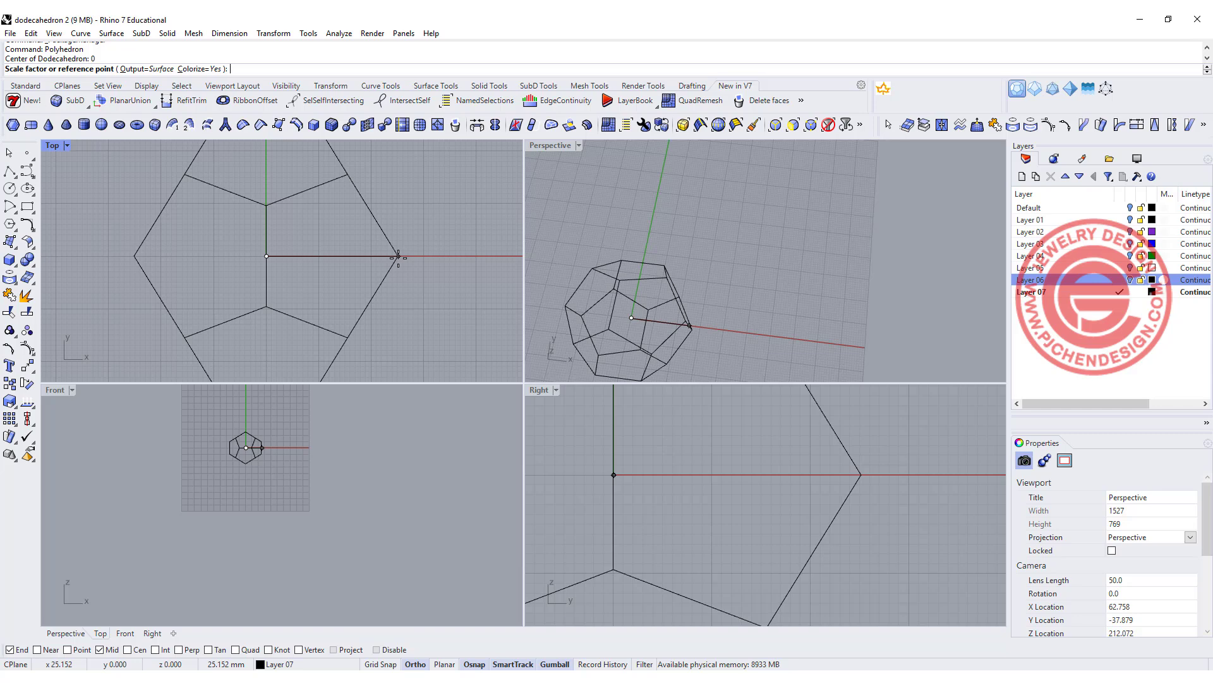
key(F8)
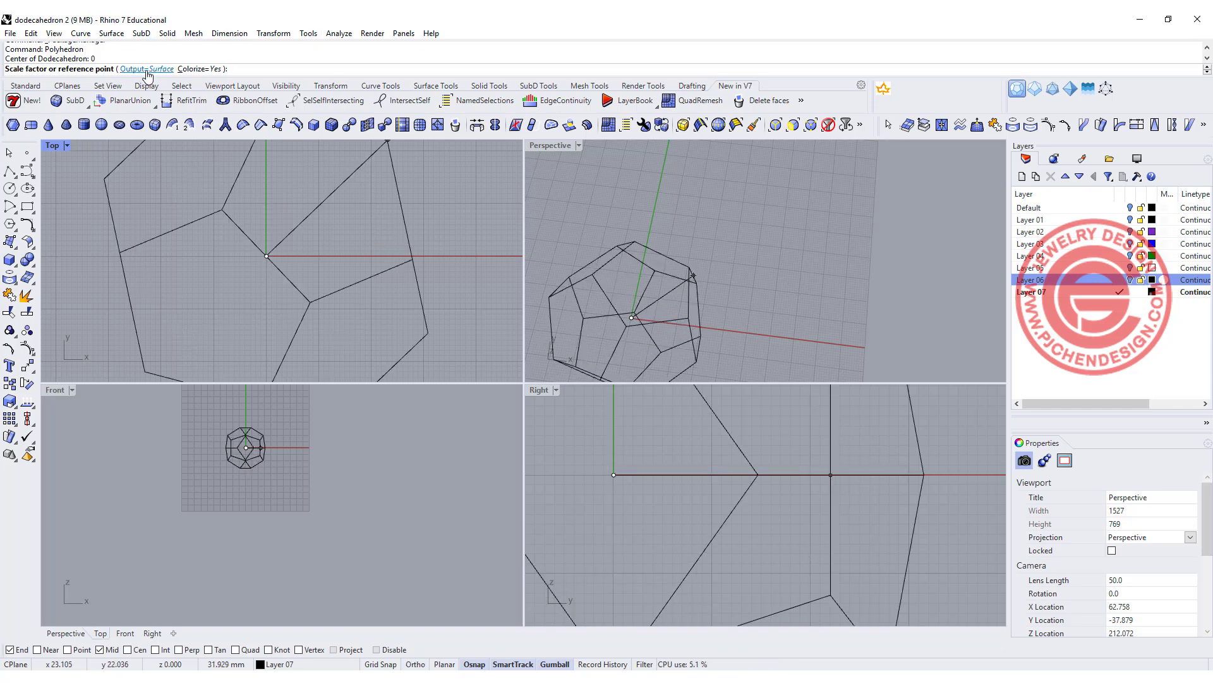
click(152, 70)
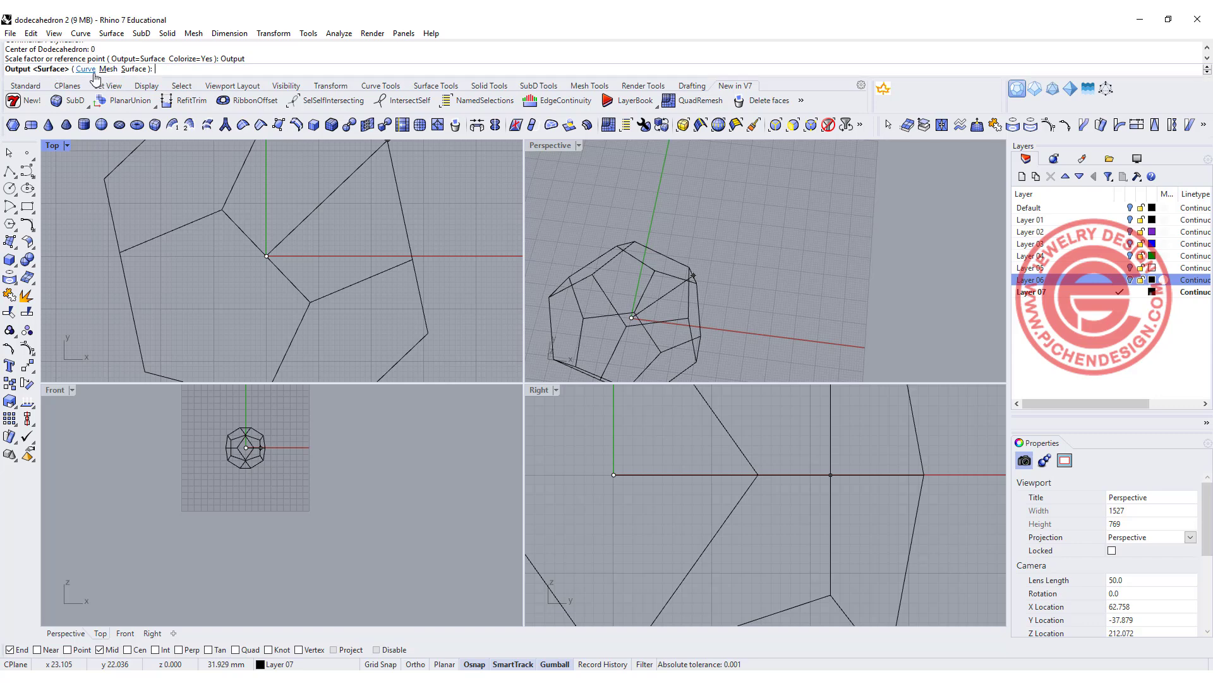
click(135, 69)
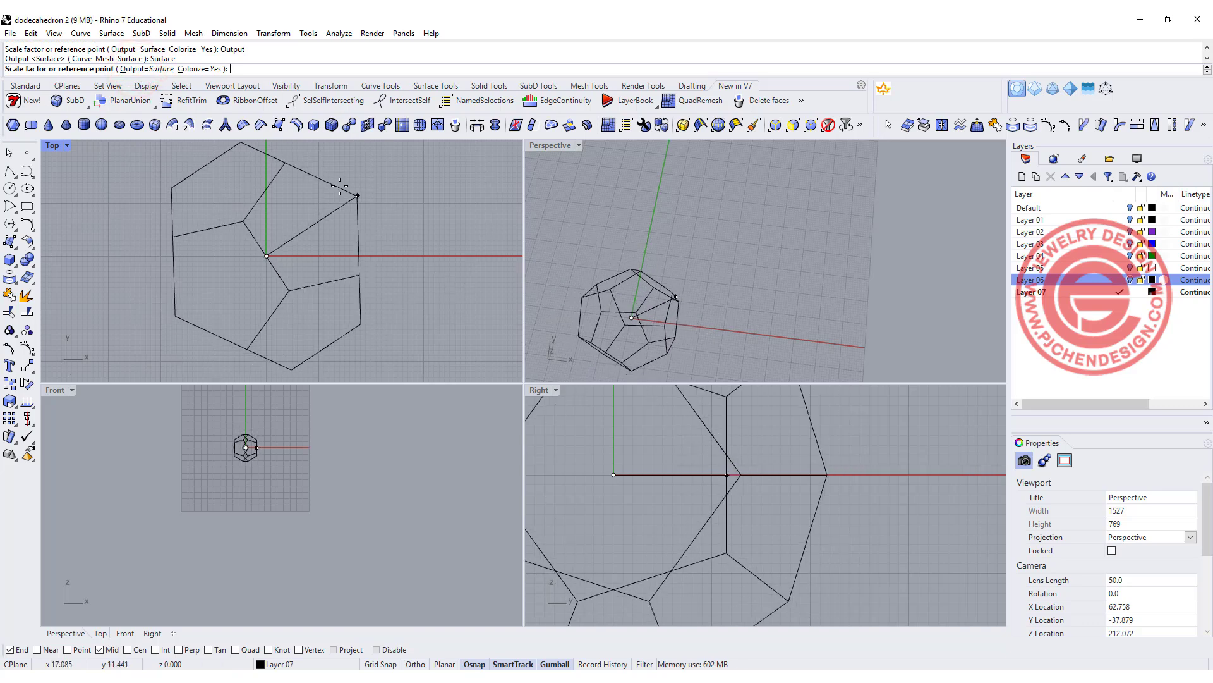
key(Return)
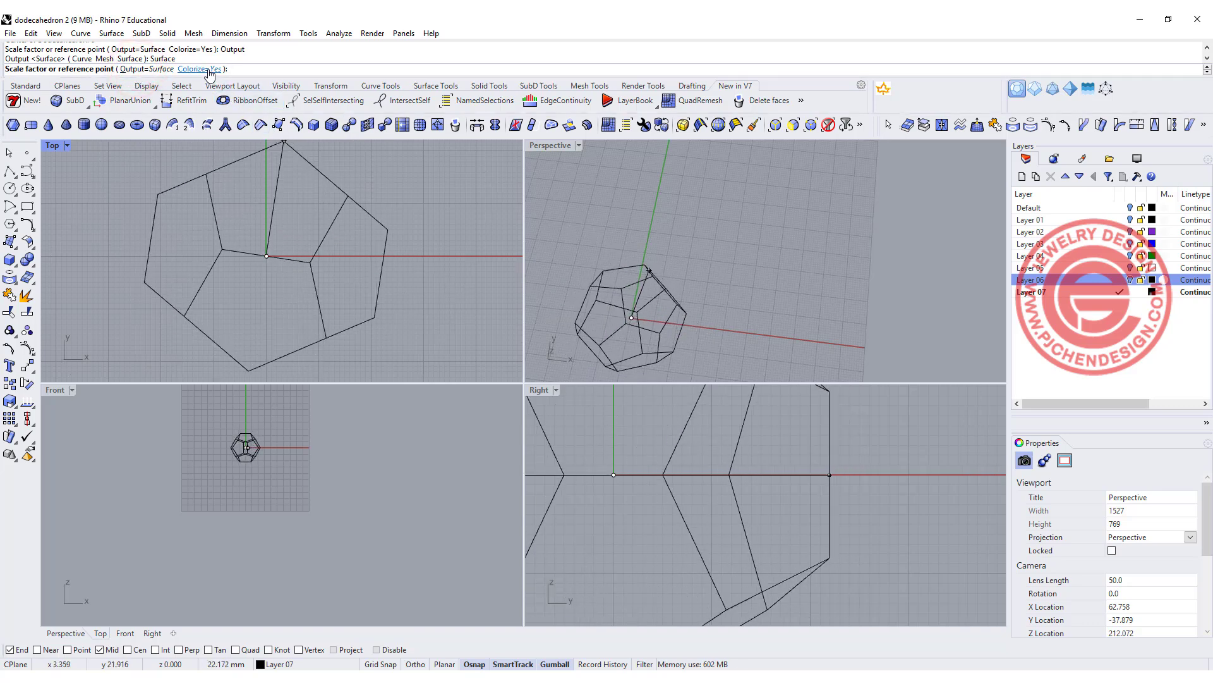
Orbit Perspective to face one pentagon head-on, zoom the views, and recentre Top.
right_drag(681, 253, 764, 230)
scroll(777, 234, up, 5)
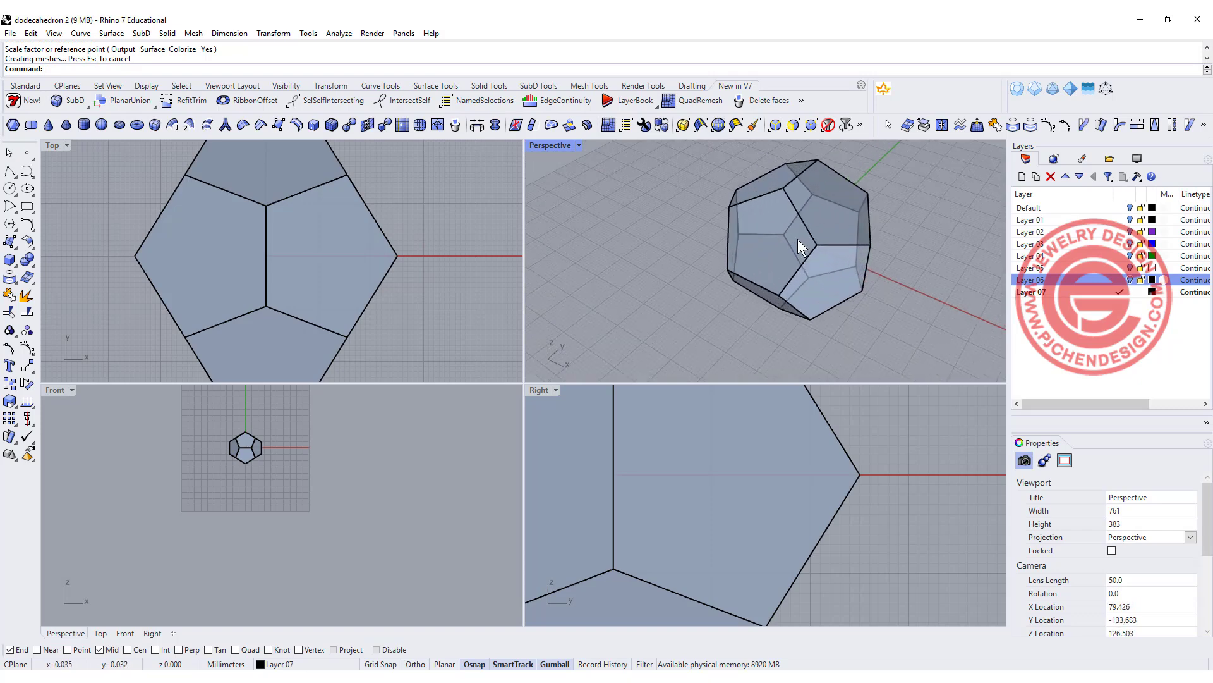
scroll(483, 263, down, 2)
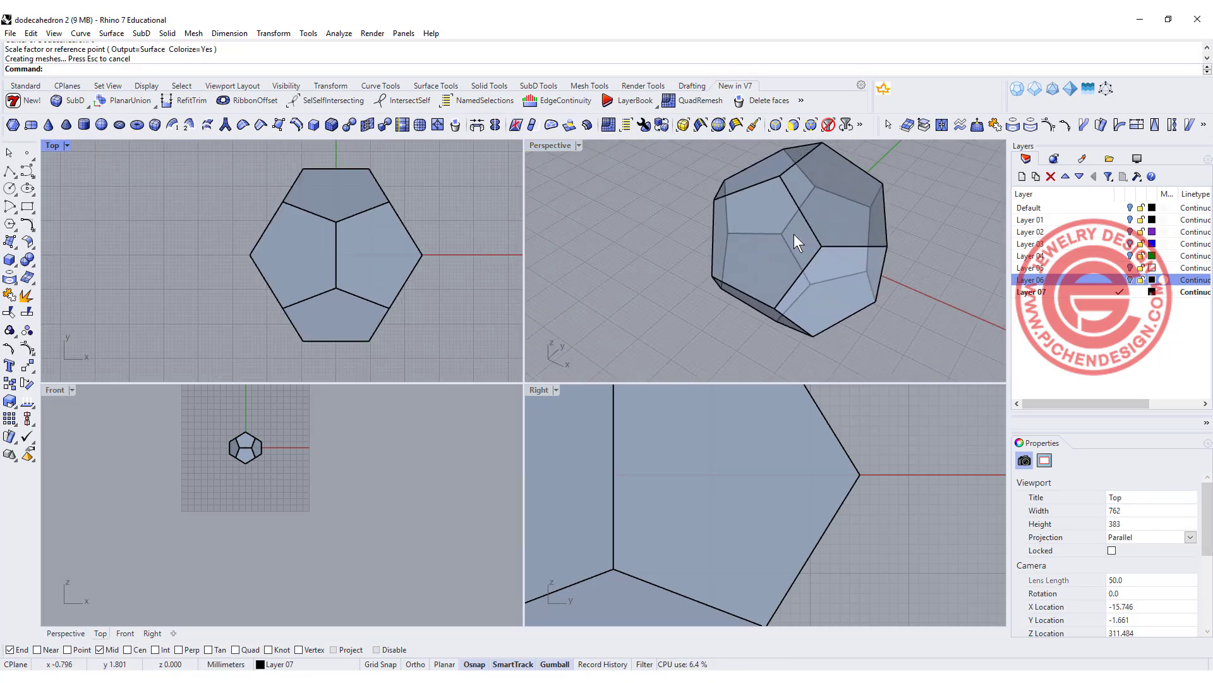
scroll(794, 234, down, 2)
right_drag(793, 234, 735, 206)
scroll(787, 240, up, 3)
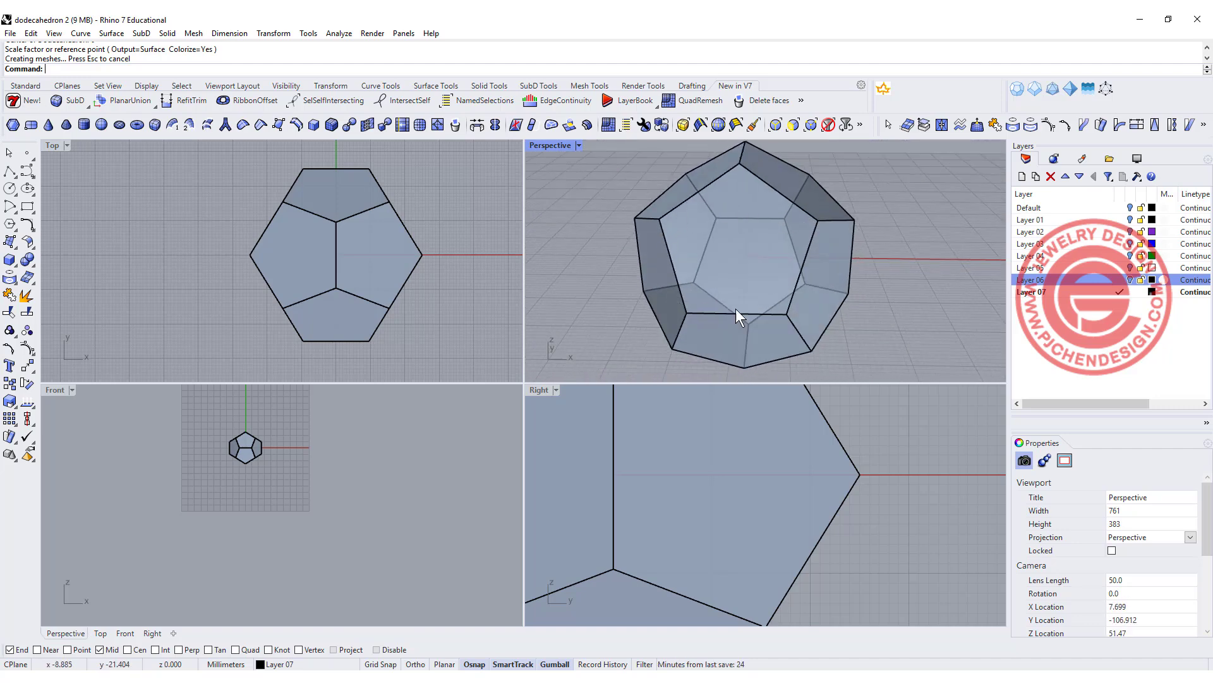
scroll(817, 462, down, 5)
right_drag(746, 265, 826, 268)
scroll(399, 247, down, 3)
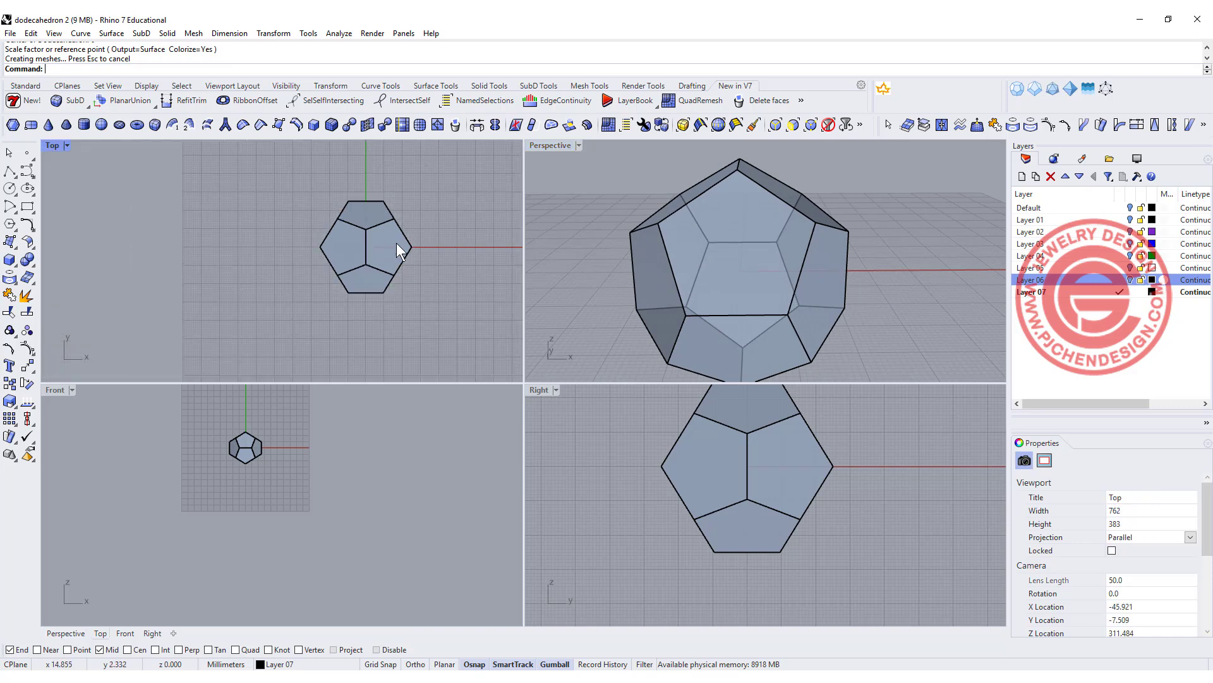
scroll(256, 245, up, 4)
right_drag(274, 244, 255, 233)
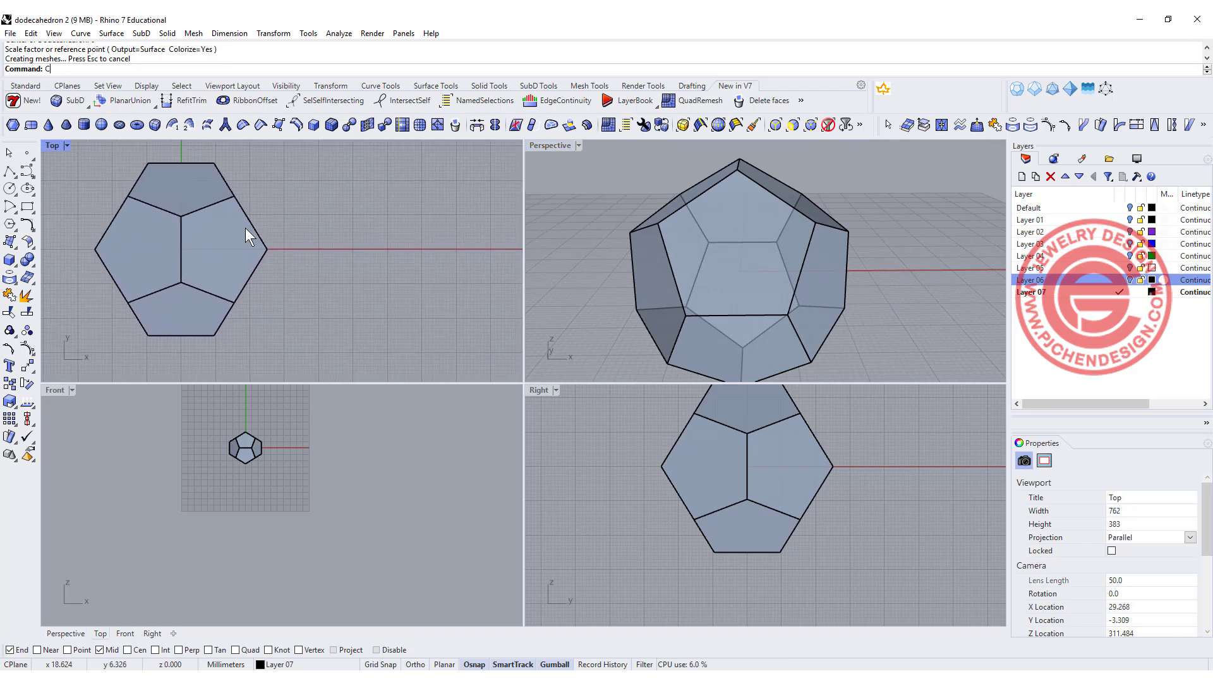
Create flat UV curves of one dodecahedron face with CreateUVCrv and move them alongside.
text(reateUVCrv)
key(Return)
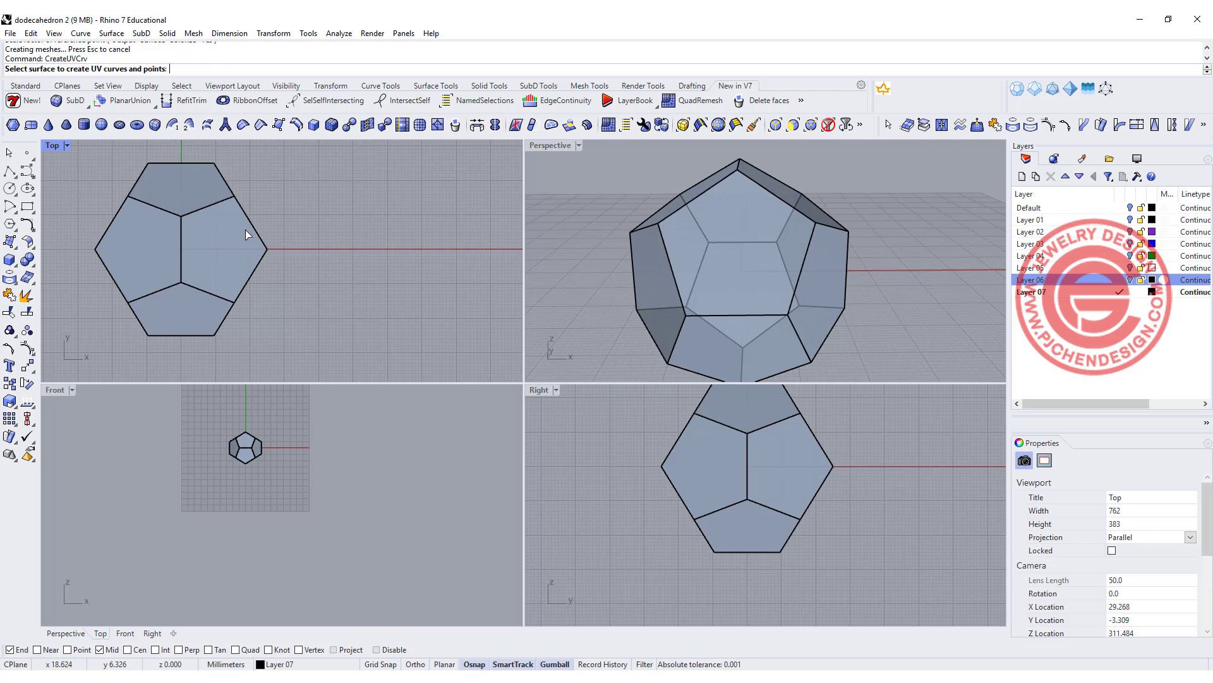
click(245, 229)
click(237, 234)
key(Return)
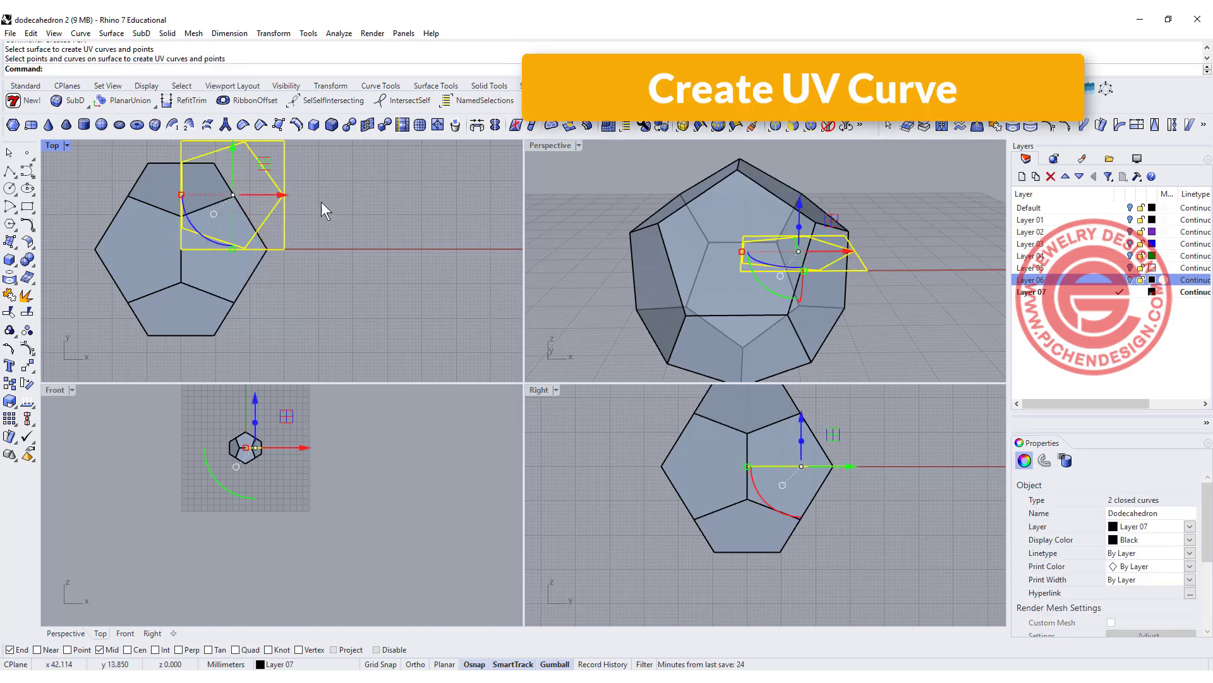
drag(264, 163, 450, 185)
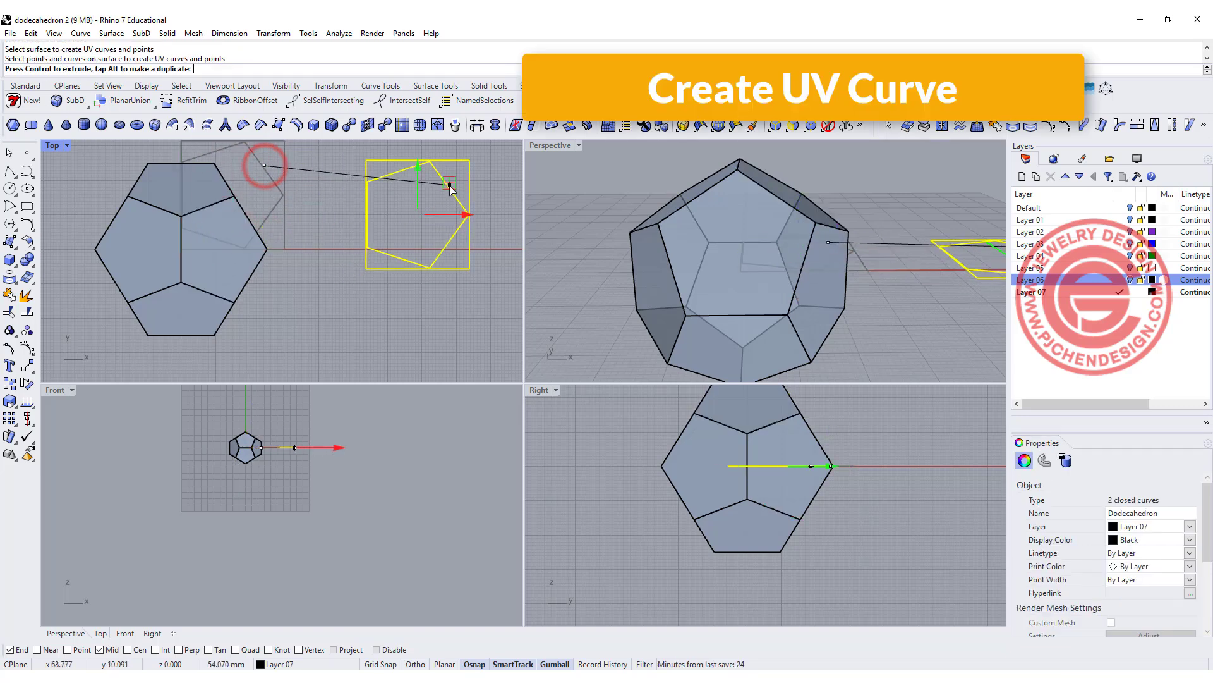
click(431, 324)
Delete the square boundary curve and rotate the pentagon outline upright.
click(467, 270)
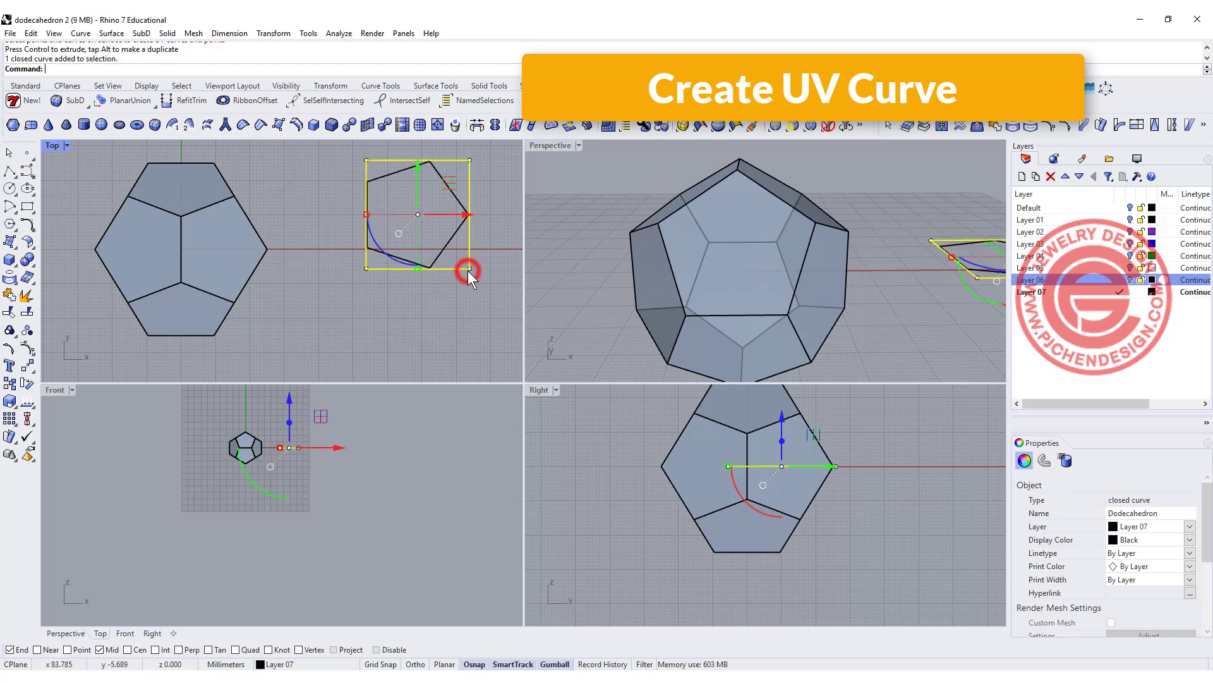
key(Delete)
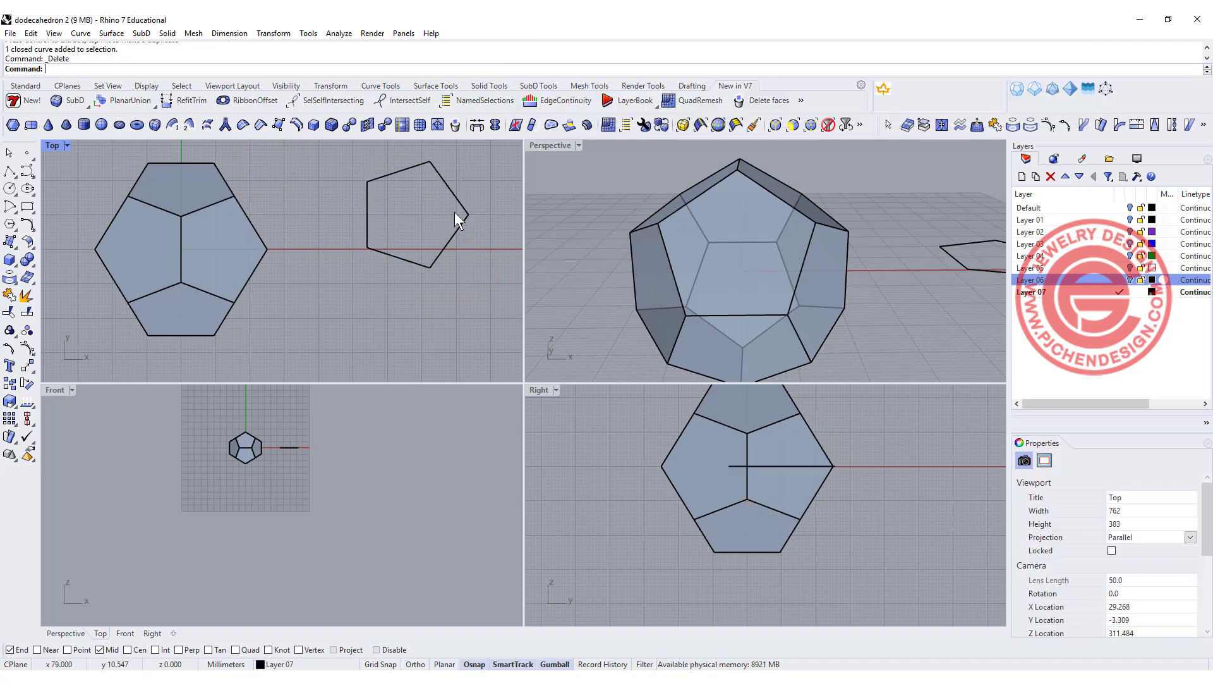
click(459, 206)
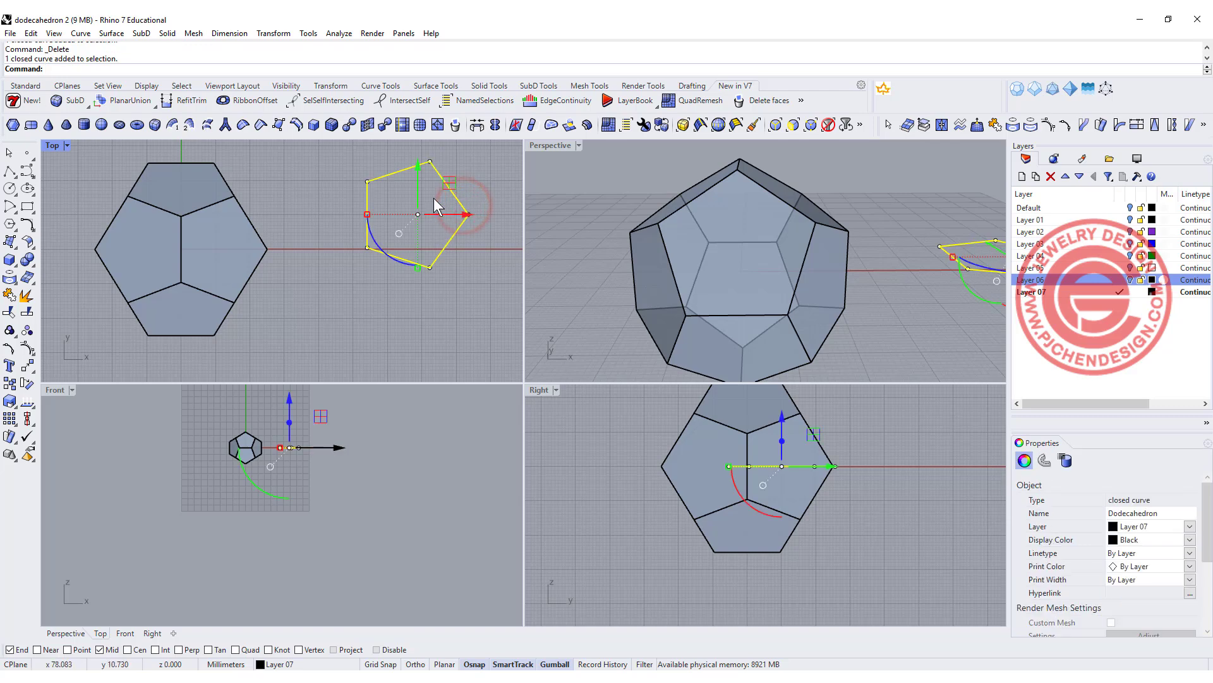
drag(376, 240, 453, 293)
click(463, 297)
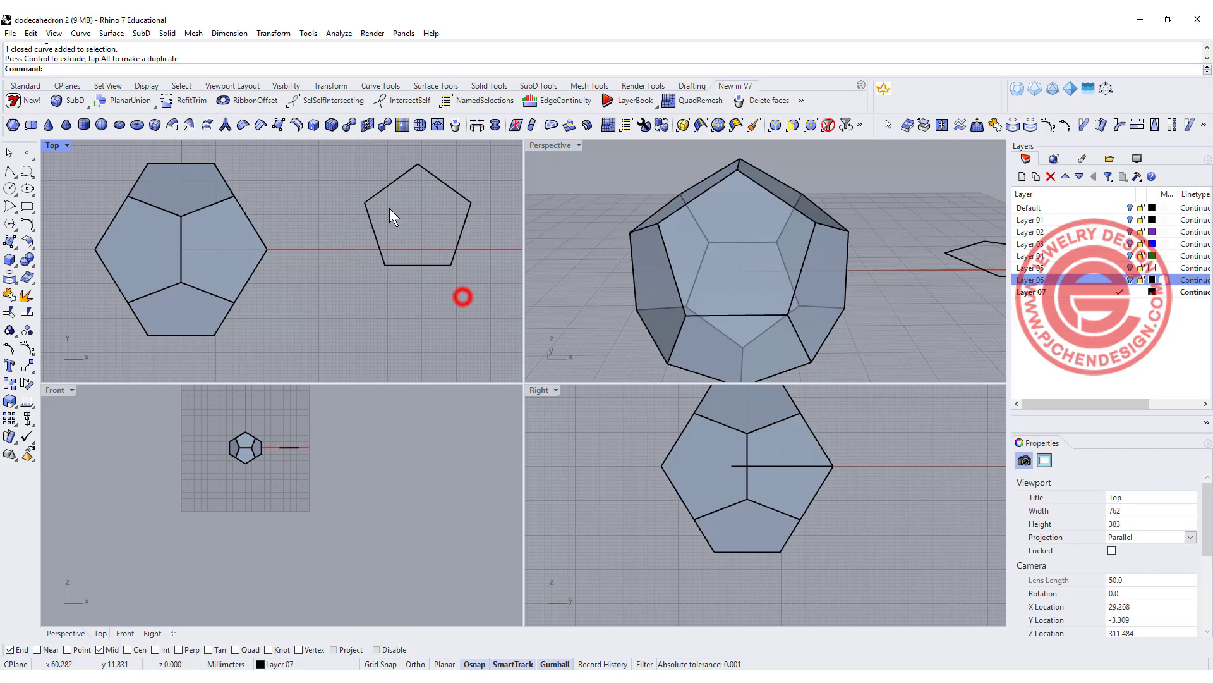
Maximize the Top viewport and frame the pentagon outline.
double_click(55, 146)
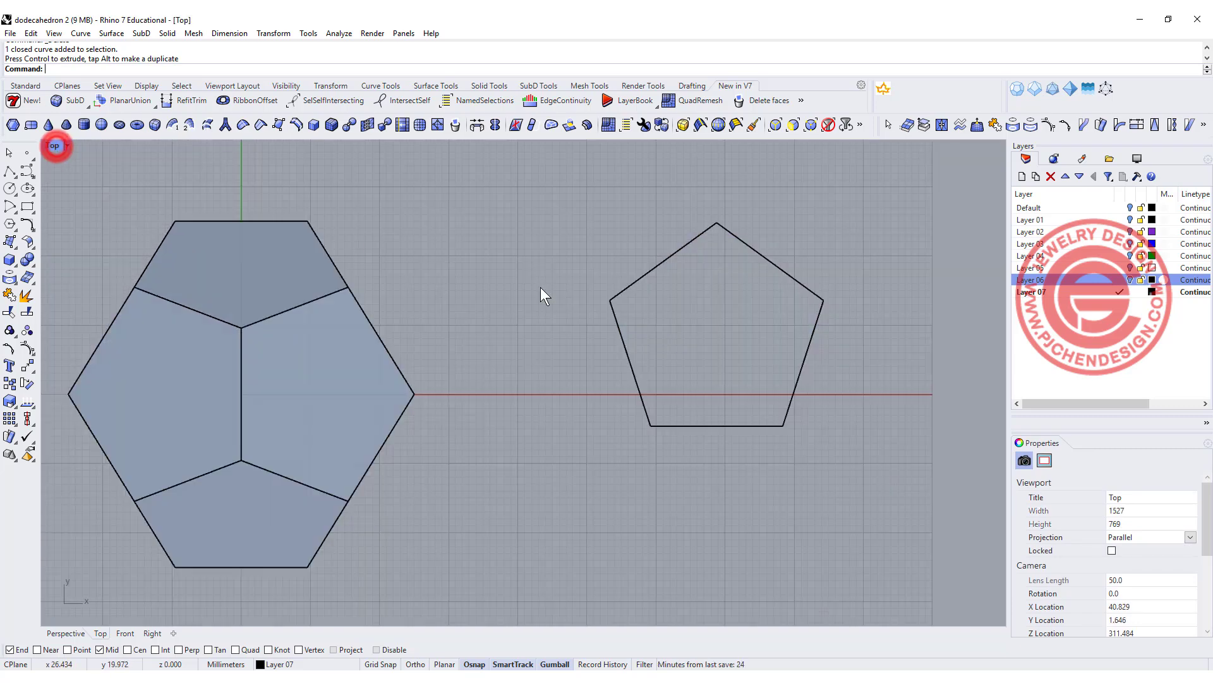
scroll(796, 325, down, 3)
right_drag(796, 325, 574, 303)
scroll(571, 304, up, 1)
scroll(571, 303, down, 1)
Offset the pentagon 4 mm toward its inside, creating a concentric smaller pentagon.
click(568, 288)
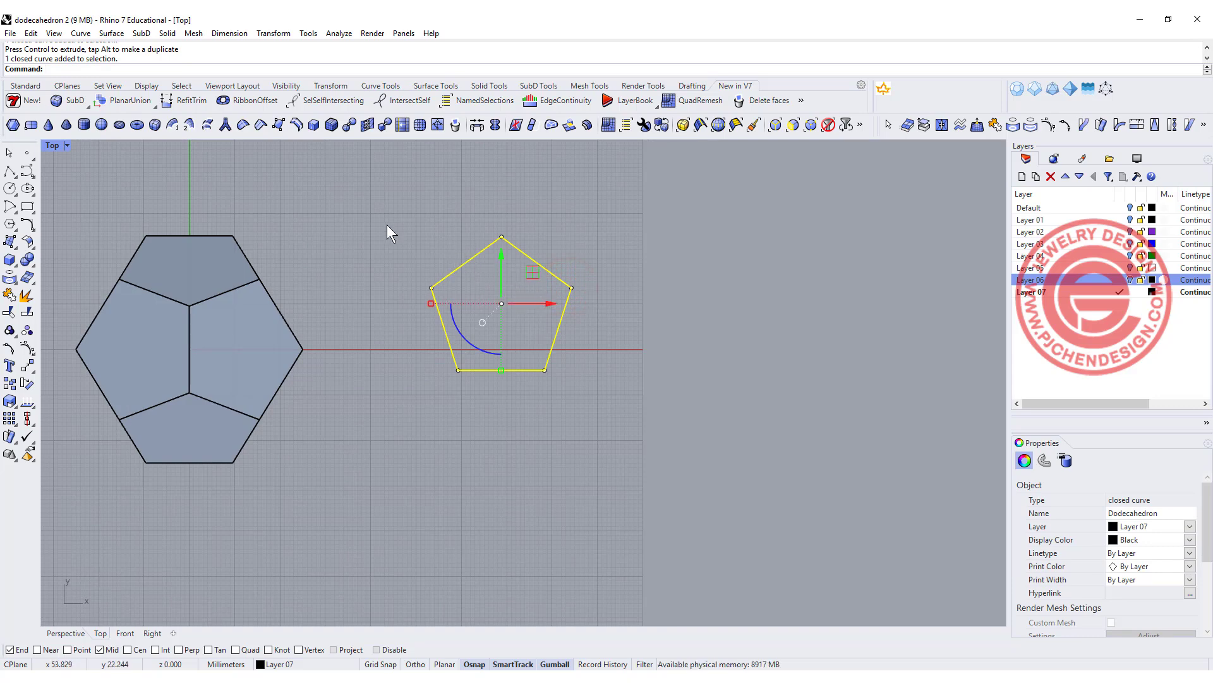
click(26, 225)
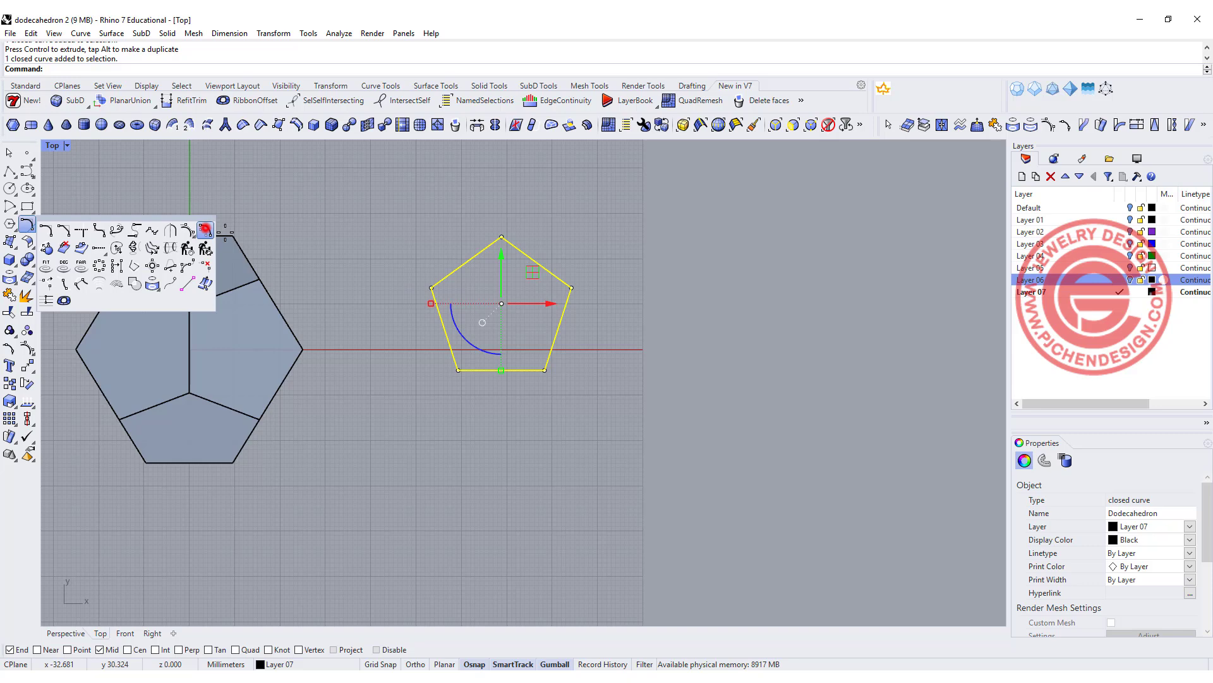
click(204, 230)
click(510, 286)
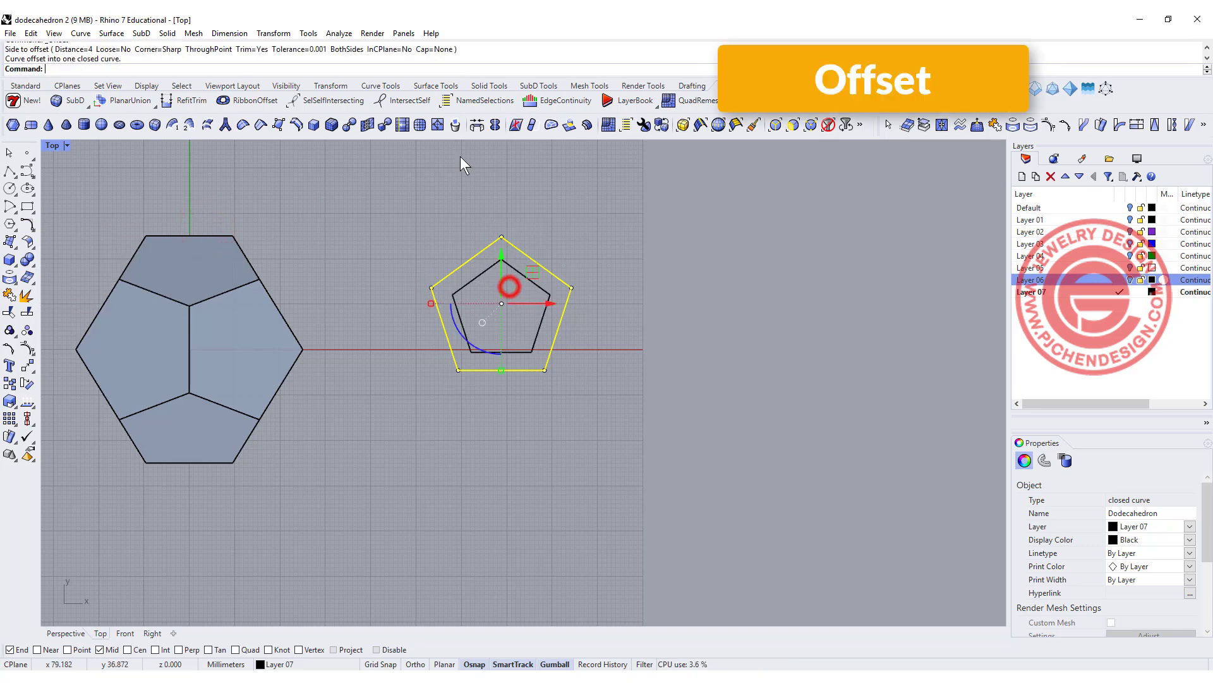
click(622, 307)
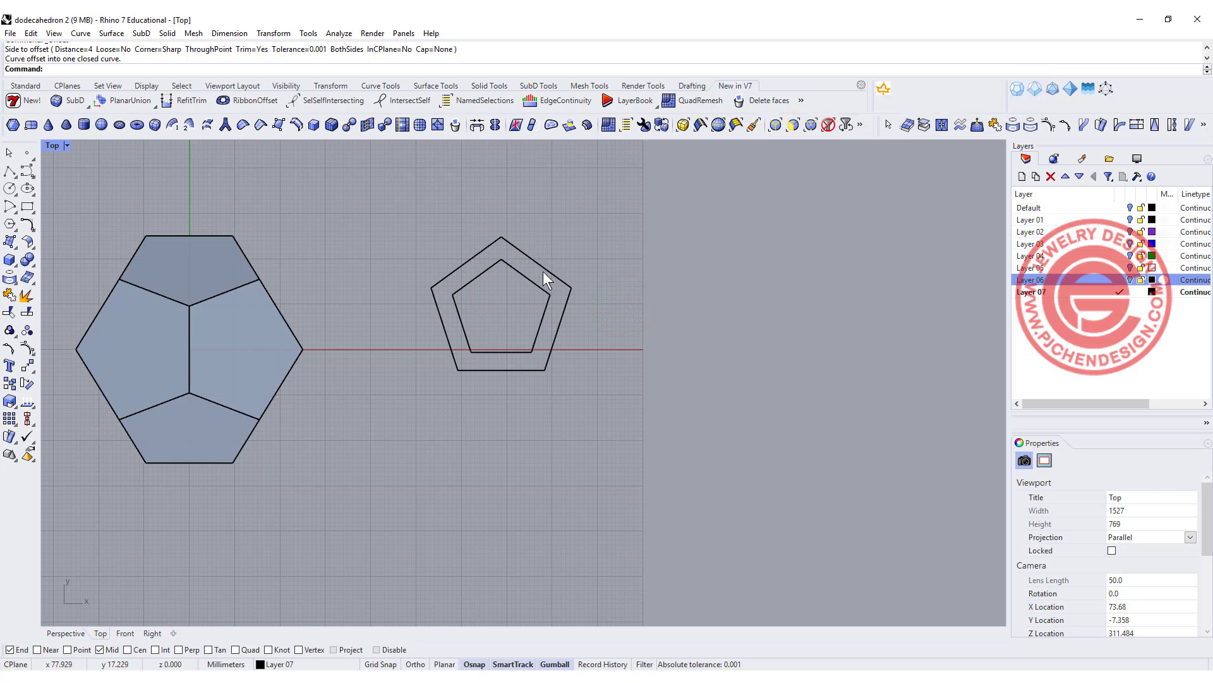
scroll(540, 276, up, 3)
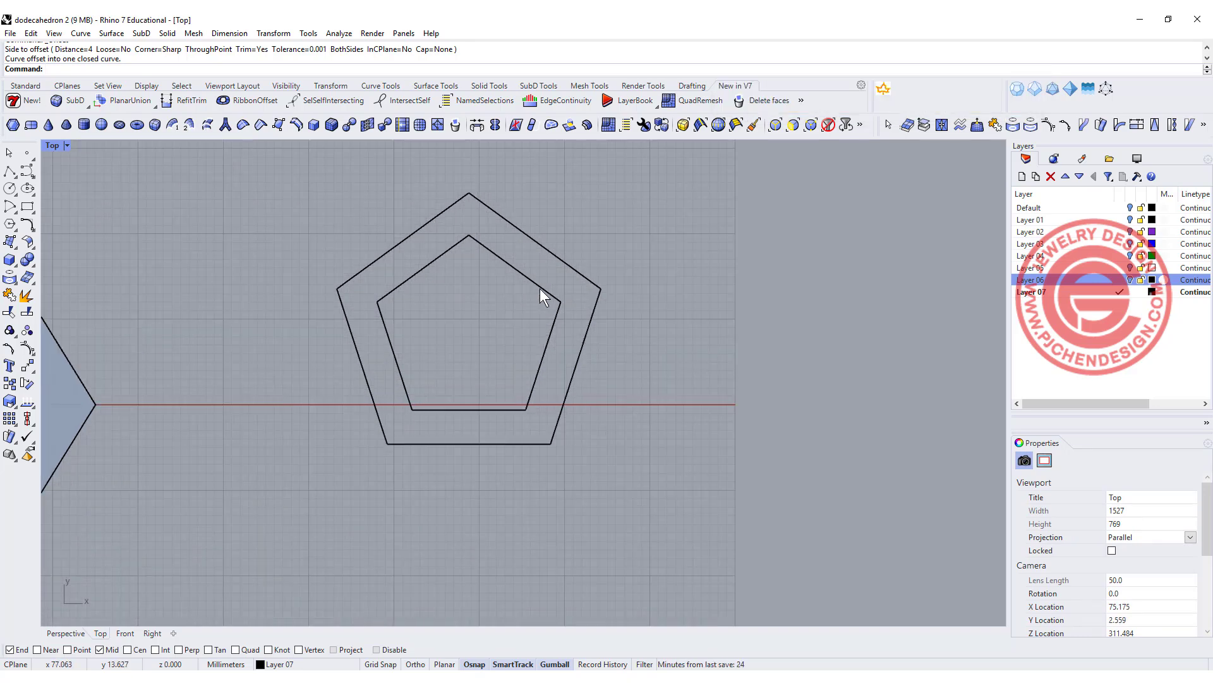
scroll(540, 288, down, 3)
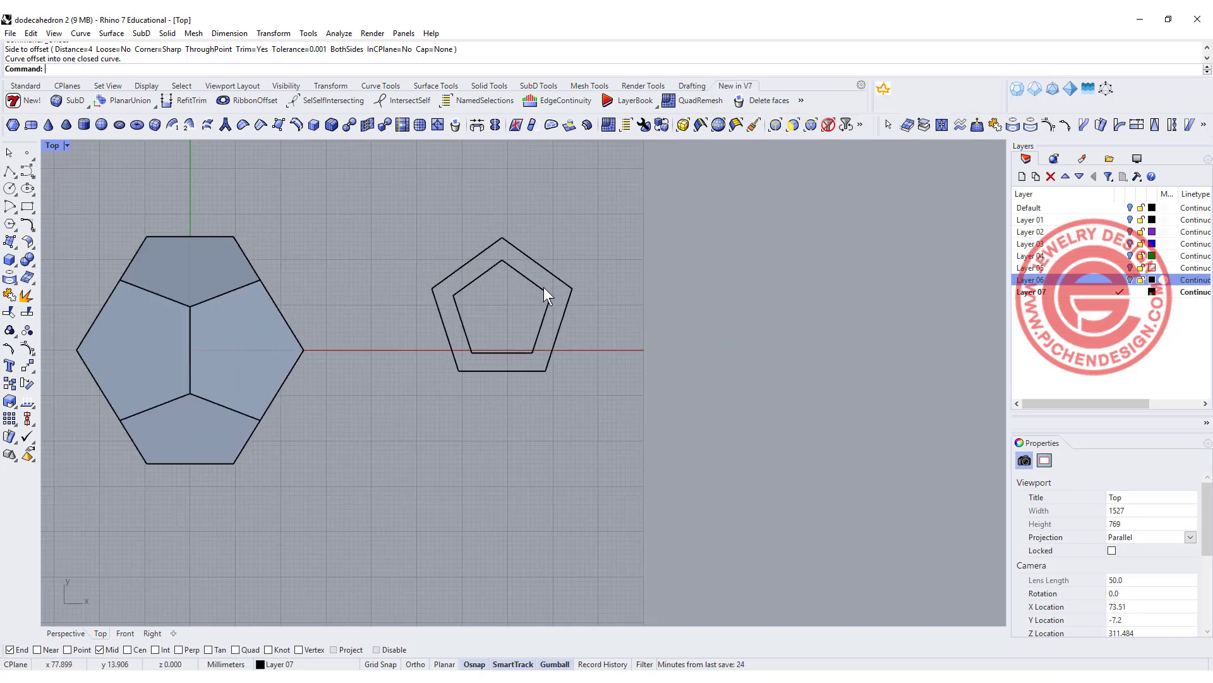
scroll(540, 289, down, 2)
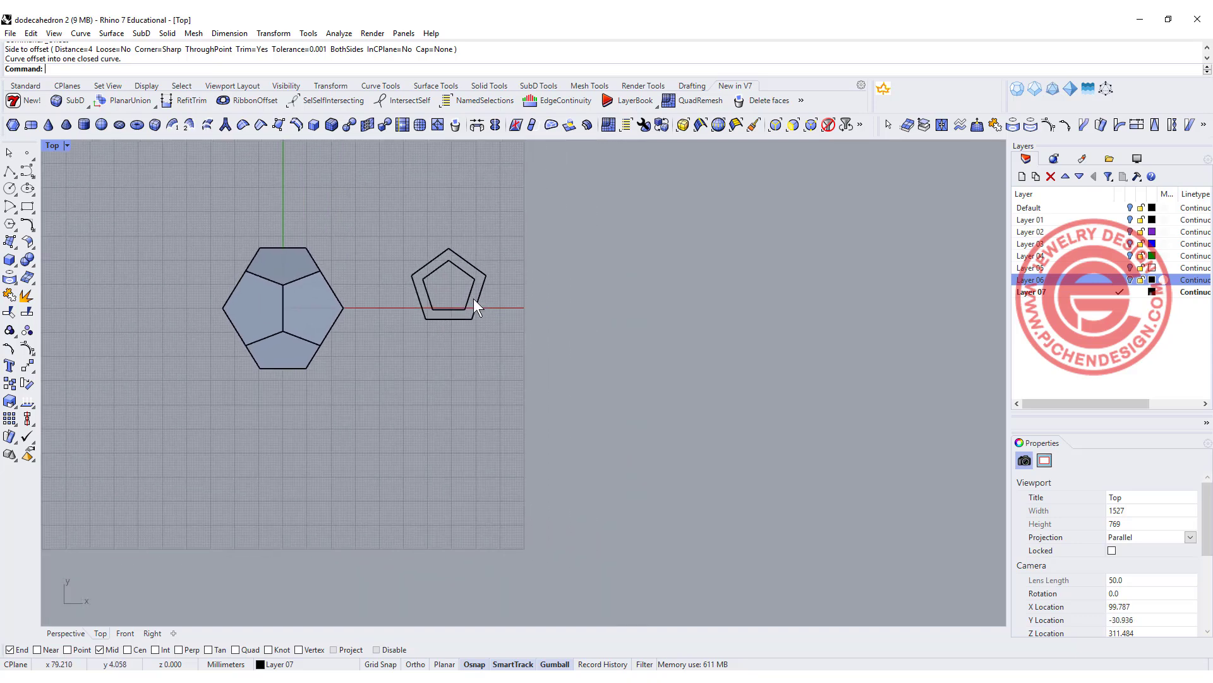
Place solid text 1–12 in Segoe UI Black, height 20, thickness 4, below the pentagons.
click(10, 365)
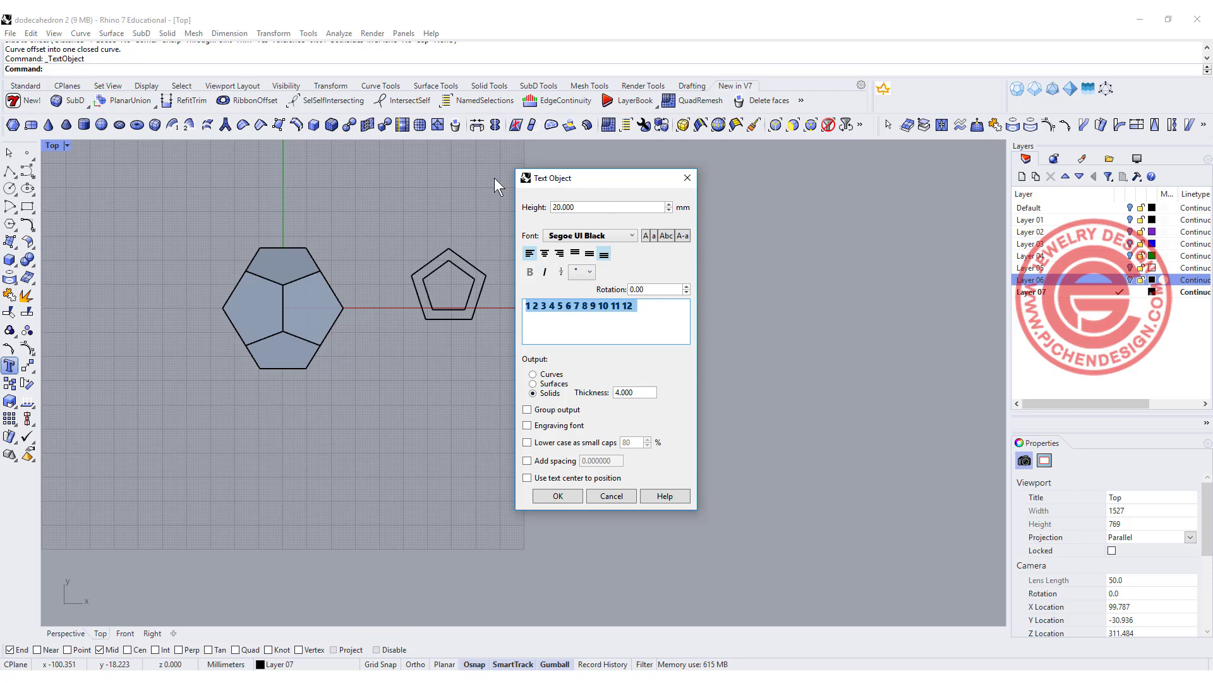
click(588, 207)
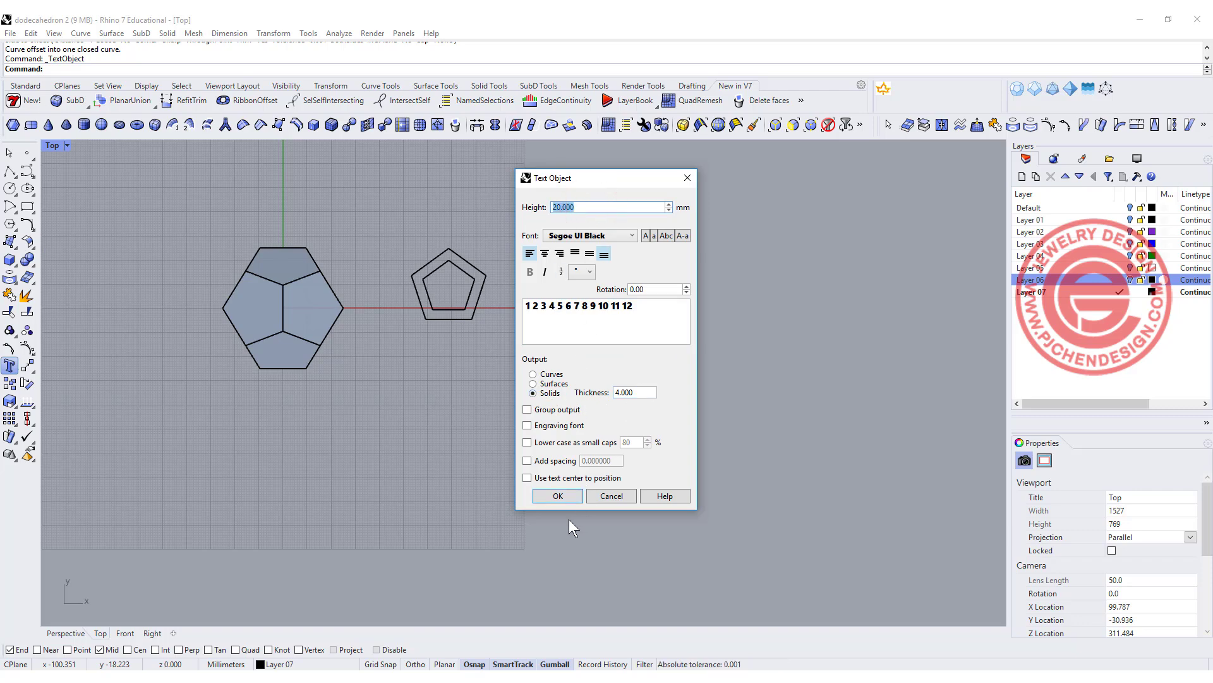
click(557, 495)
click(388, 393)
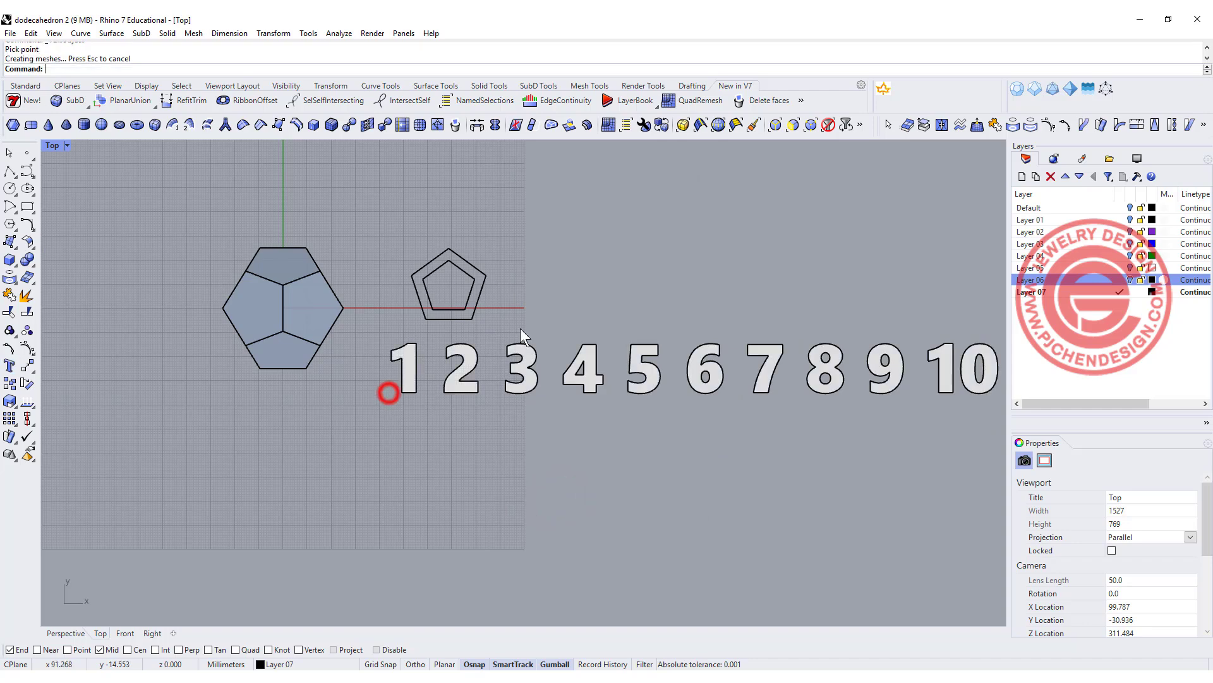
scroll(538, 354, down, 3)
scroll(572, 373, up, 2)
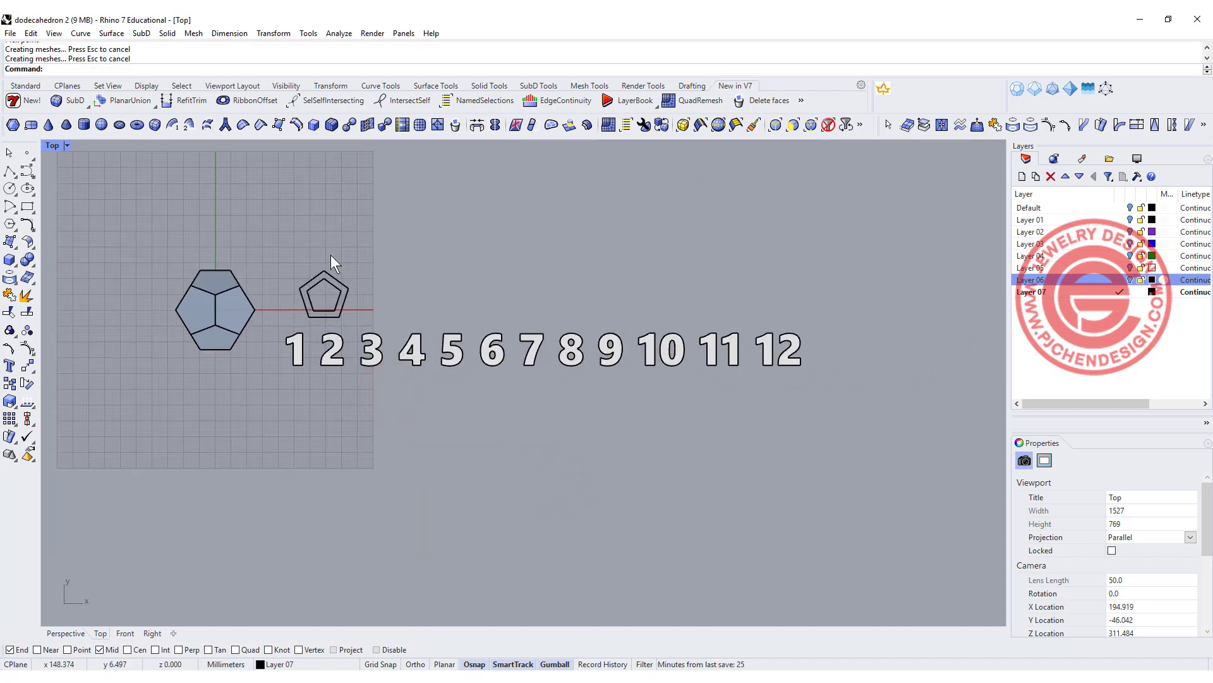
Restore four views and move all number solids -1 mm along Z with the gumball.
double_click(51, 146)
click(685, 464)
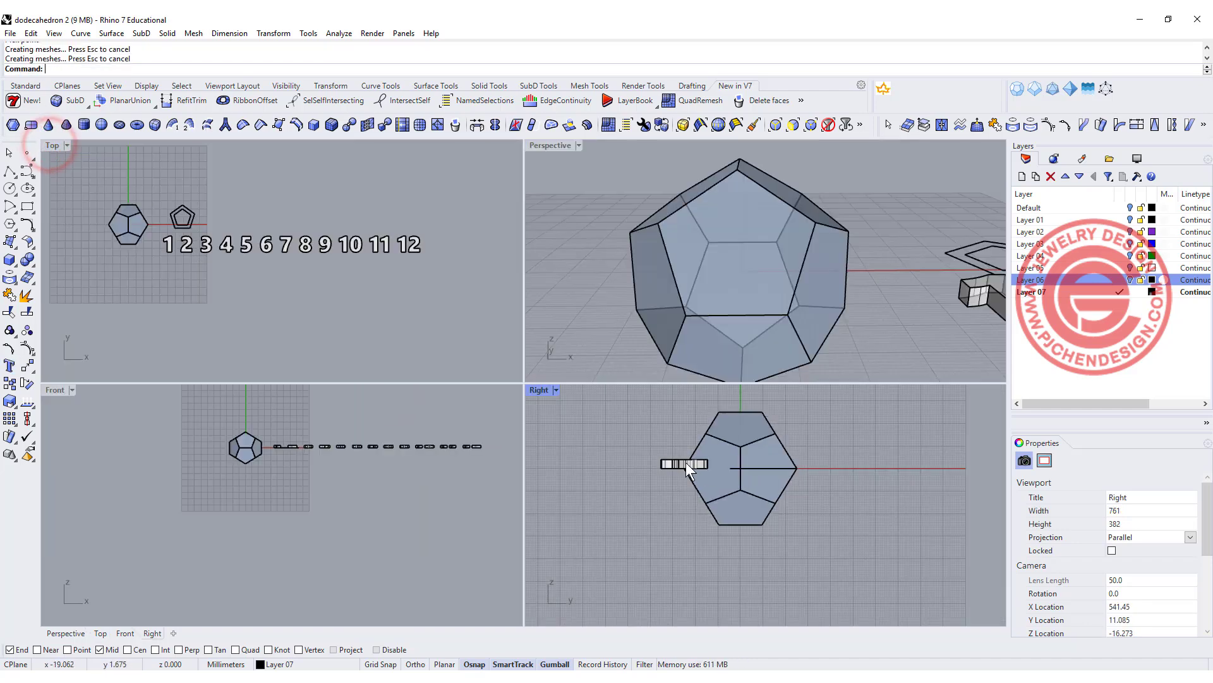
scroll(686, 461, up, 5)
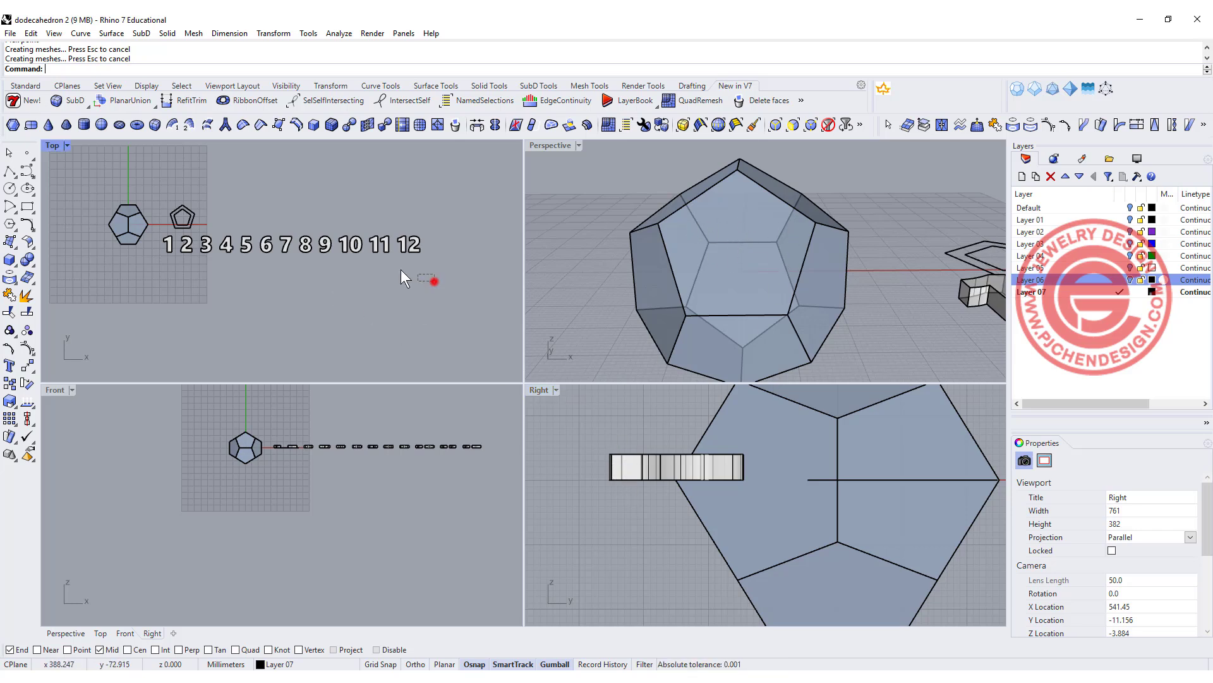
drag(433, 276, 166, 241)
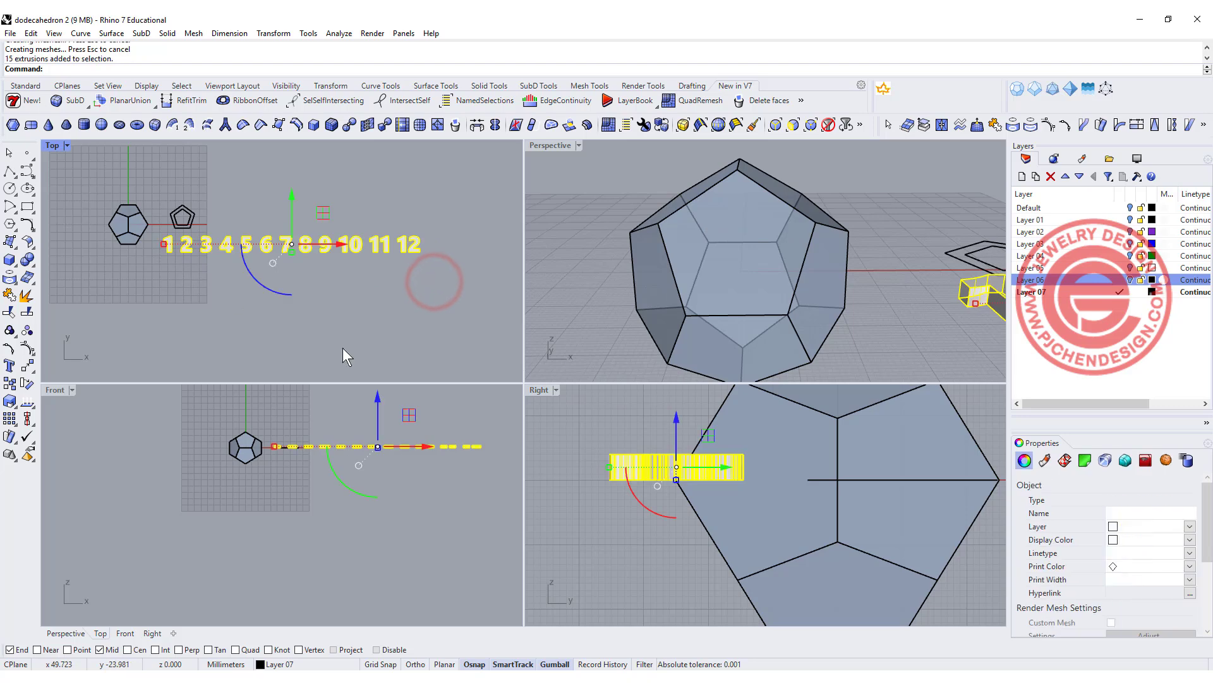
click(676, 415)
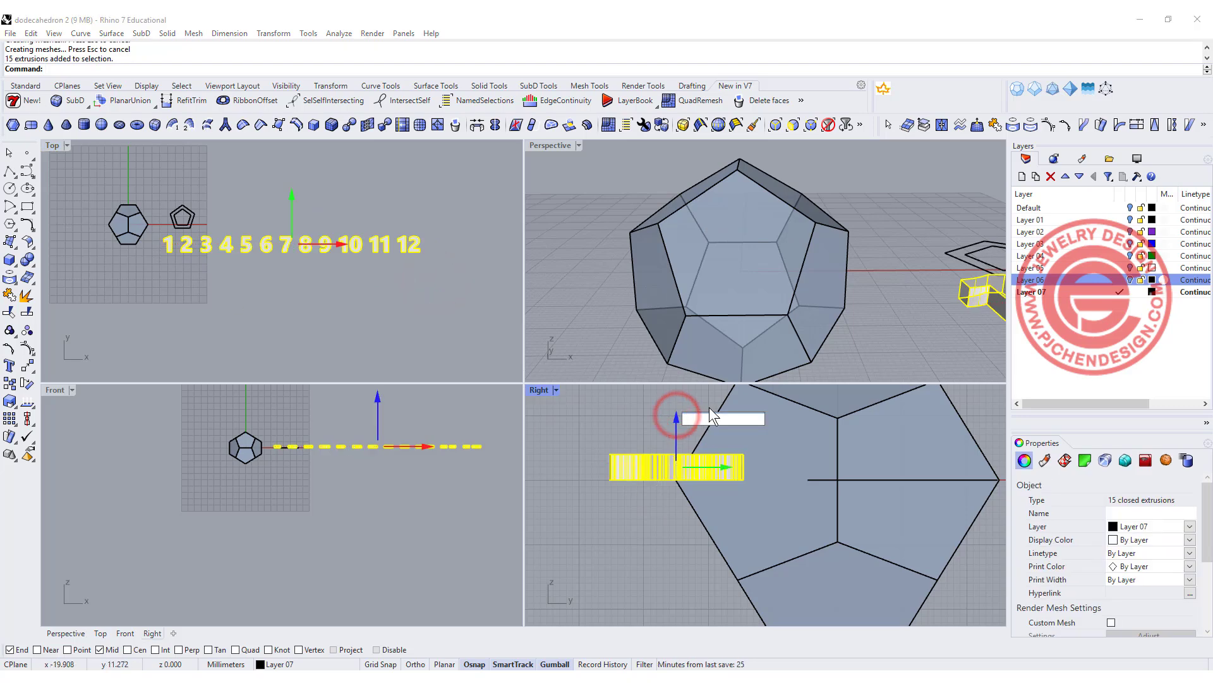
text(-1)
key(Return)
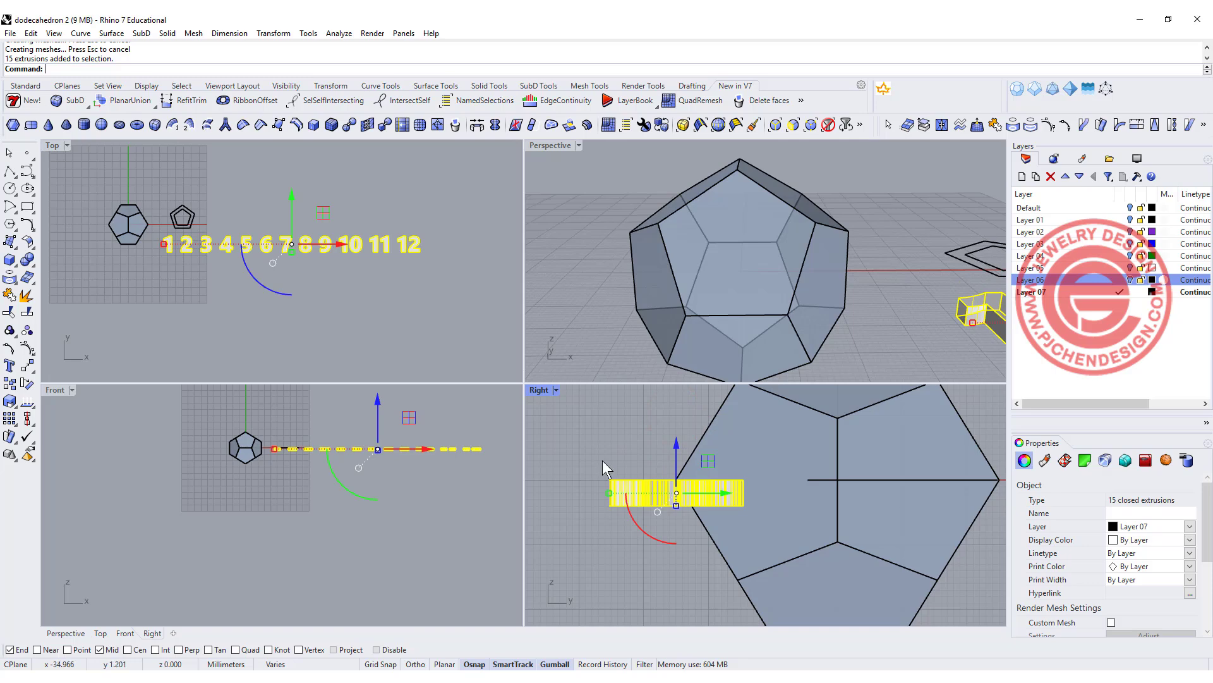
click(583, 440)
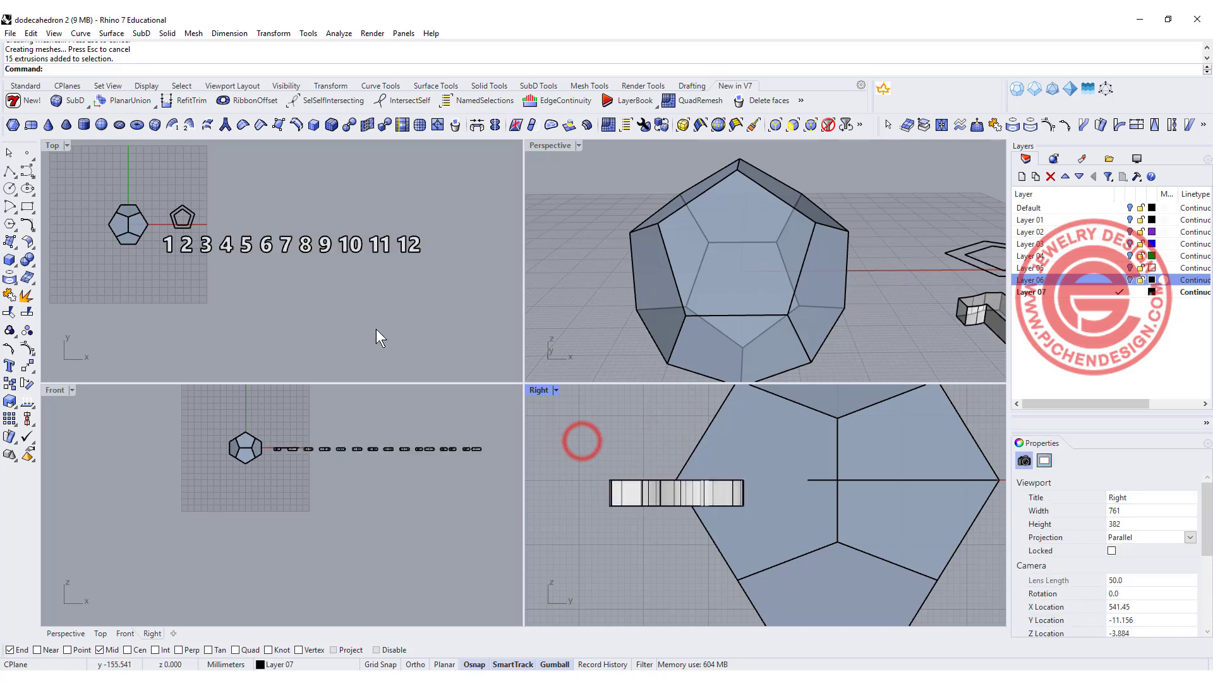
scroll(209, 234, up, 6)
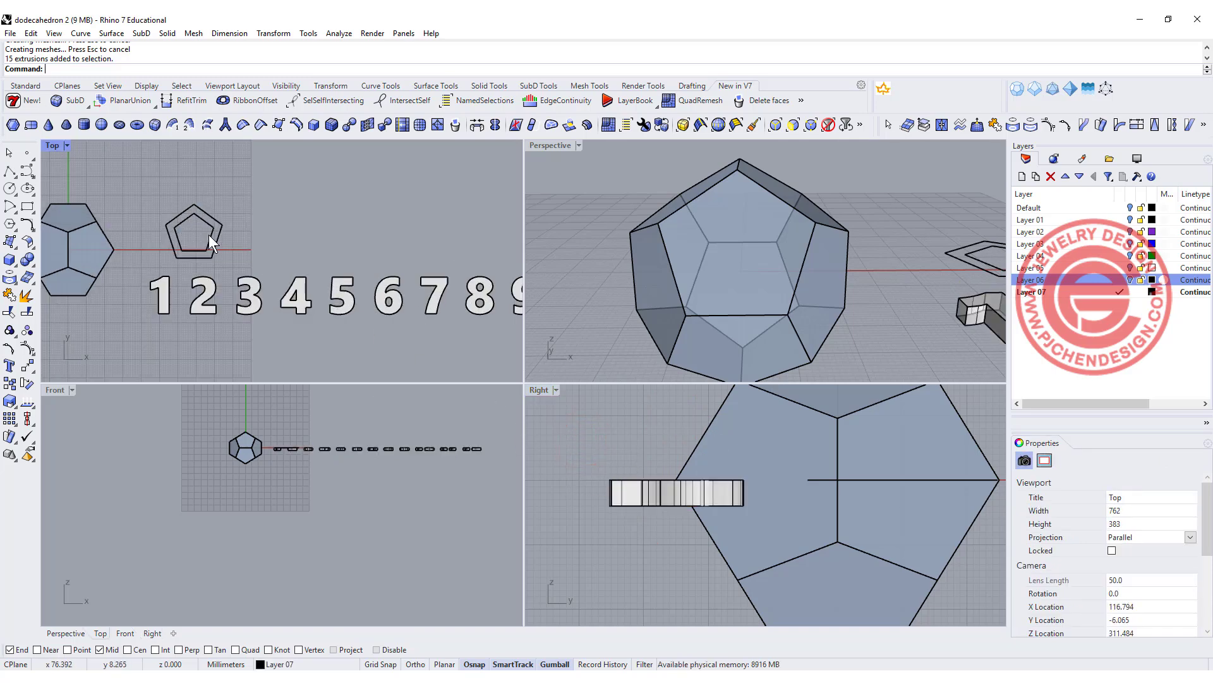
Give the inner pentagon a Straight planar-curve extrusion of 3 mm.
click(221, 227)
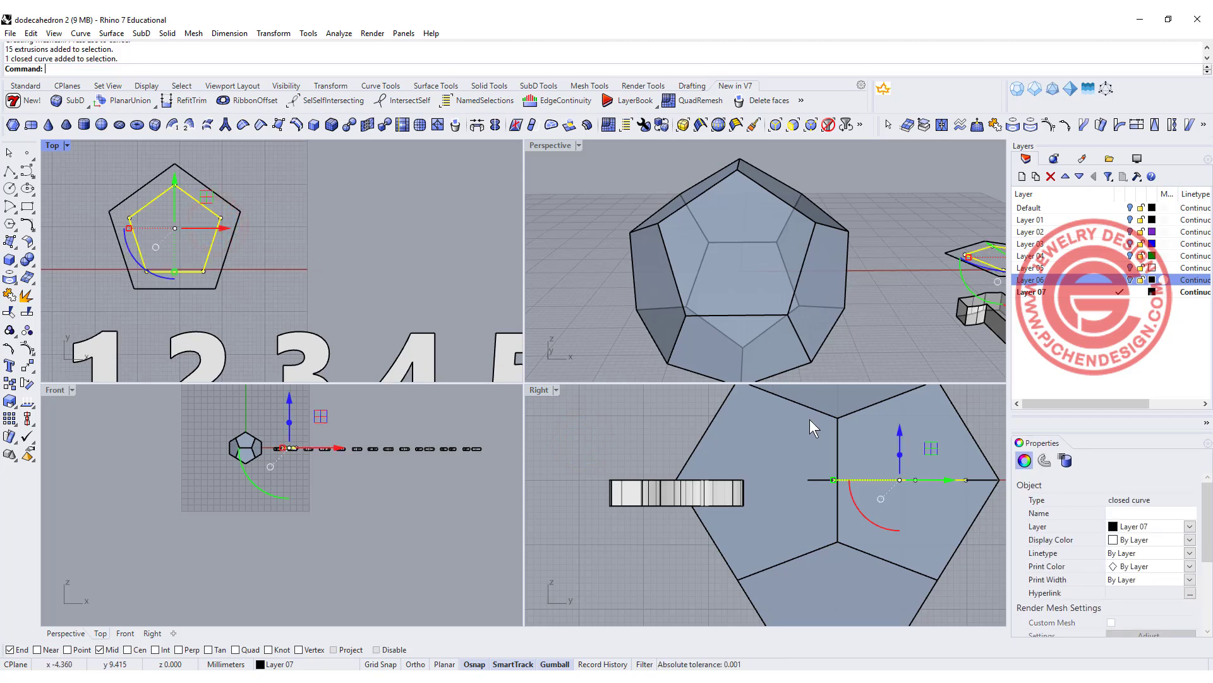
click(167, 33)
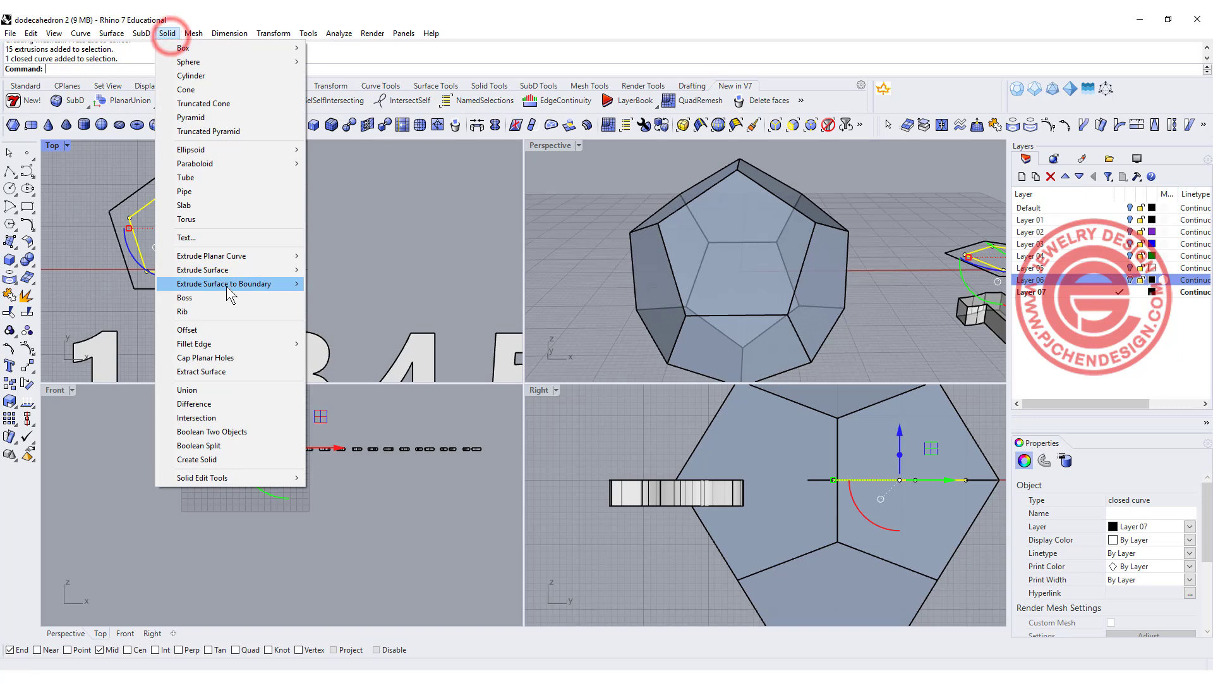
mouse_move(252, 256)
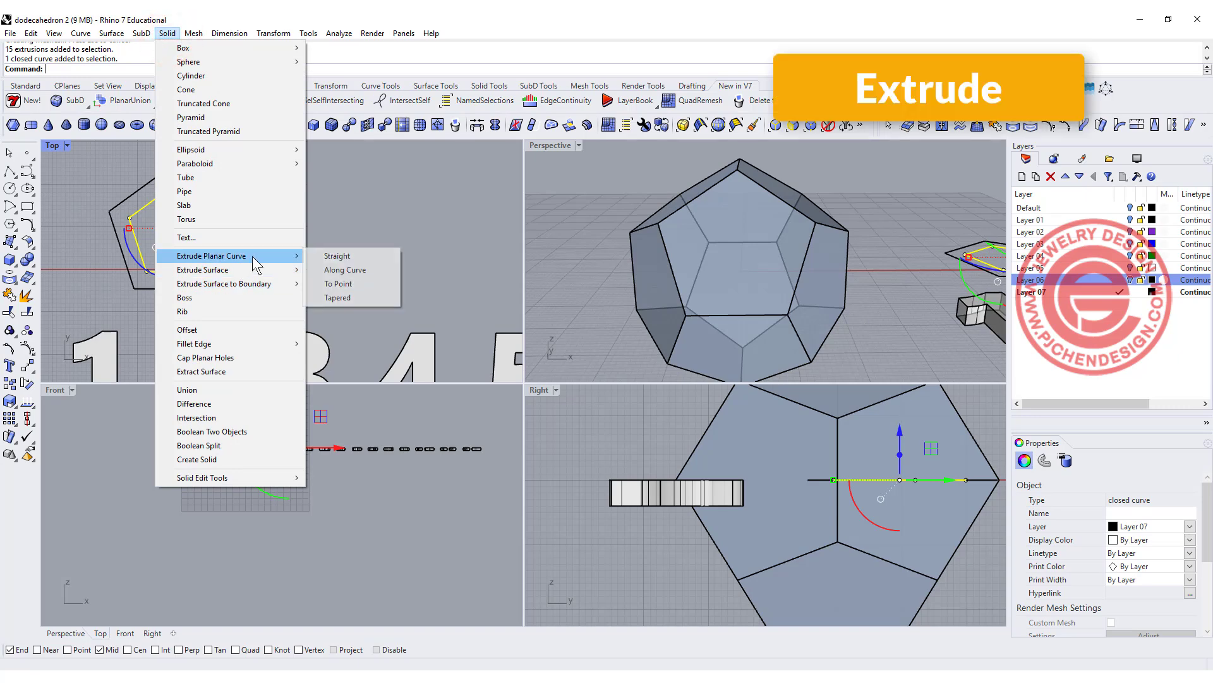
click(387, 257)
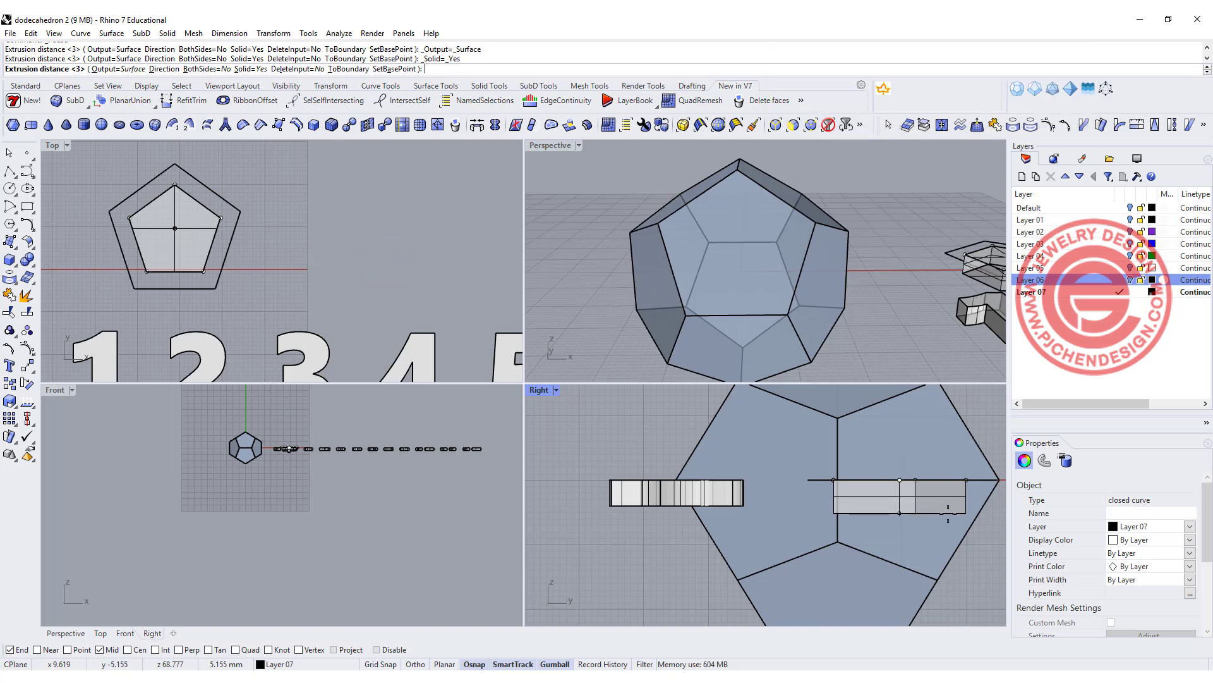
text(3)
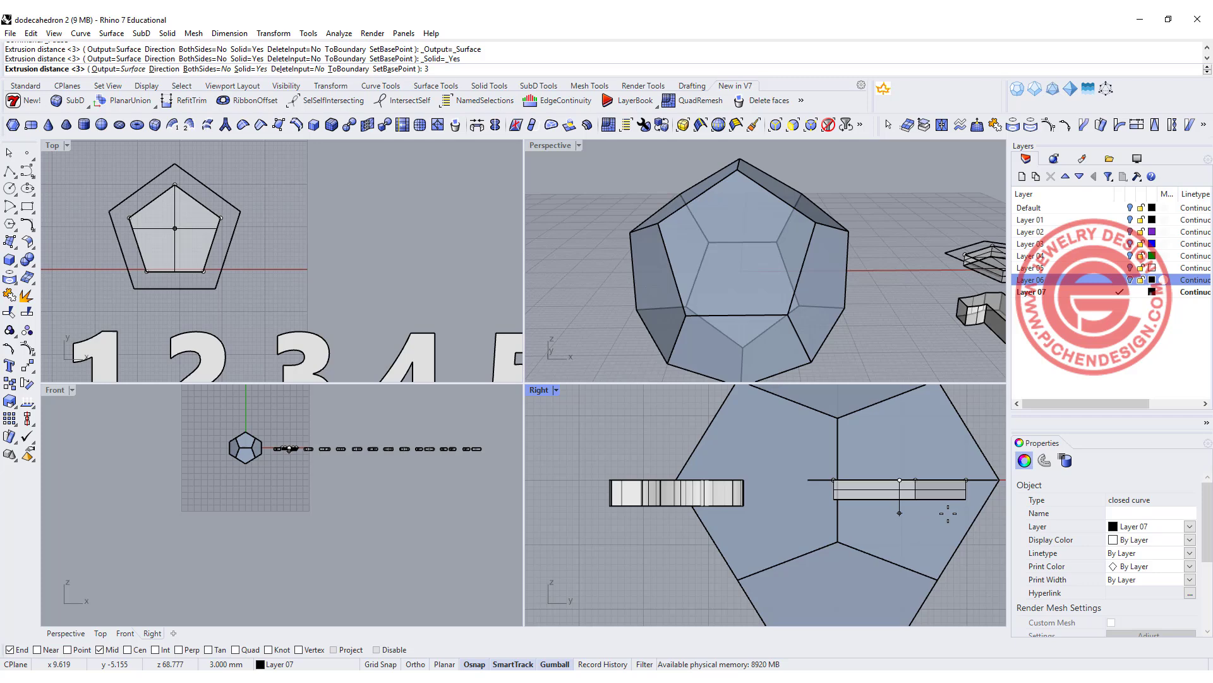
key(Return)
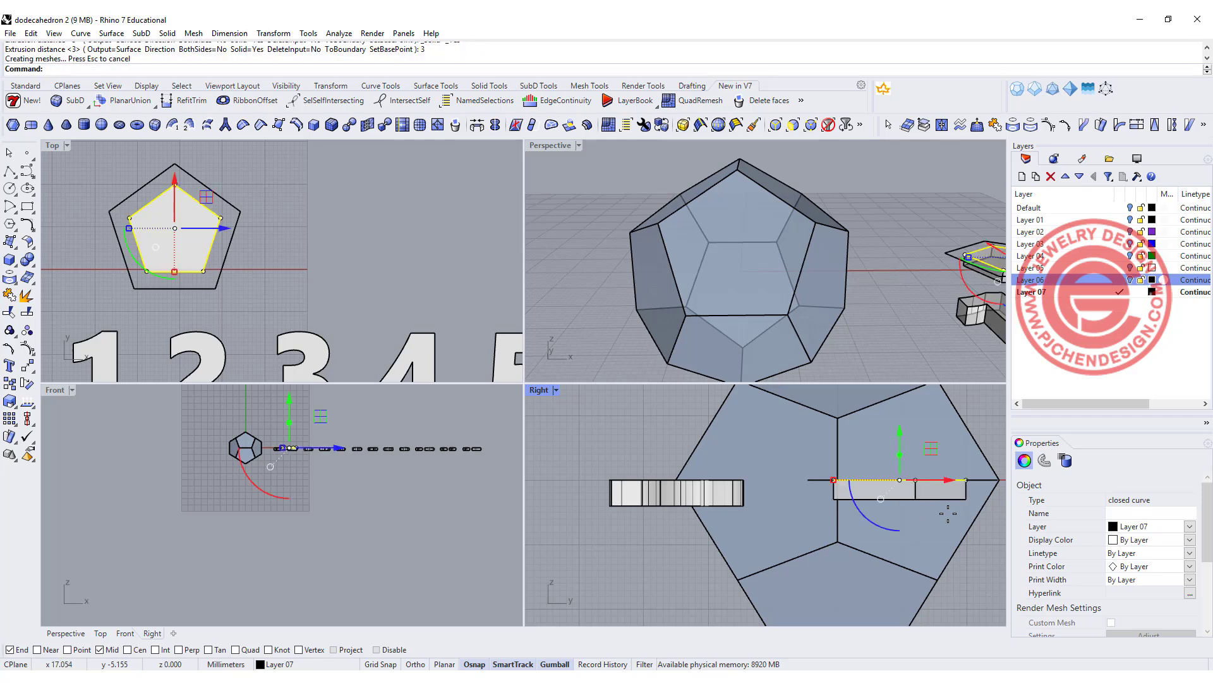
click(357, 255)
Set the new pentagon solid's display colour to red.
click(206, 228)
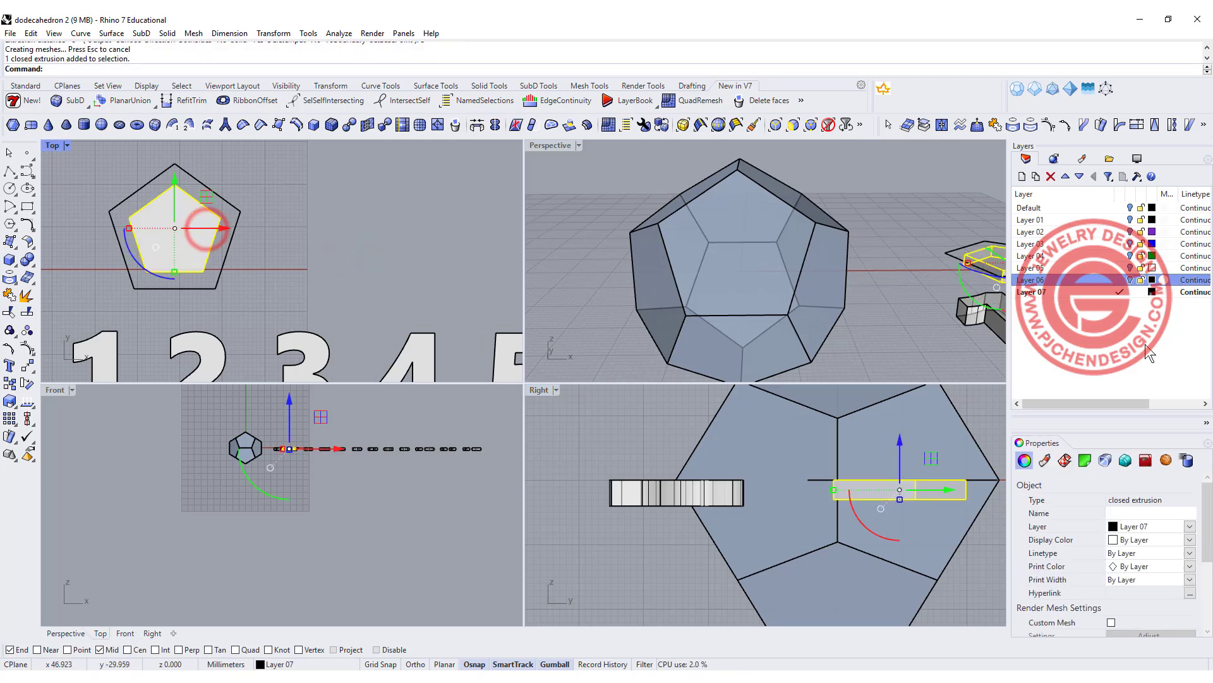
click(1190, 541)
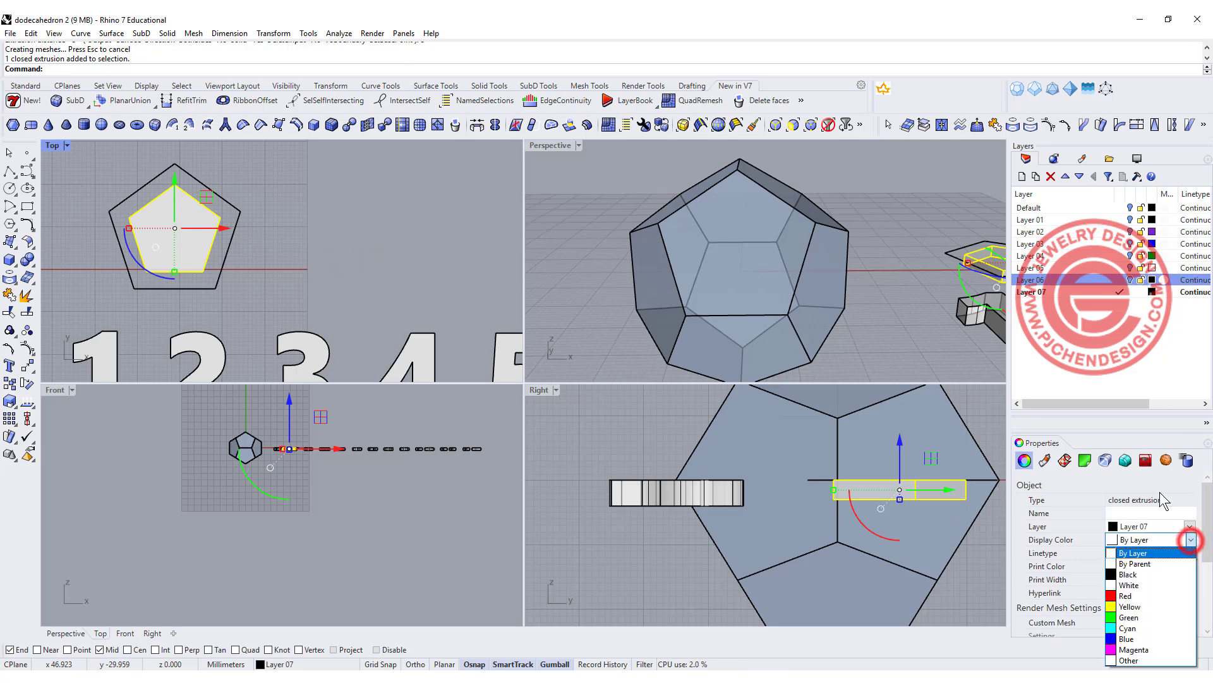
click(1131, 578)
click(314, 206)
scroll(312, 206, down, 4)
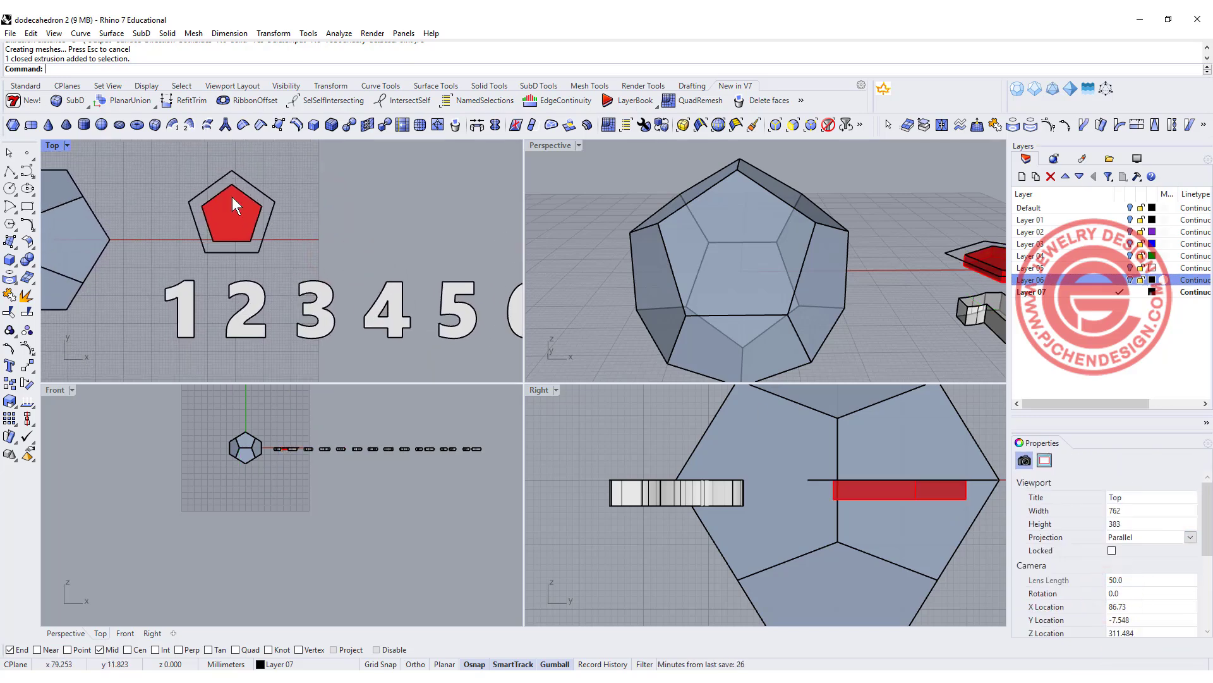
Maximize the Top view and inspect the red pentagon and the numeral 1.
double_click(52, 146)
scroll(538, 272, up, 5)
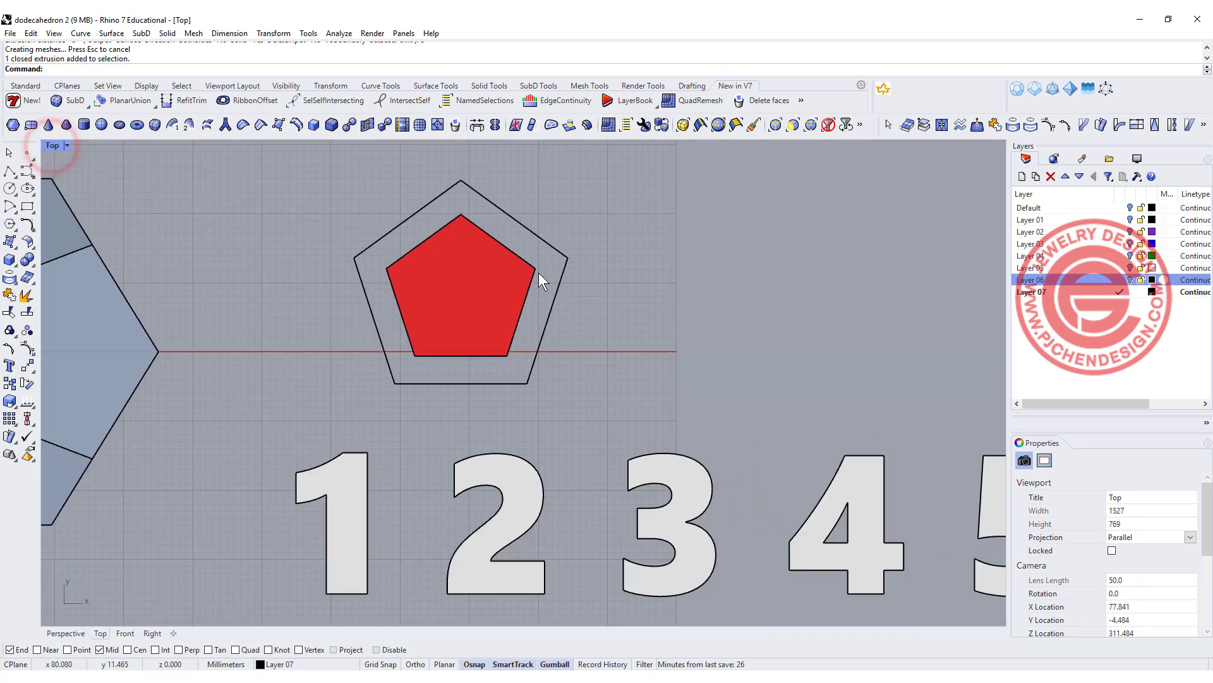
scroll(538, 272, down, 5)
click(615, 311)
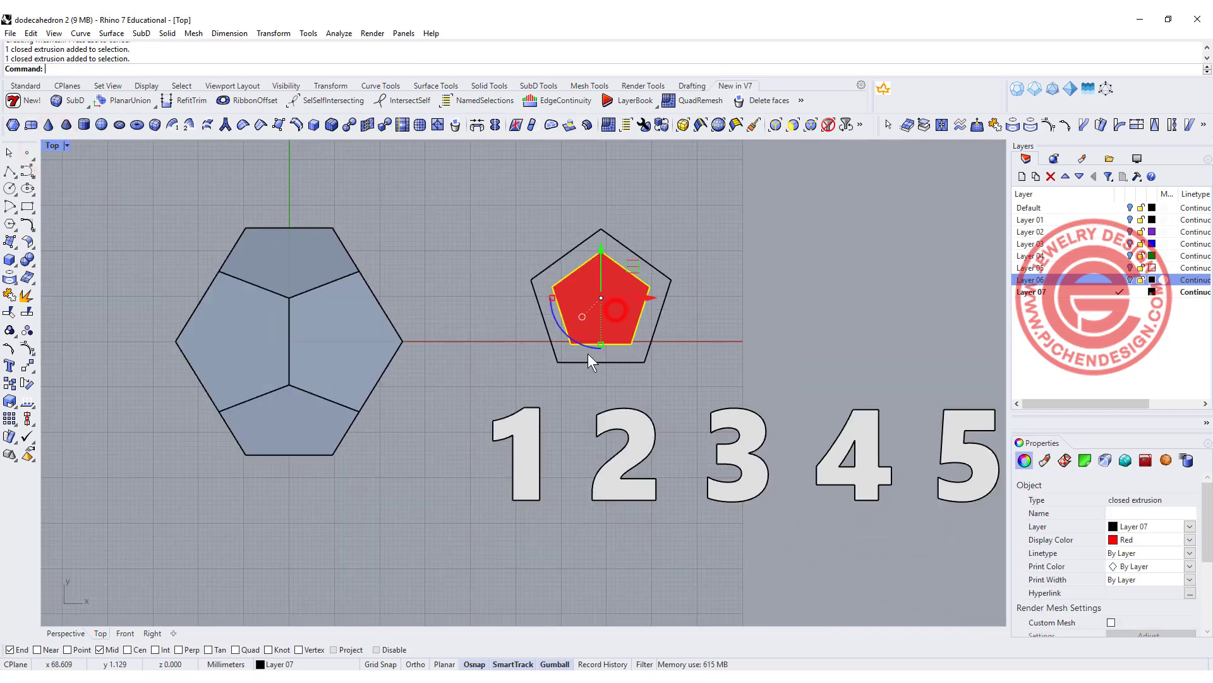
click(530, 446)
click(613, 290)
click(411, 211)
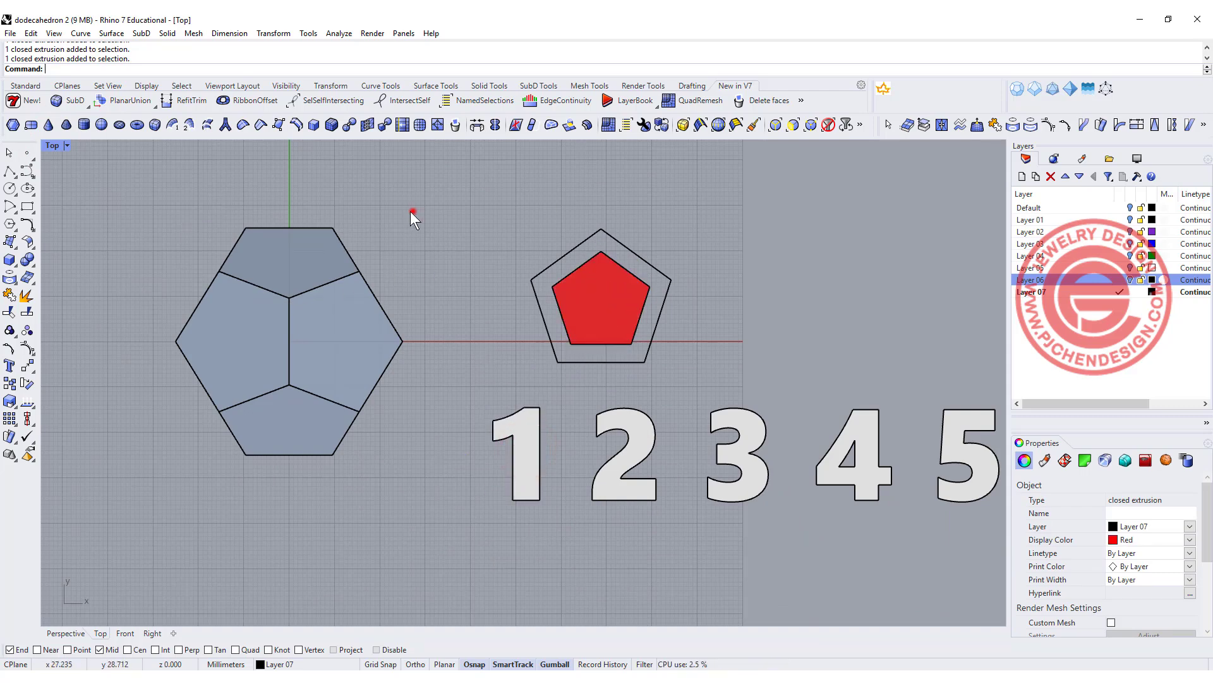
Draw a polyline from the outer pentagon's top vertex to its bottom-edge midpoint.
click(9, 168)
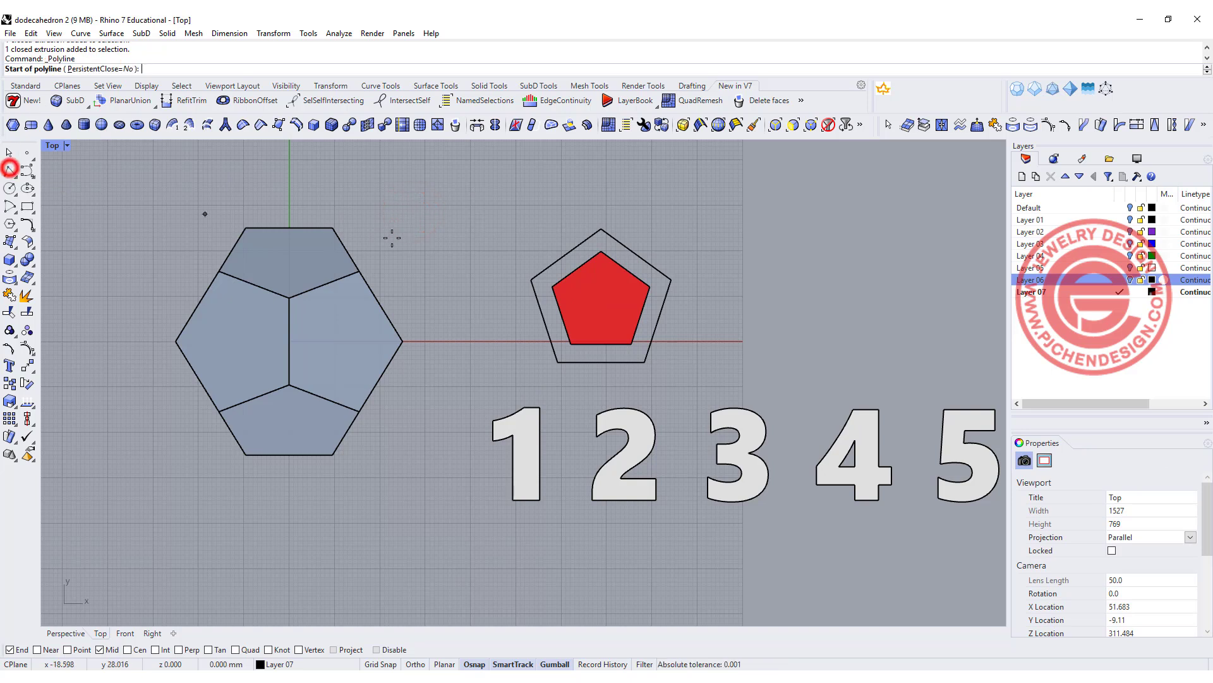
click(601, 229)
click(598, 364)
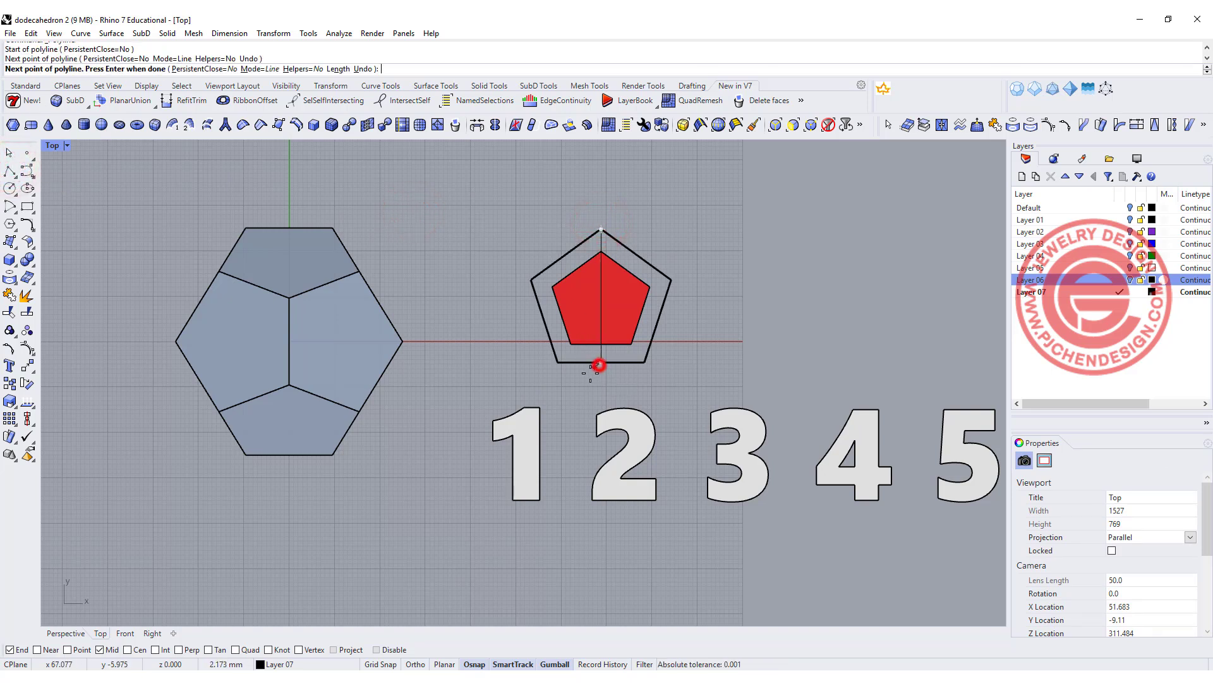
key(Return)
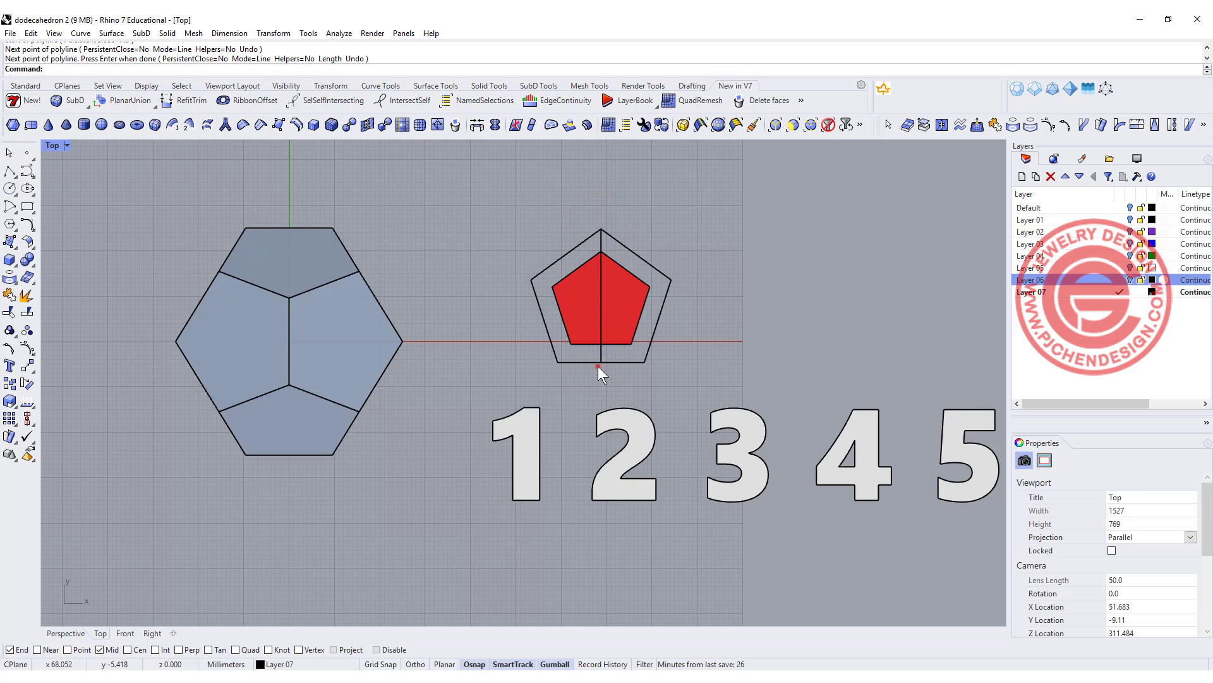
click(598, 365)
click(585, 392)
Drag the numeral 1 onto the red pentagon, undoing a trial scale.
click(517, 439)
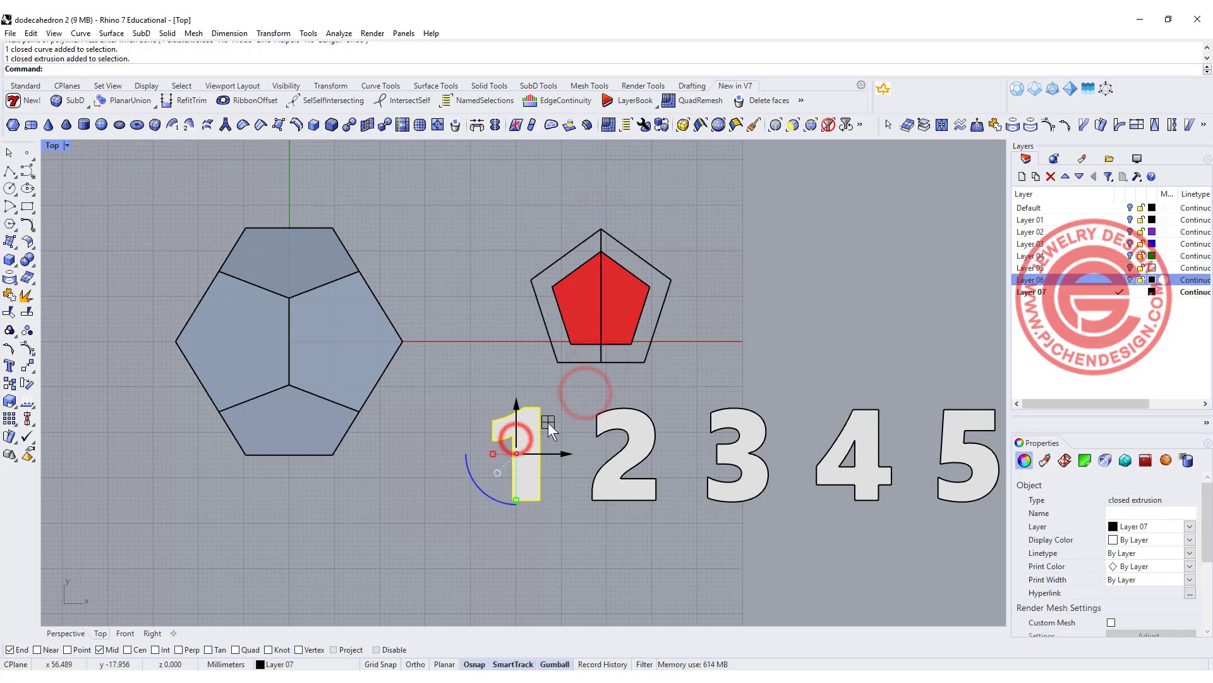
drag(548, 422, 625, 272)
click(740, 306)
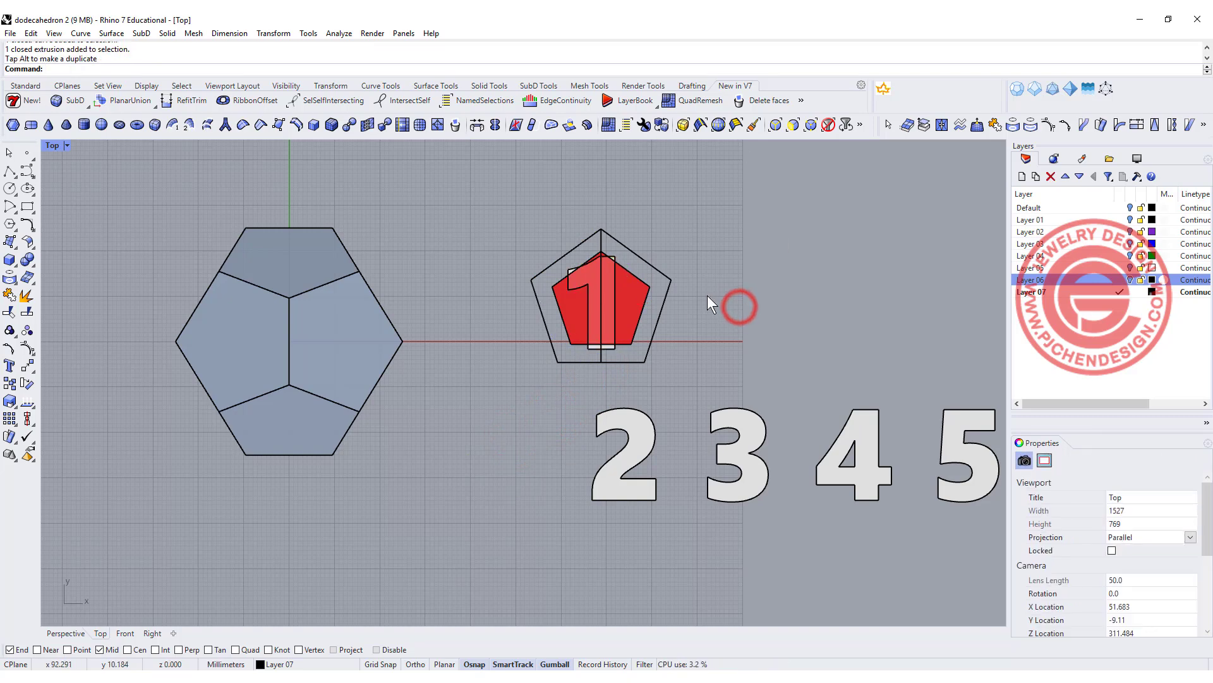
scroll(584, 272, up, 4)
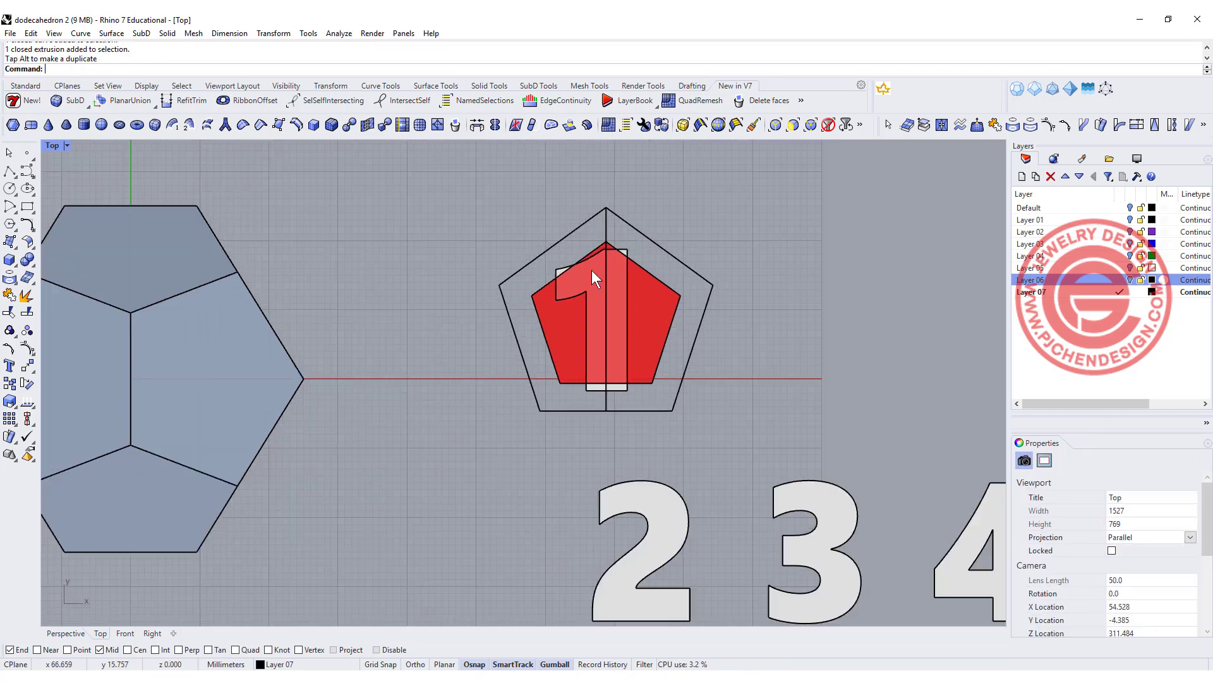
click(549, 269)
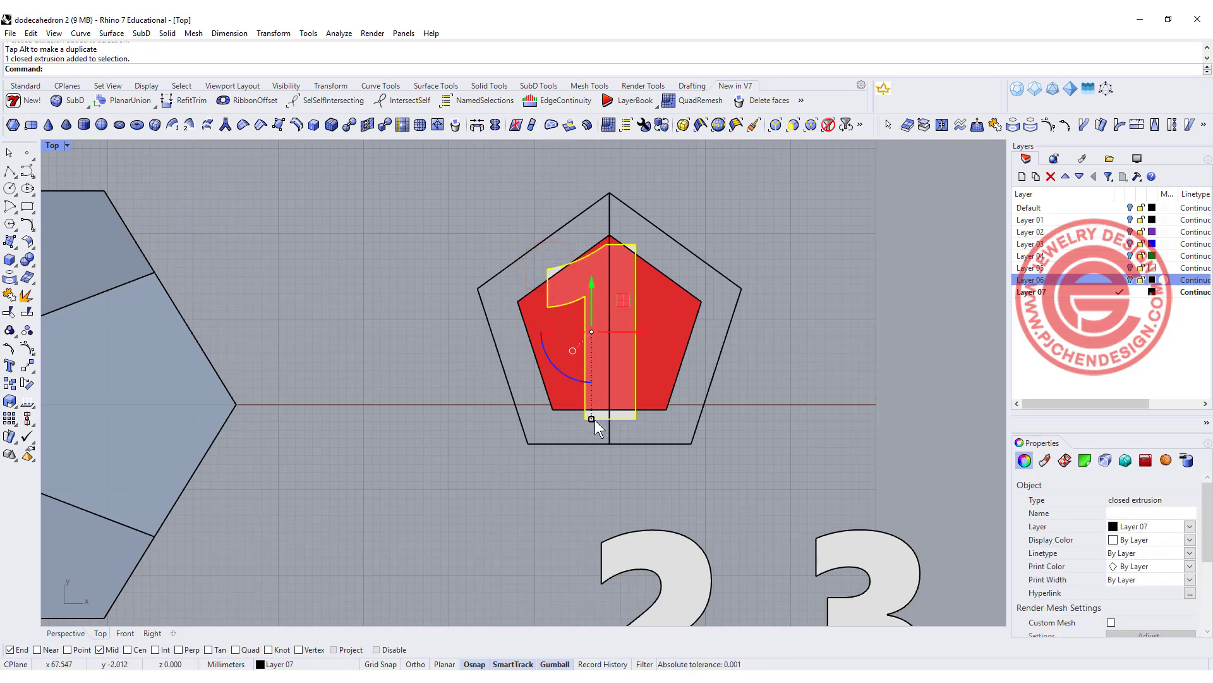
drag(594, 419, 593, 398)
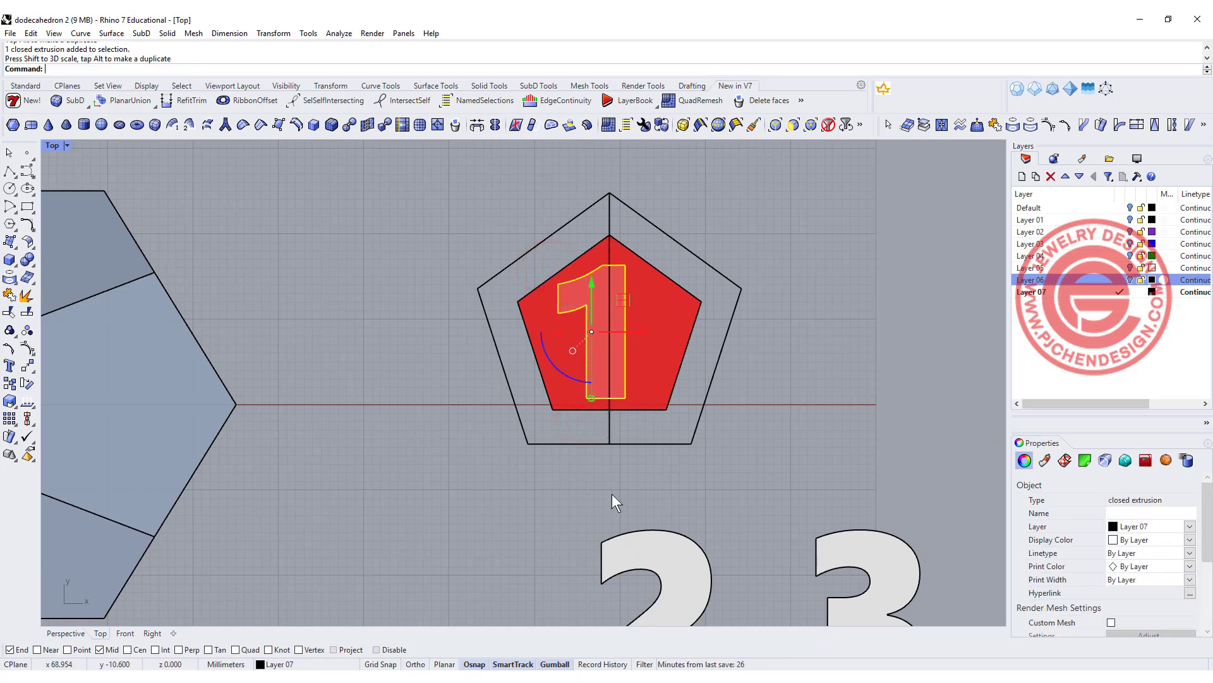
scroll(567, 293, up, 6)
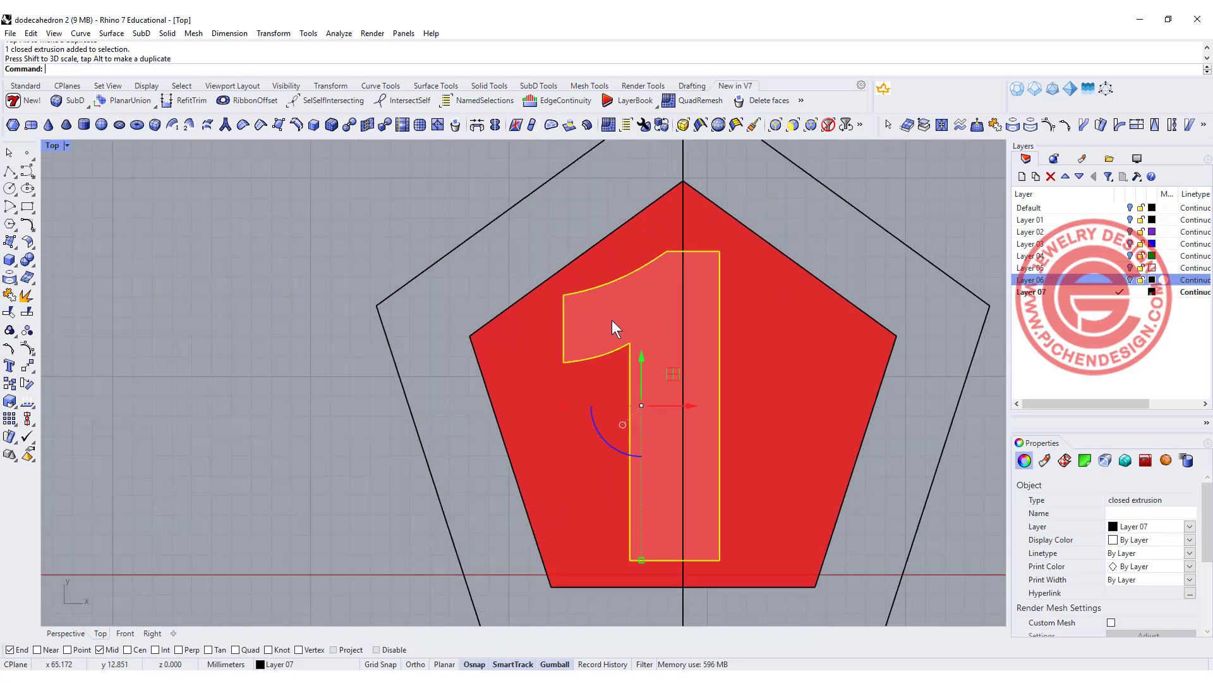
key(ctrl+z)
scroll(641, 307, down, 12)
click(851, 334)
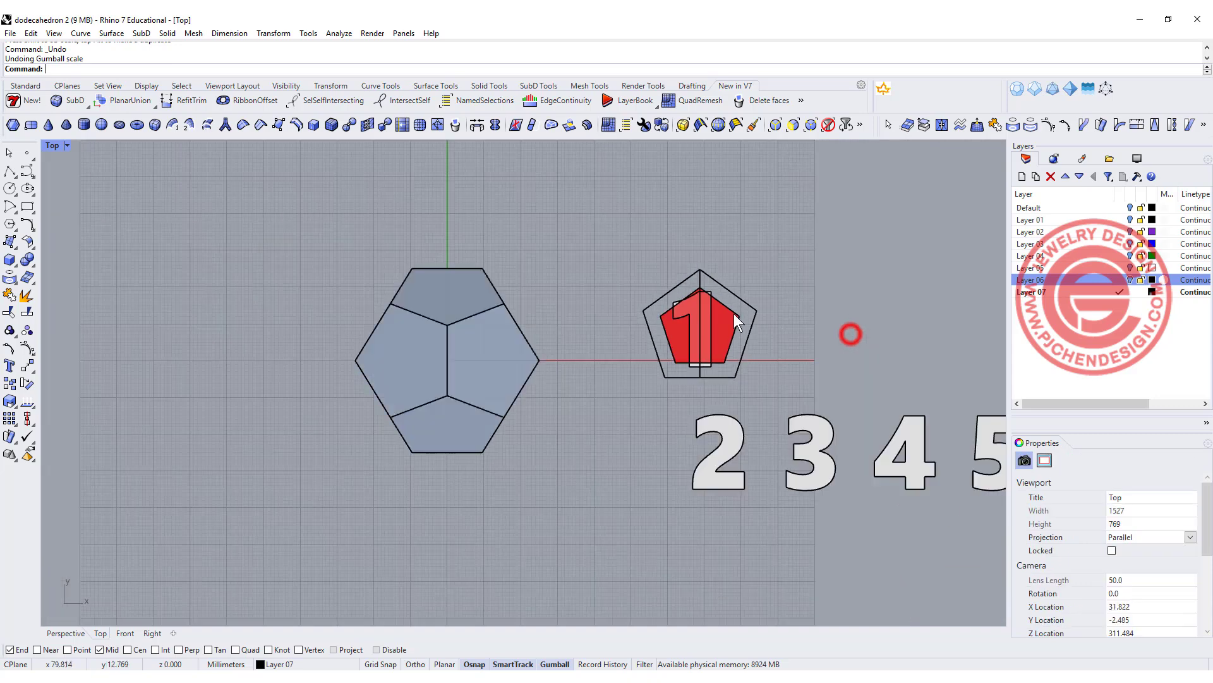
Select the red inner pentagon, the vertical centre line and the outer pentagon.
right_drag(734, 313, 549, 283)
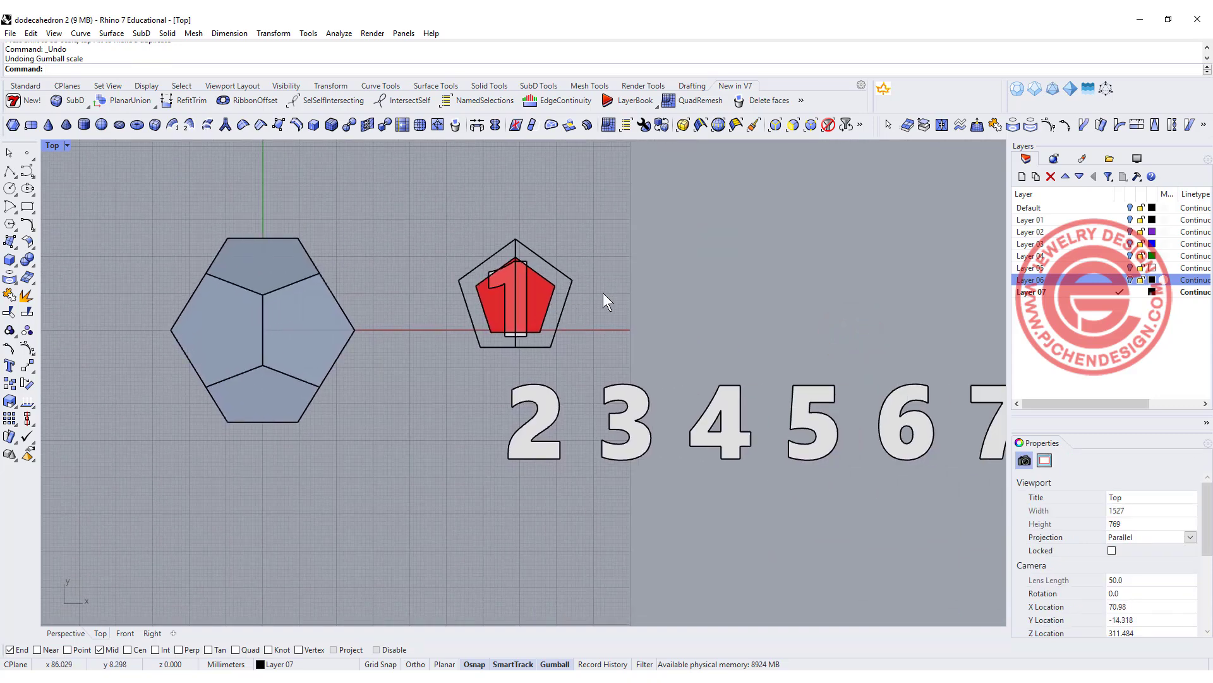
scroll(564, 290, up, 3)
drag(586, 392, 617, 281)
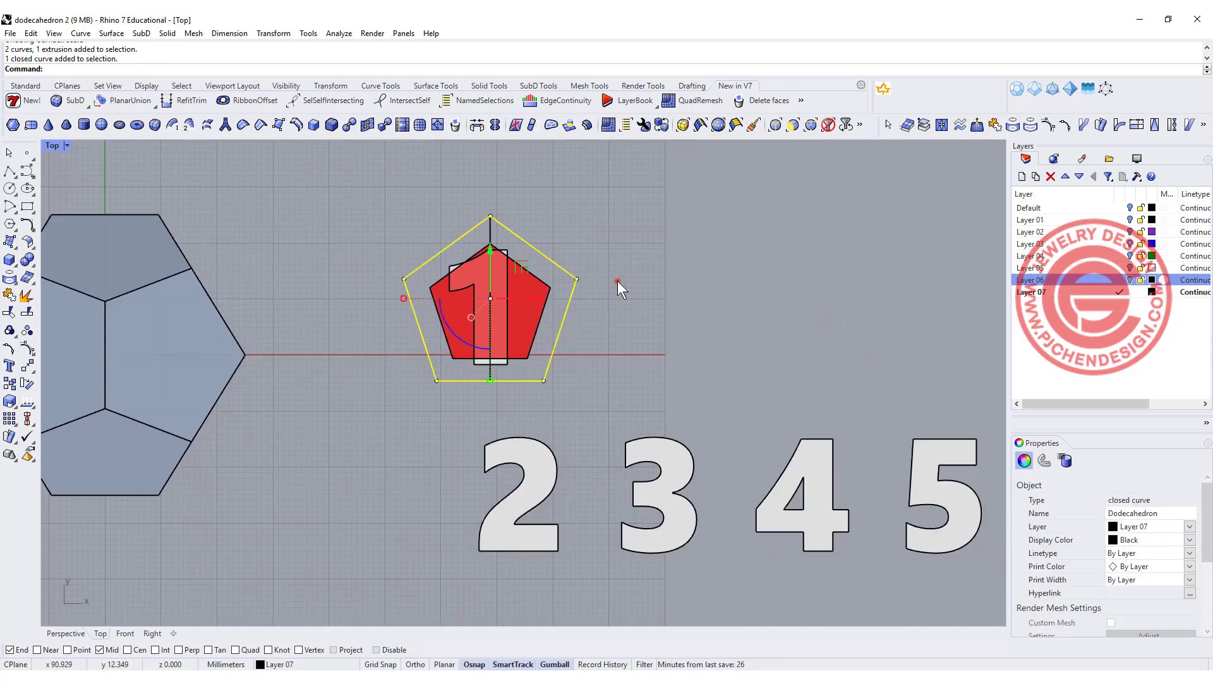
click(617, 280)
click(527, 286)
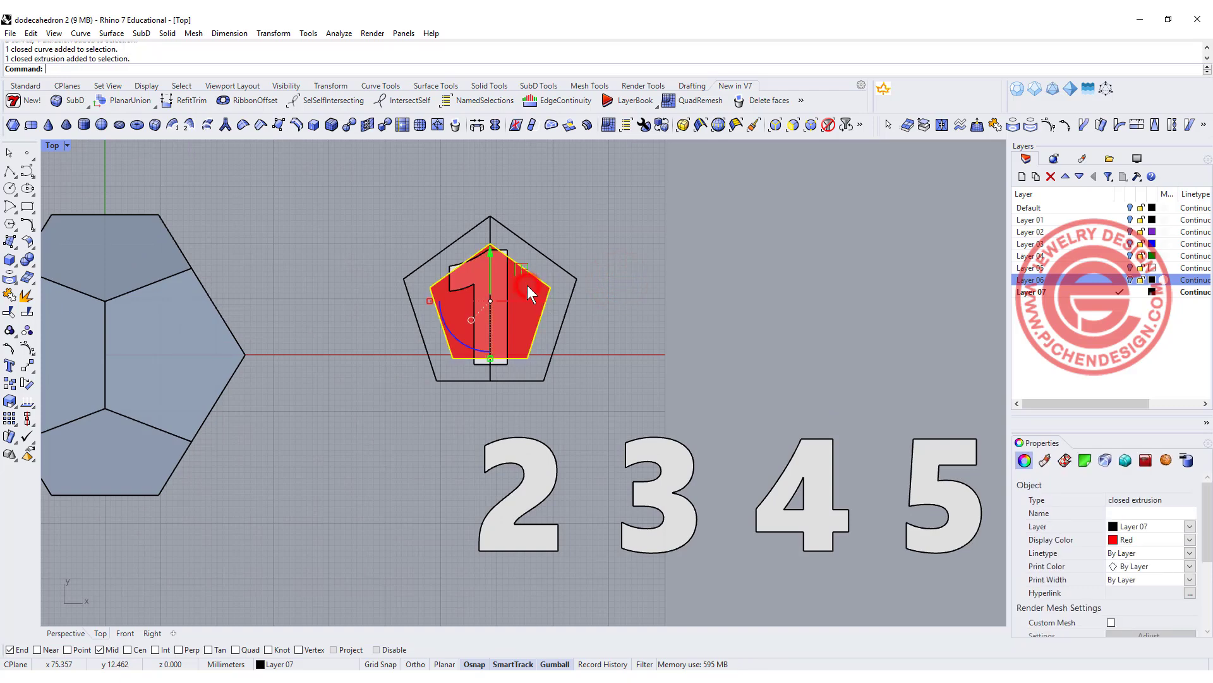
shift+click(491, 226)
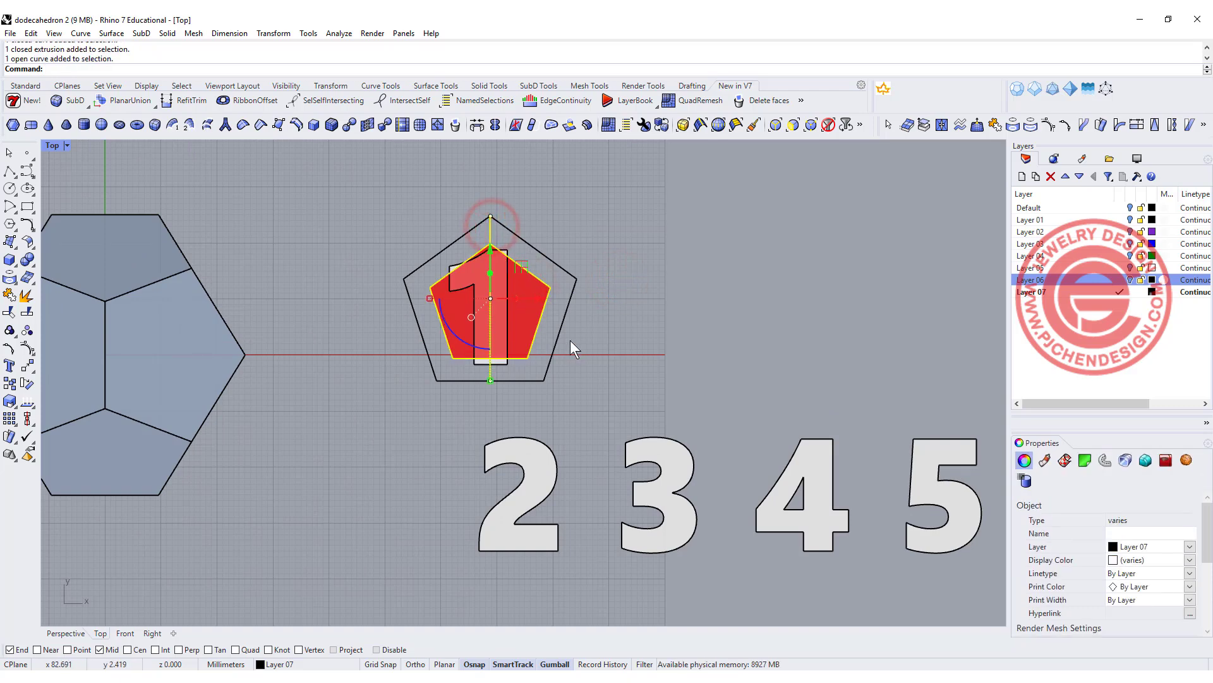
scroll(556, 233, down, 3)
shift+click(560, 297)
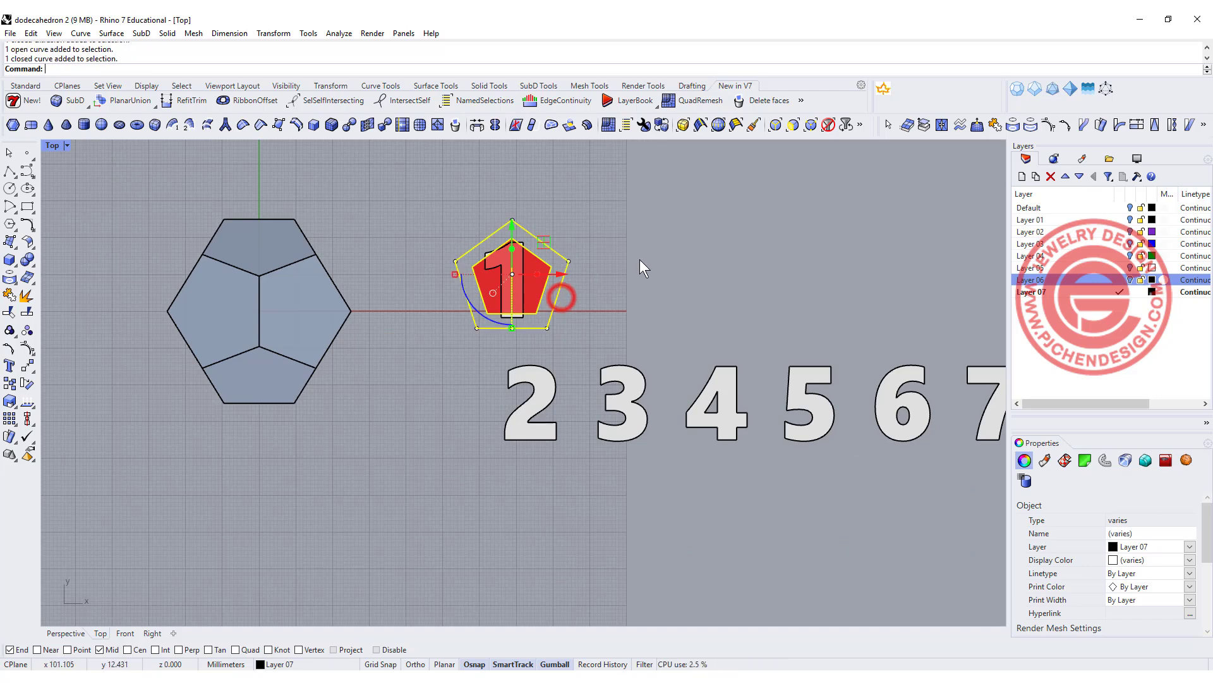
Linear-array the selected pentagon set into 12 side-by-side copies in a row.
click(15, 419)
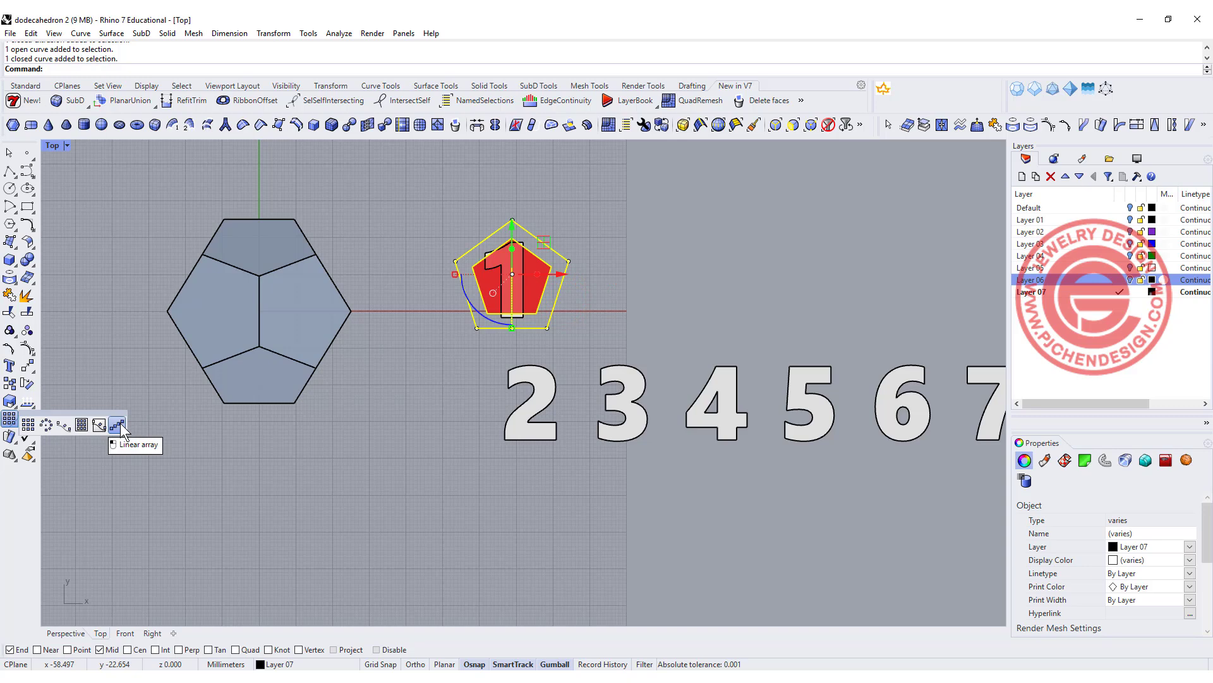
click(118, 426)
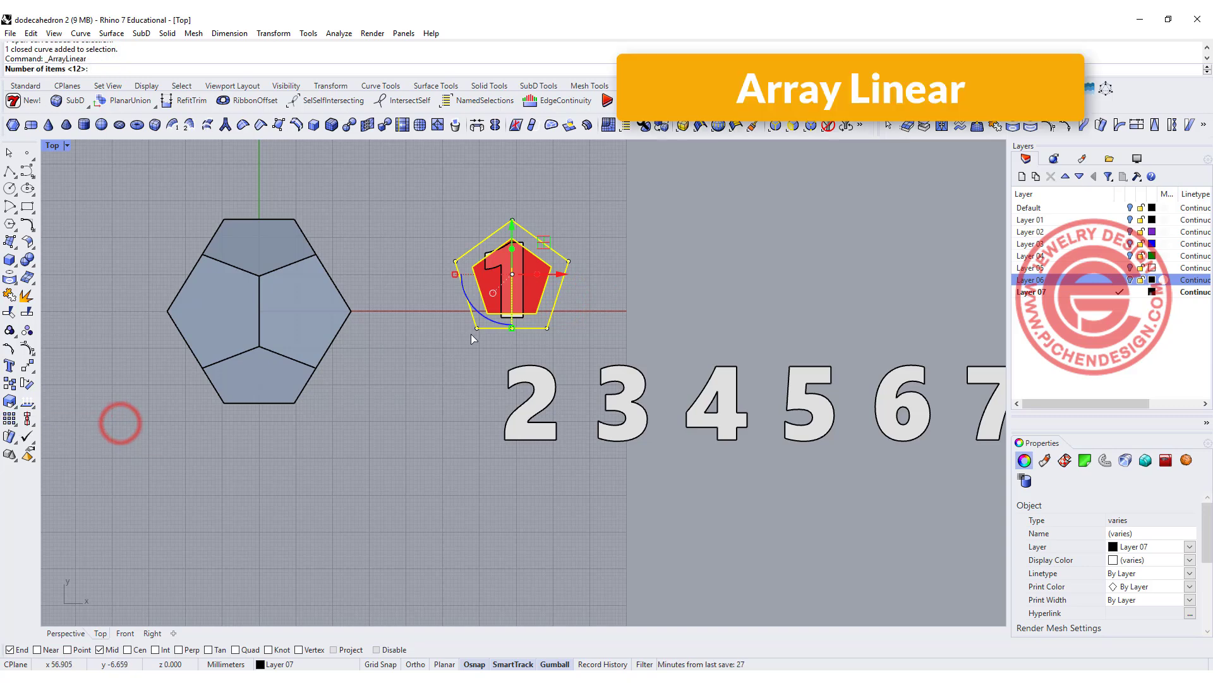
key(Return)
click(476, 328)
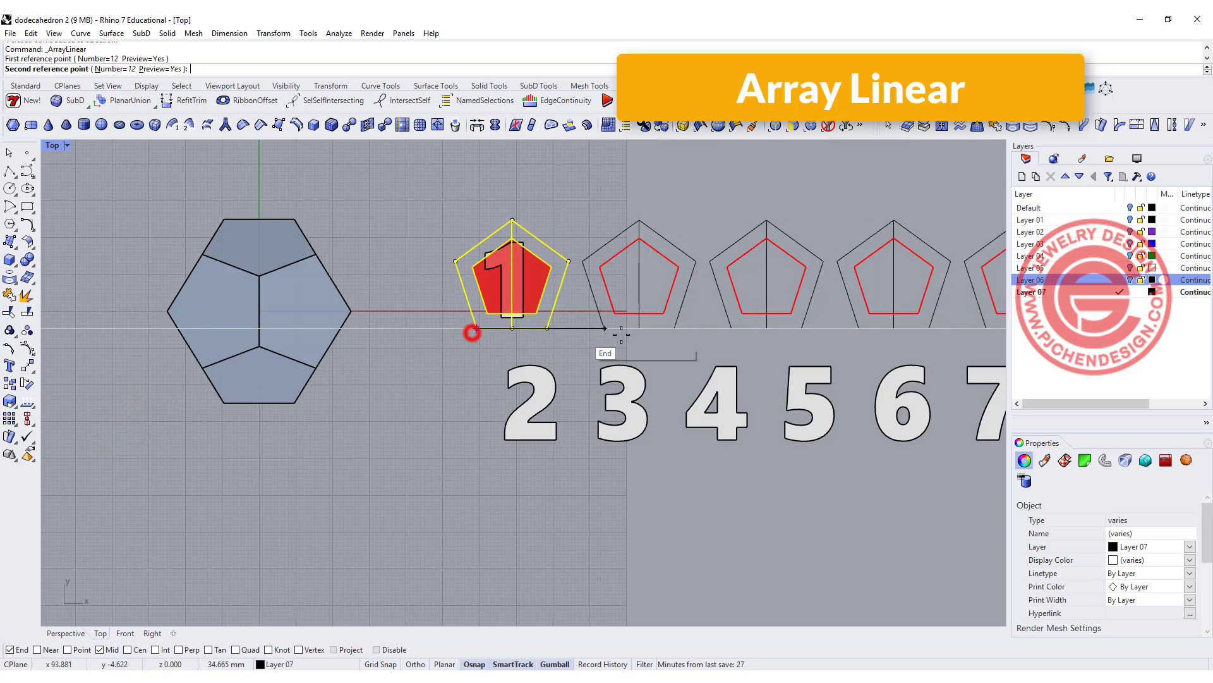
click(614, 328)
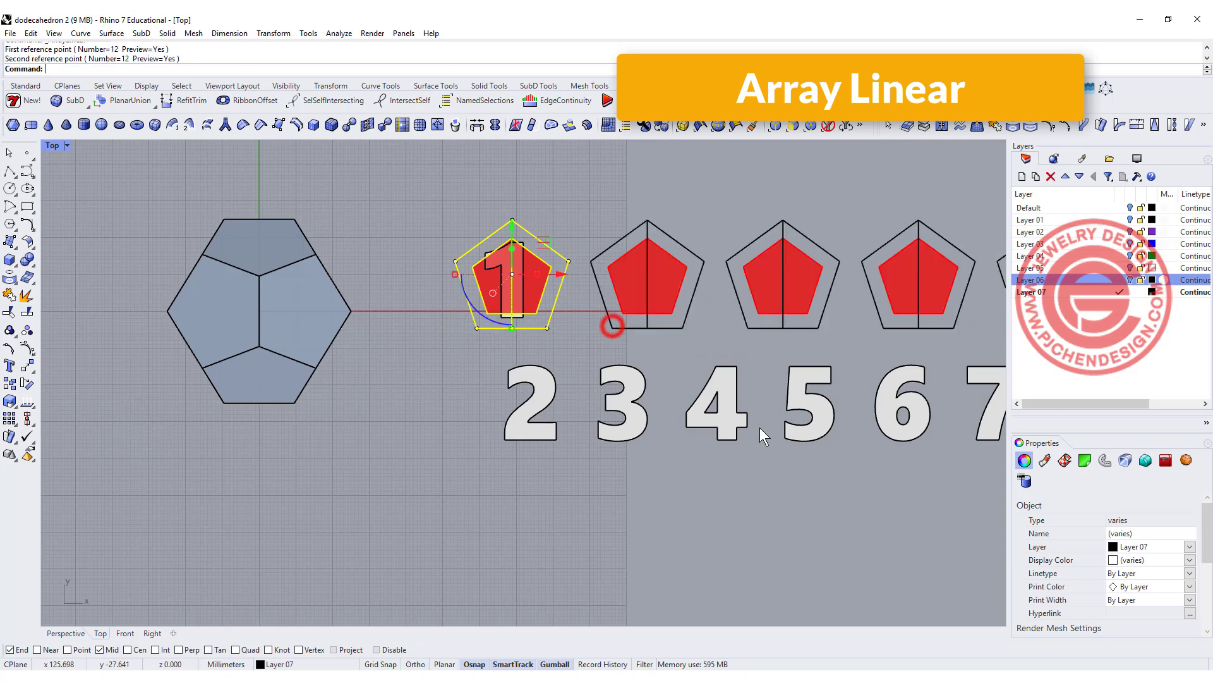
click(747, 484)
scroll(446, 351, down, 3)
Move numerals 2, 3 and 4 into the second, third and fourth pentagons.
scroll(329, 351, up, 5)
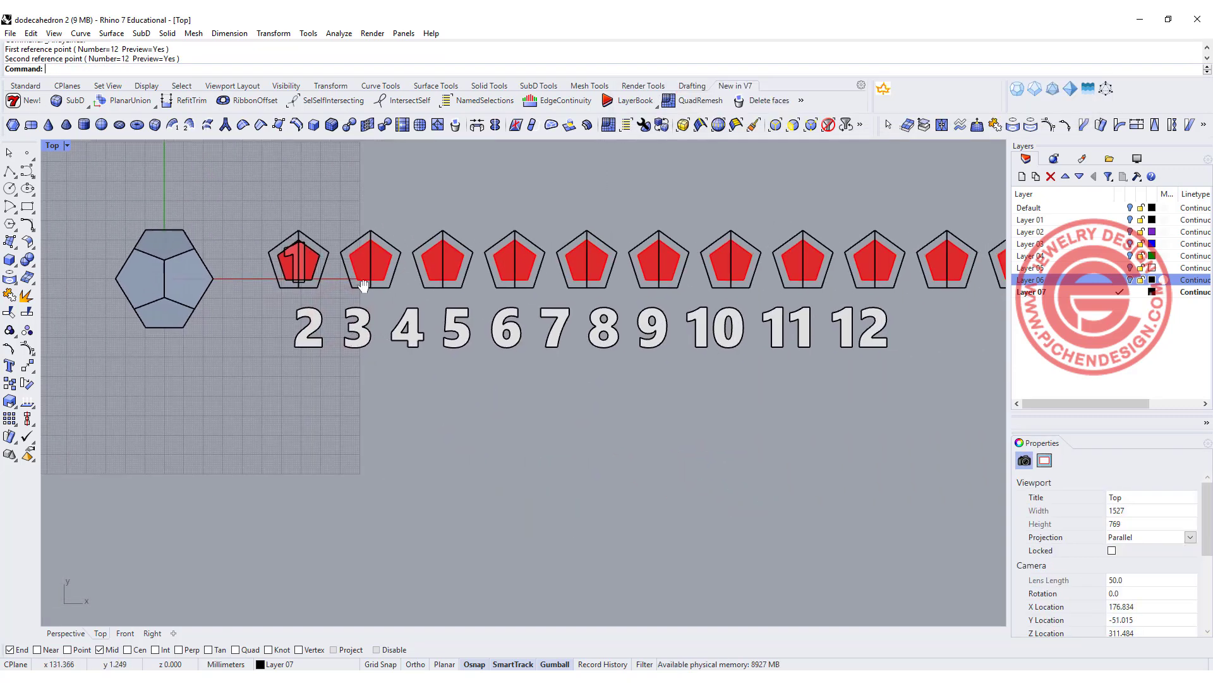
click(211, 323)
drag(236, 291, 352, 172)
click(323, 319)
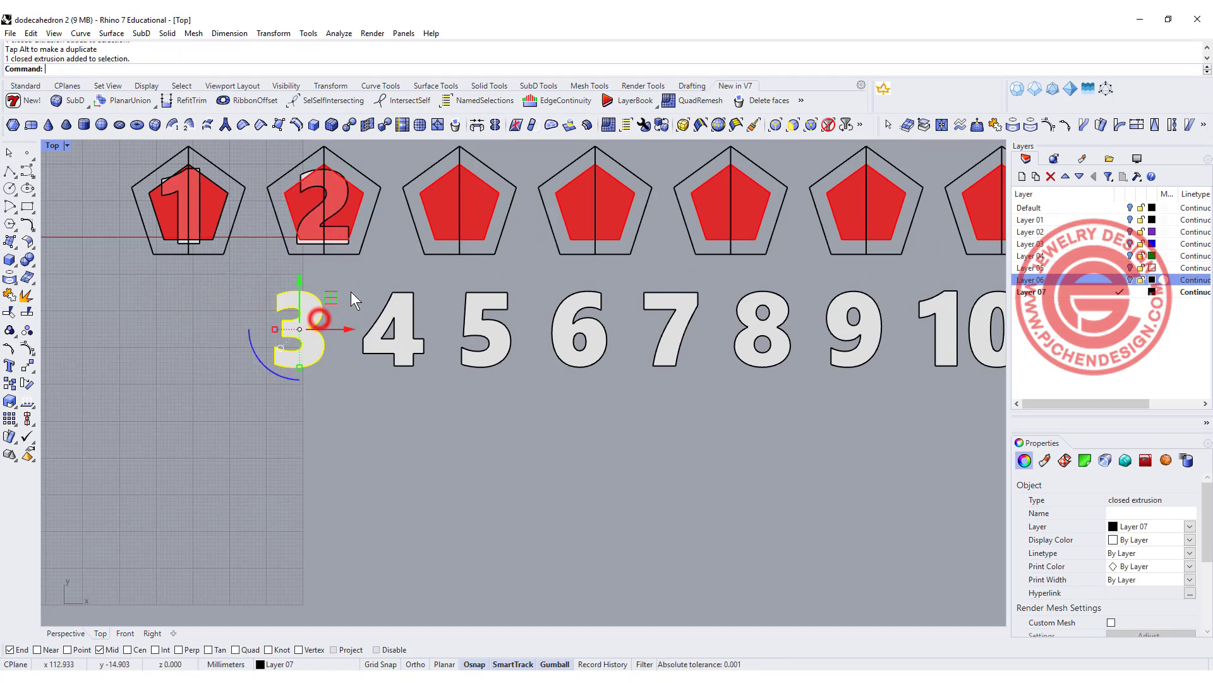
drag(331, 295, 495, 178)
drag(428, 294, 631, 177)
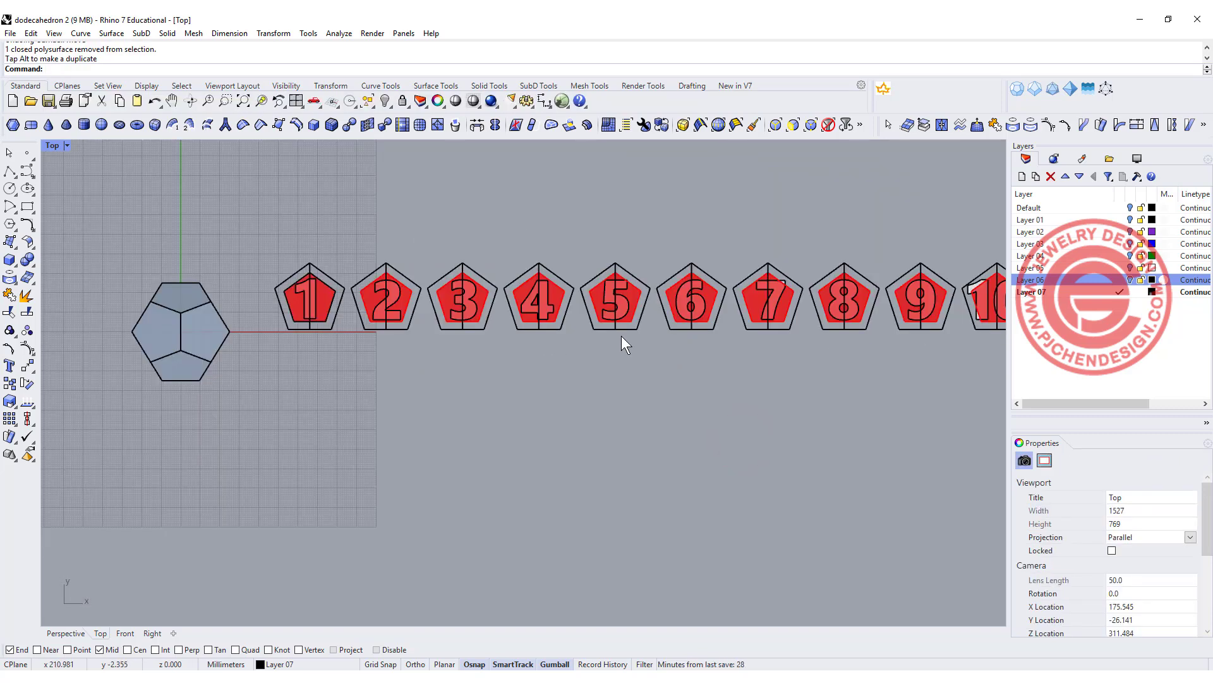
Shift pentagons 7–12 down into a second row of six beneath 1–6.
scroll(616, 326, down, 3)
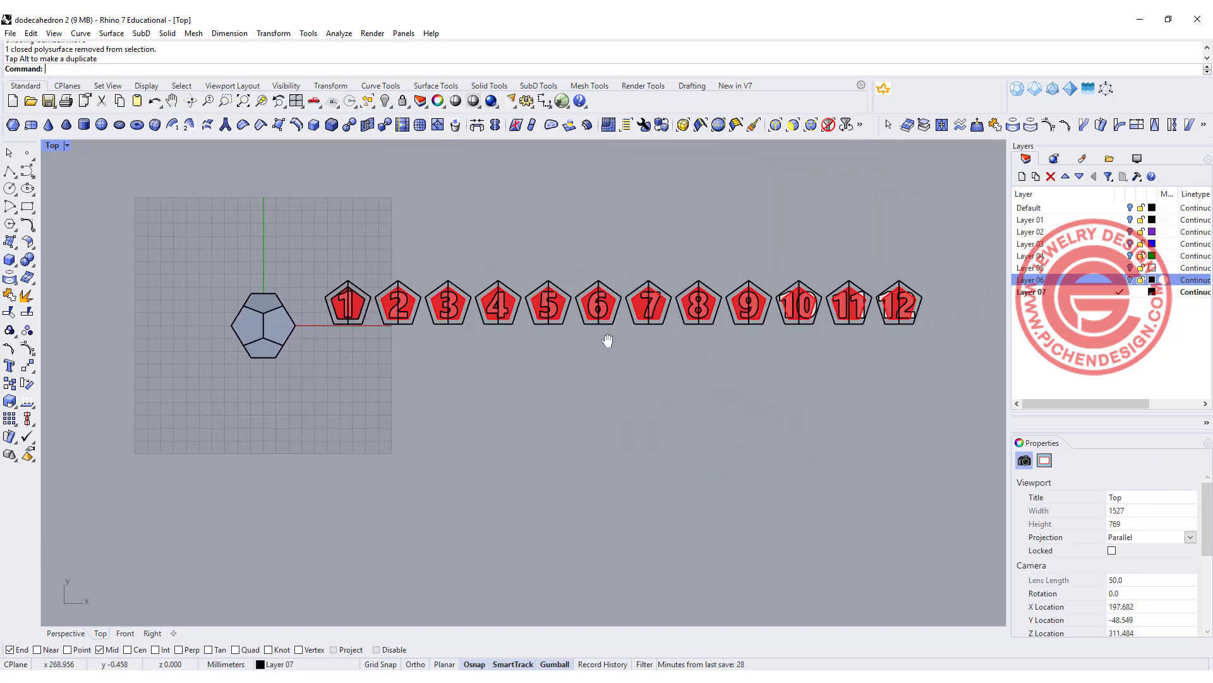
drag(912, 394, 615, 248)
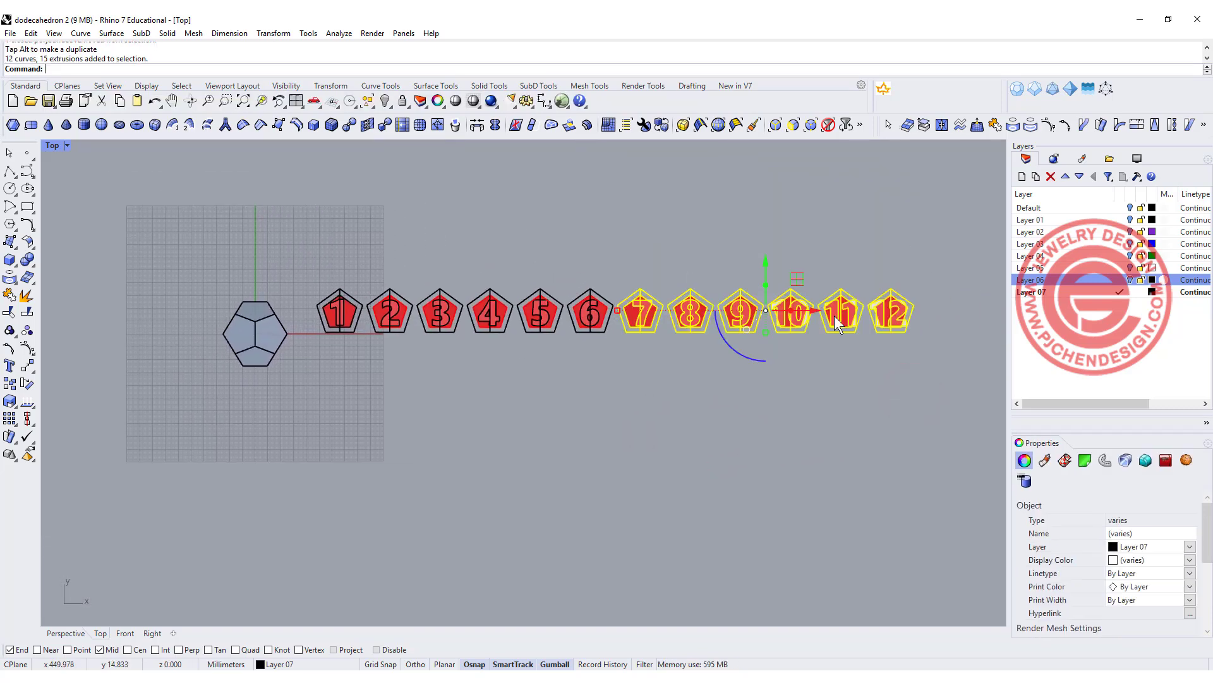
drag(796, 275, 497, 344)
click(459, 441)
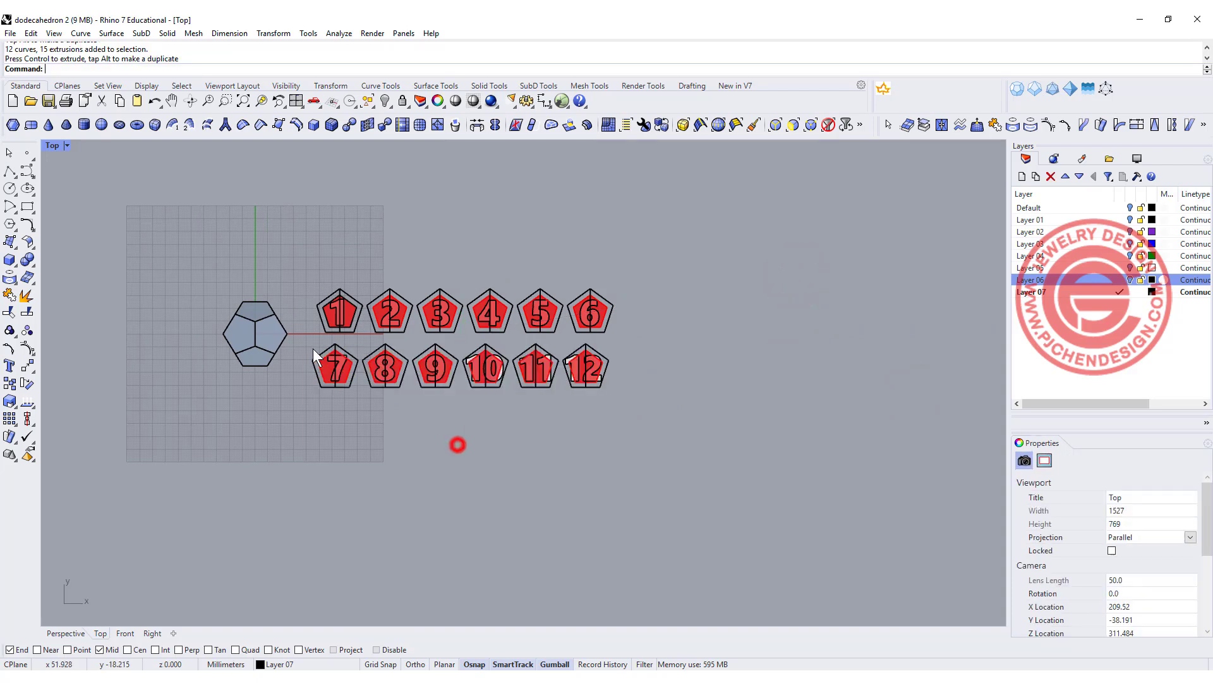
scroll(316, 328, up, 5)
right_drag(429, 266, 469, 279)
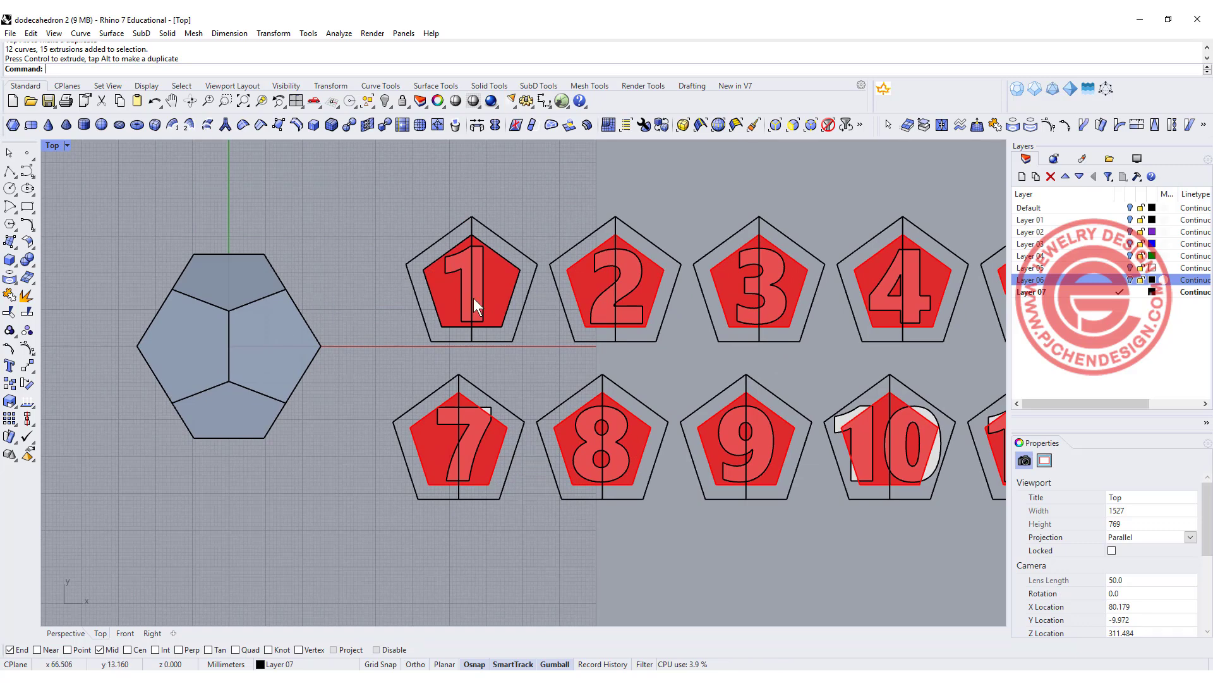
Splop the numeral 1 and its red pentagon, using the pentagon's middle and bottom edge as reference sphere.
text(Splop)
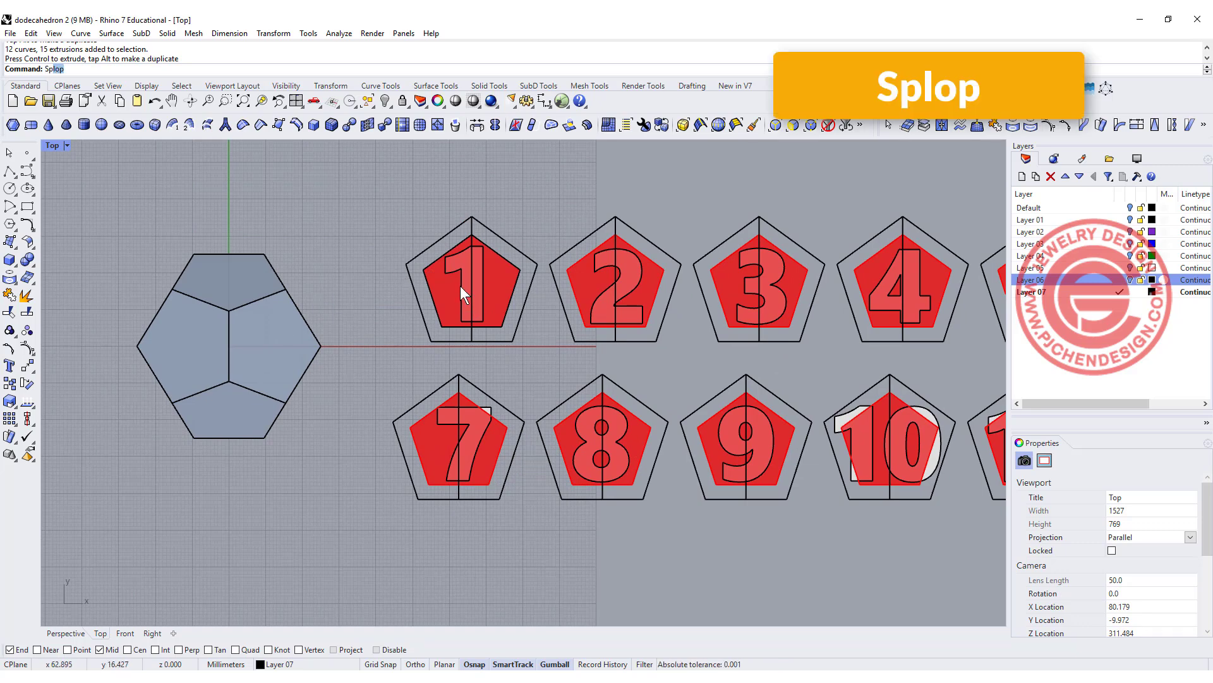
key(Return)
scroll(461, 282, up, 5)
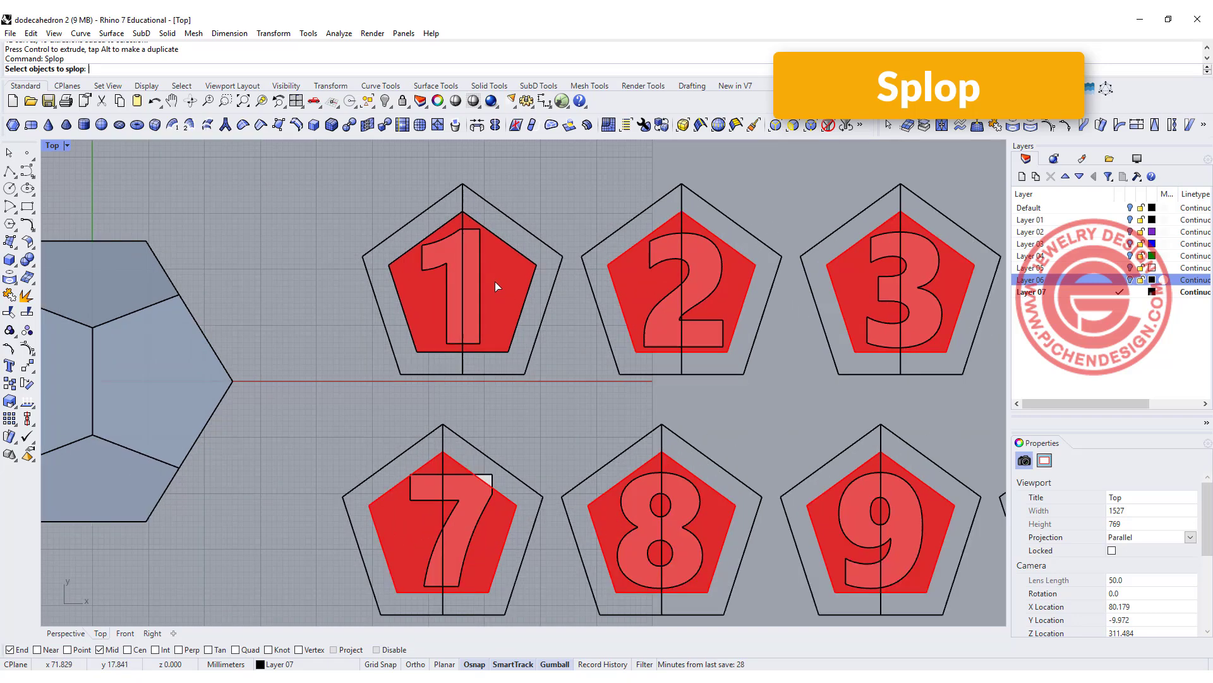
click(476, 264)
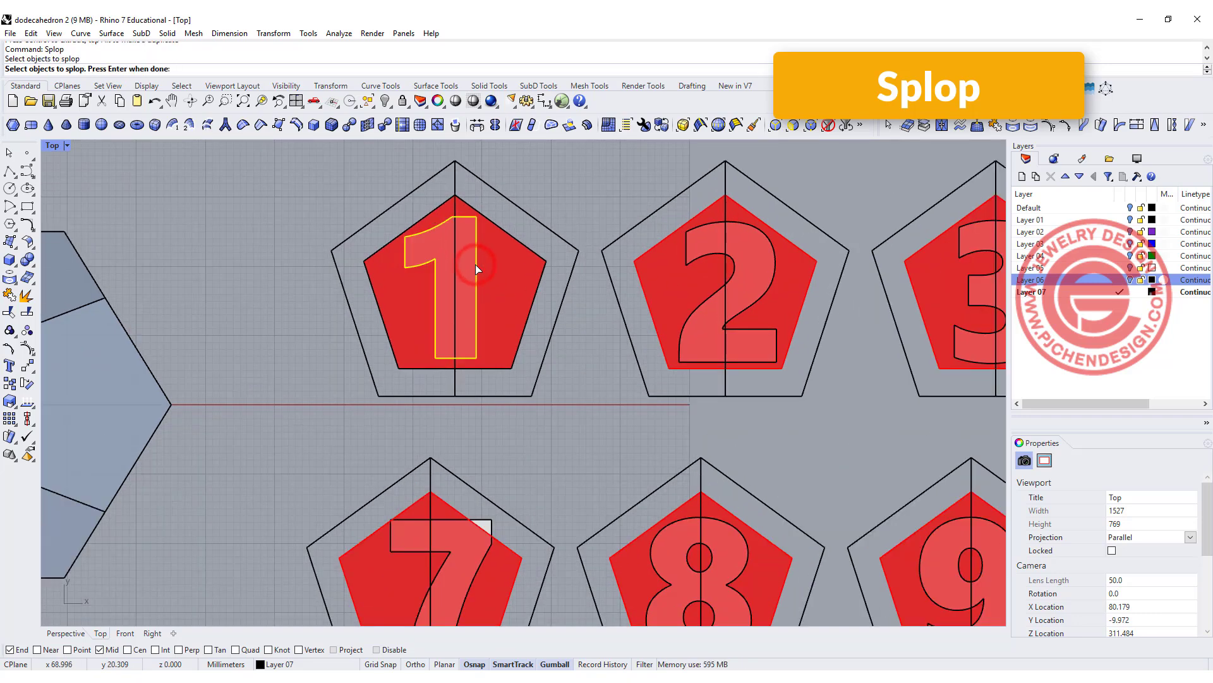
click(503, 257)
scroll(111, 318, down, 3)
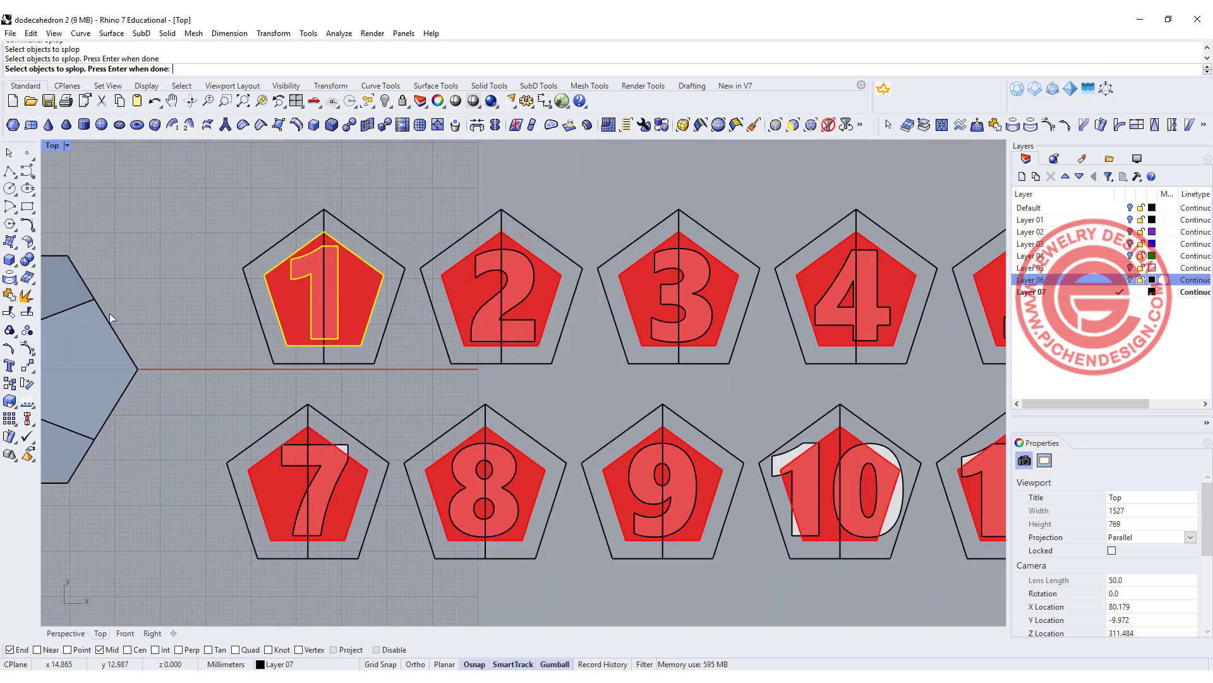
right_drag(310, 308, 395, 284)
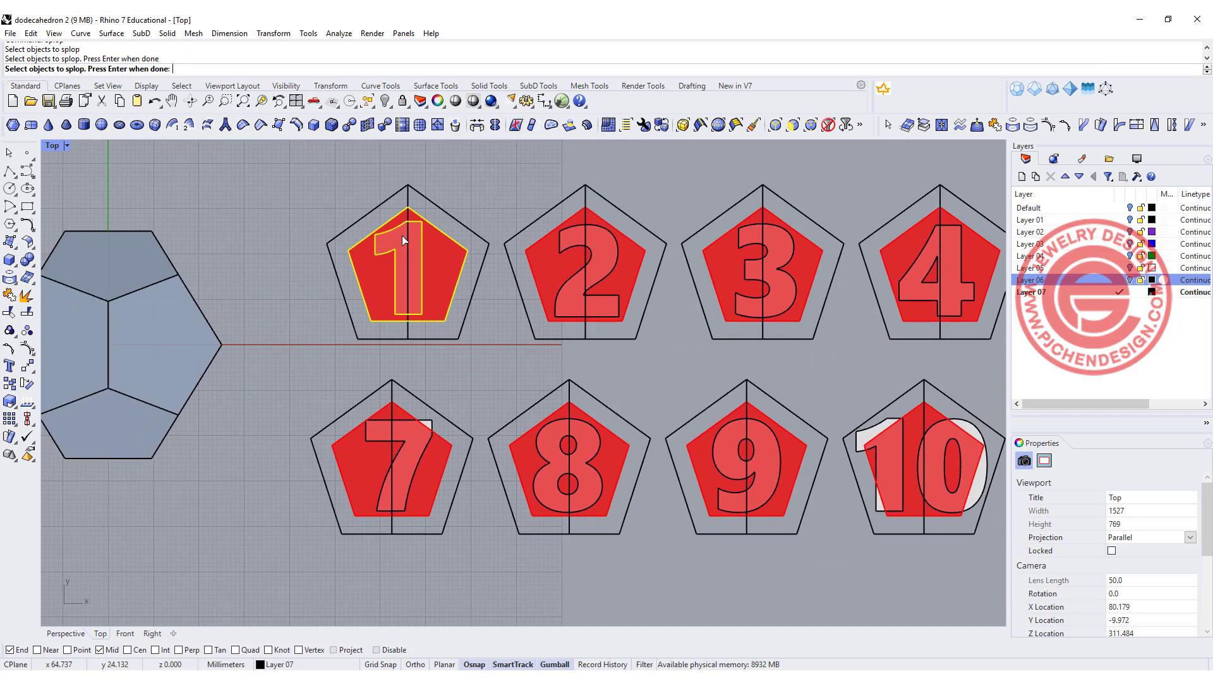
key(Return)
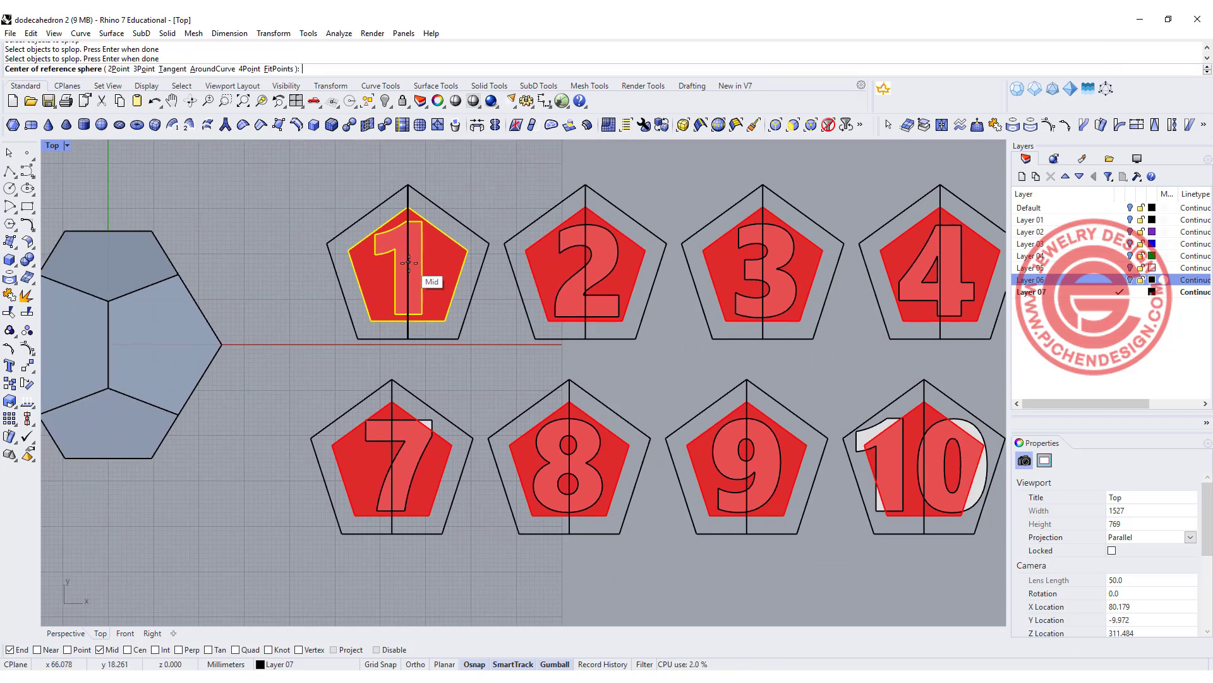
click(409, 262)
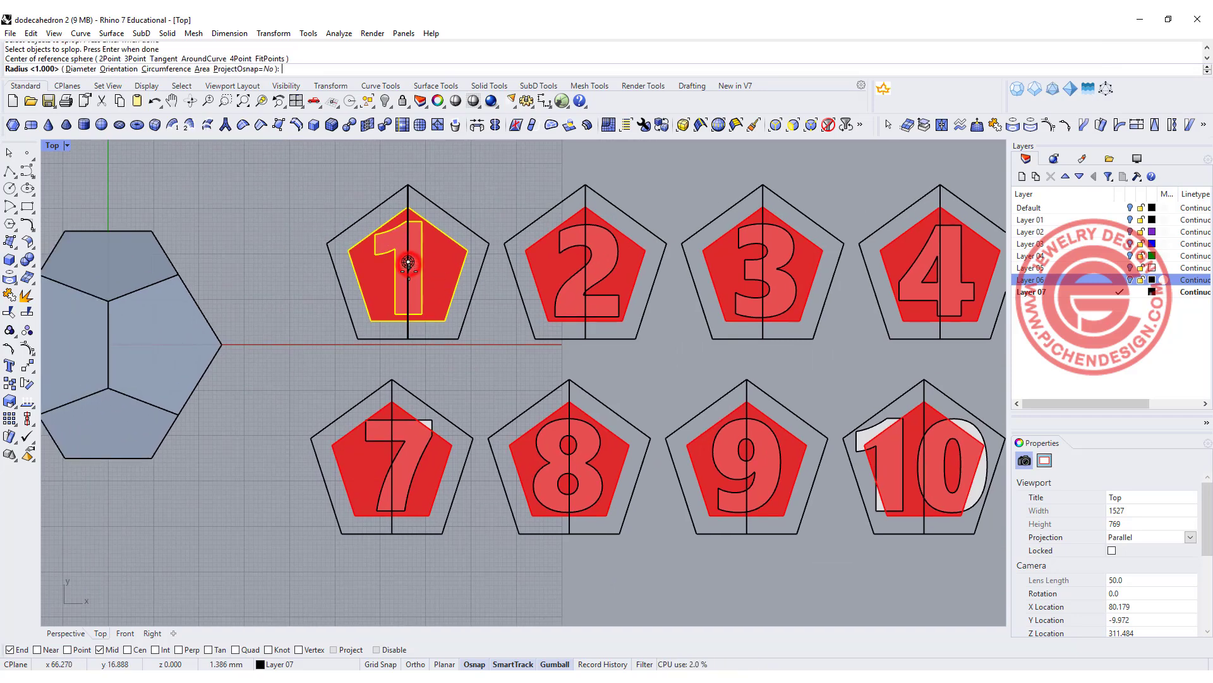
click(408, 338)
Wrap the piece onto a dodecahedron face, centred and oriented toward the face's bottom edge.
scroll(260, 323, down, 3)
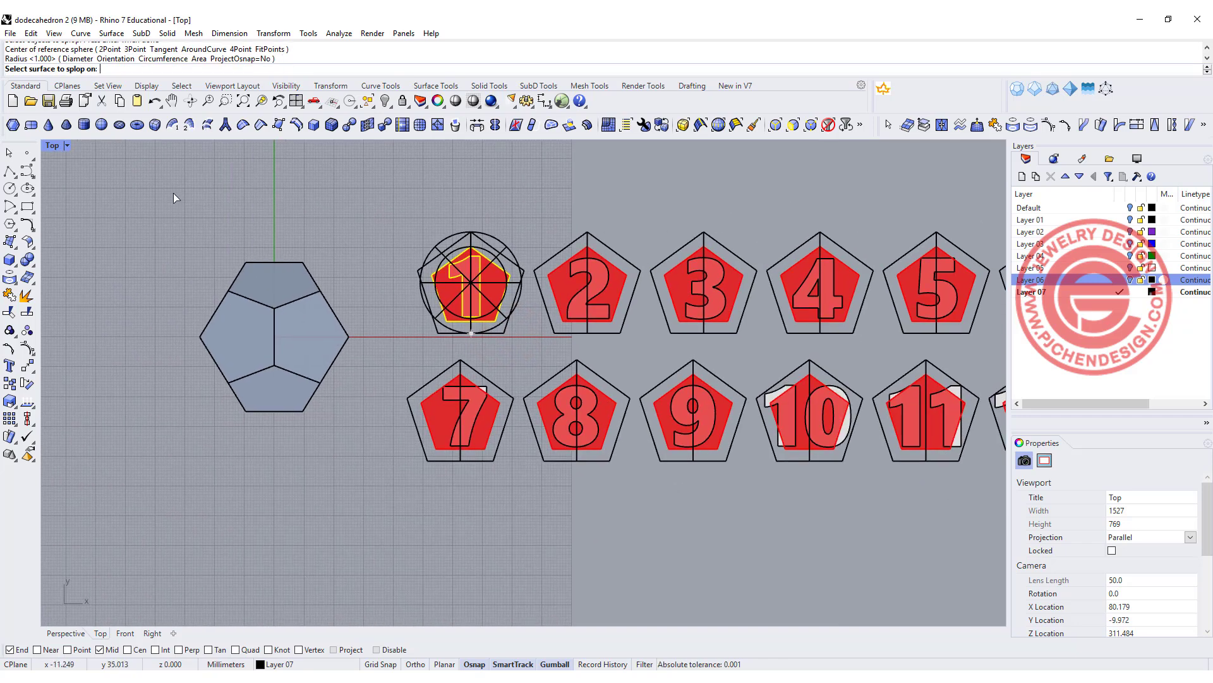
double_click(52, 145)
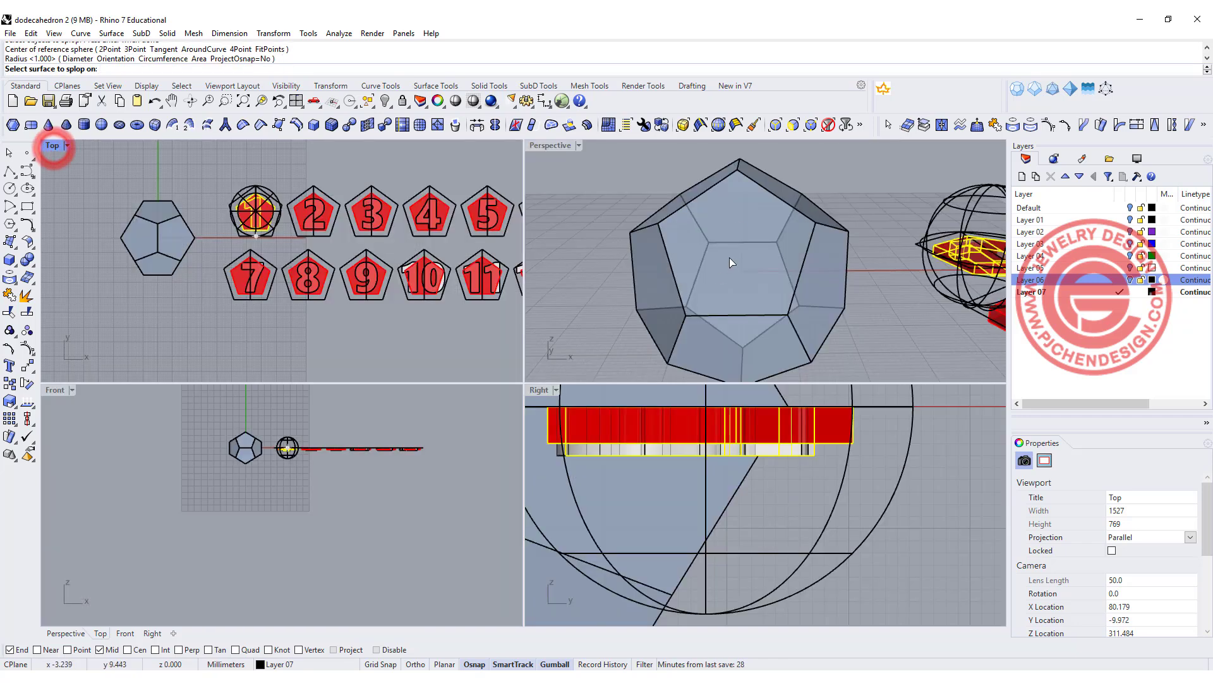
right_drag(753, 226, 743, 231)
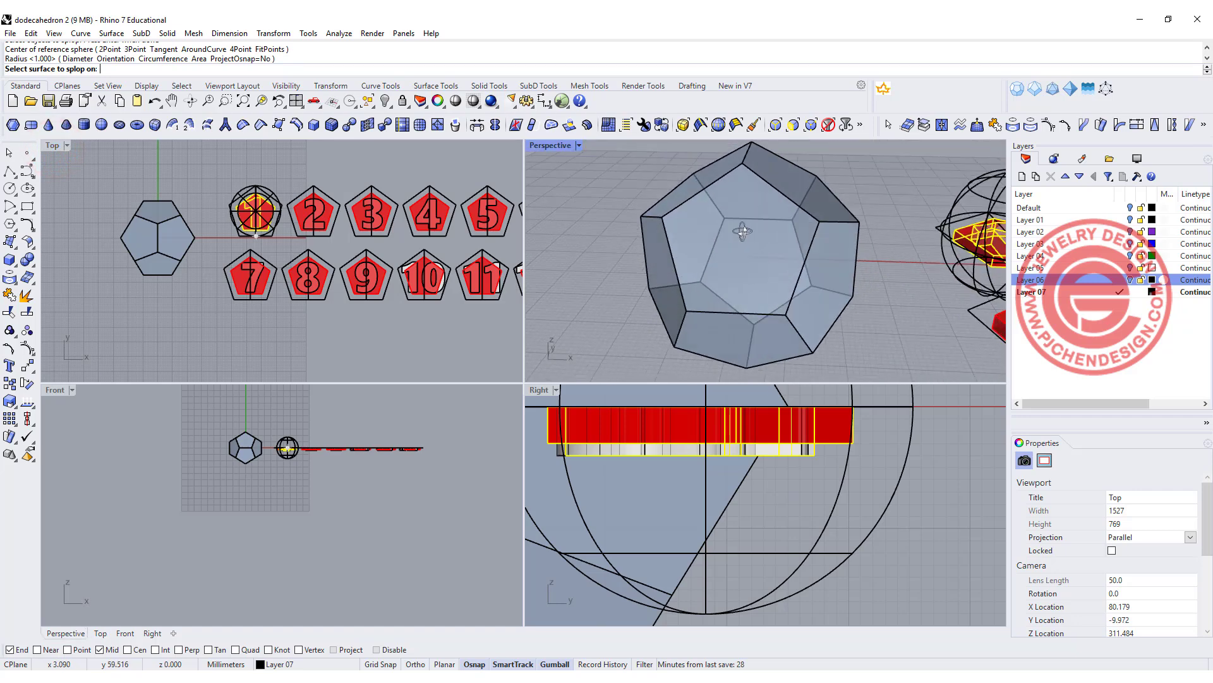
click(750, 245)
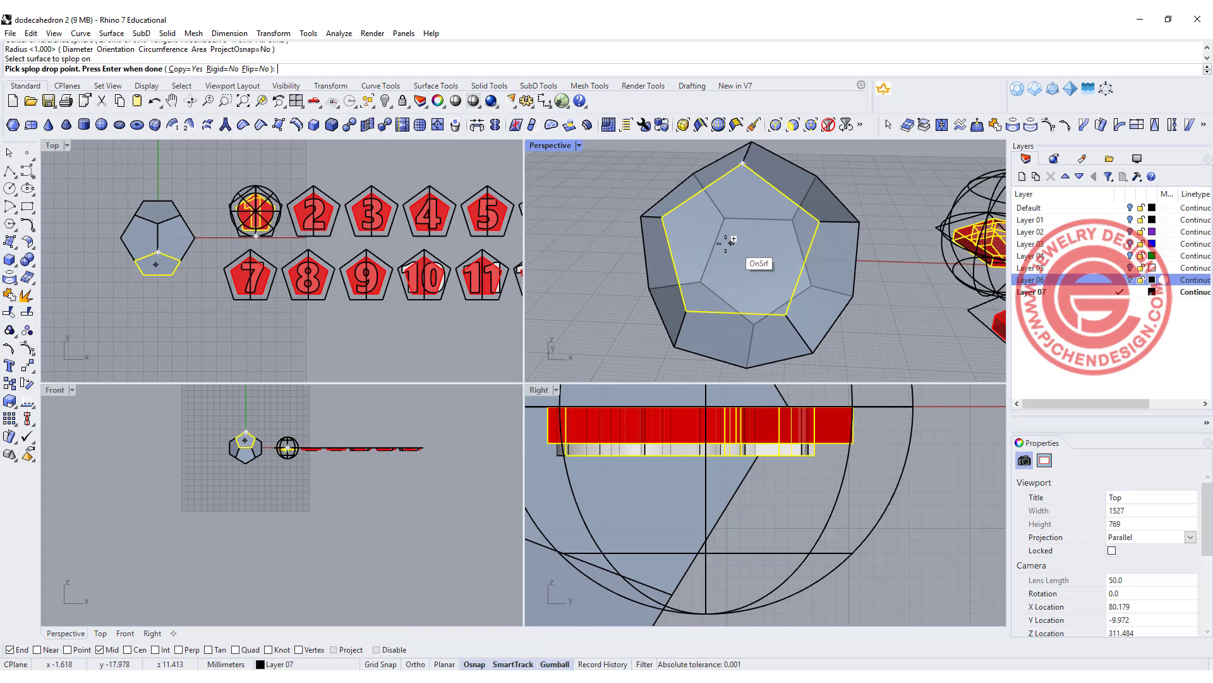
click(738, 230)
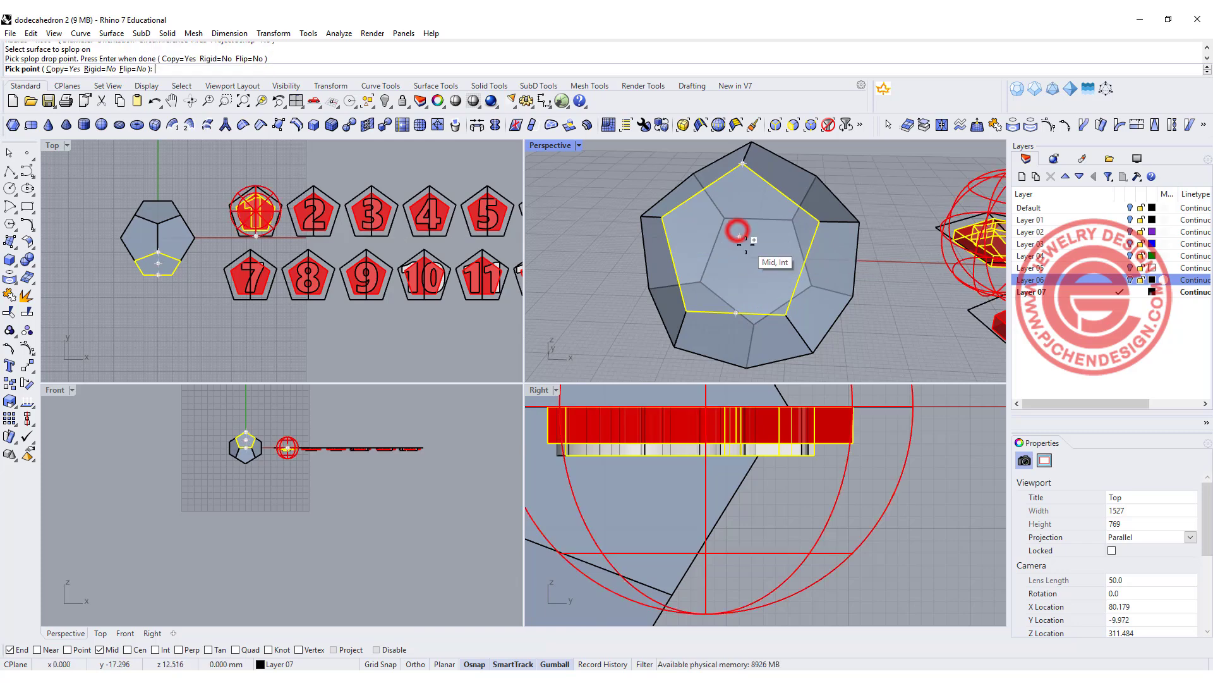
click(737, 310)
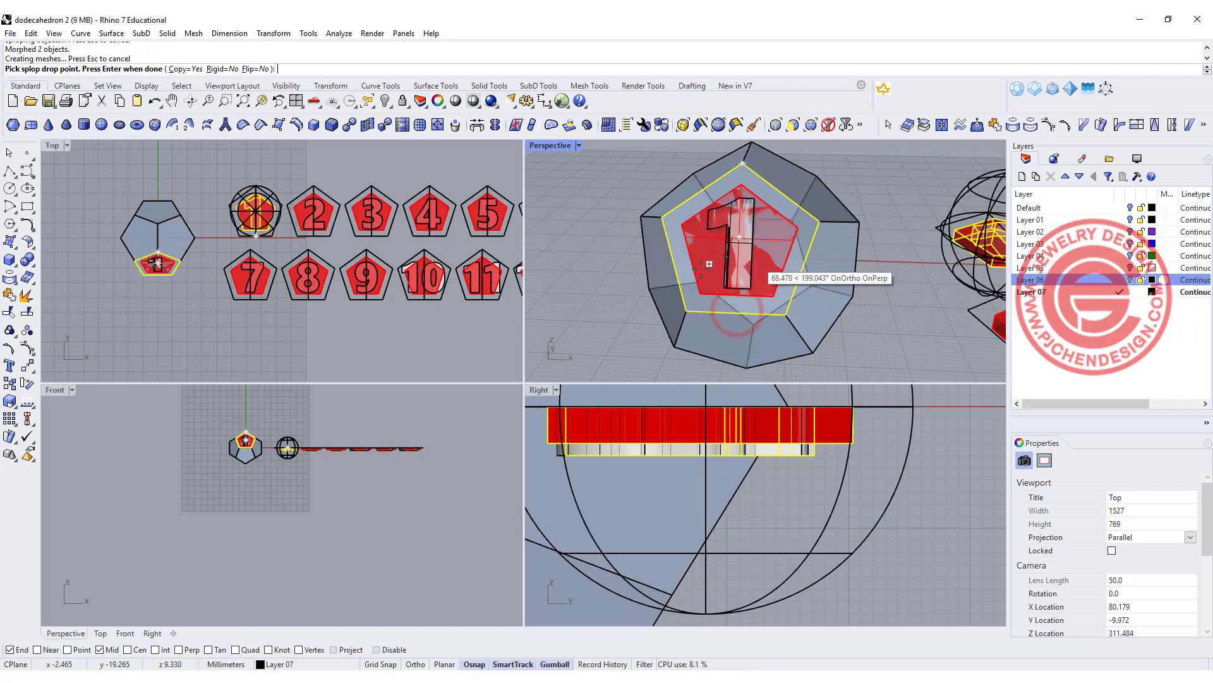
right_drag(584, 223, 768, 259)
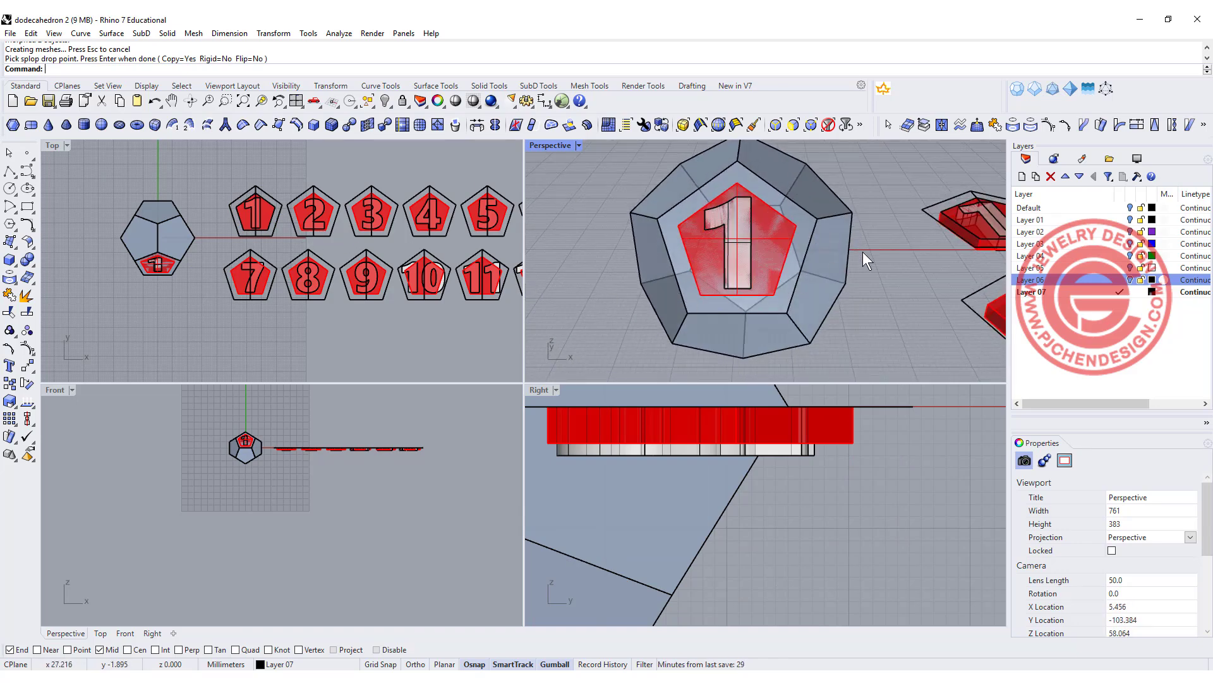
Splop the numeral 2 with its pentagon, referencing the 2's middle and the pentagon's bottom edge.
scroll(868, 260, down, 2)
right_drag(727, 250, 847, 265)
scroll(802, 252, up, 2)
scroll(321, 218, up, 3)
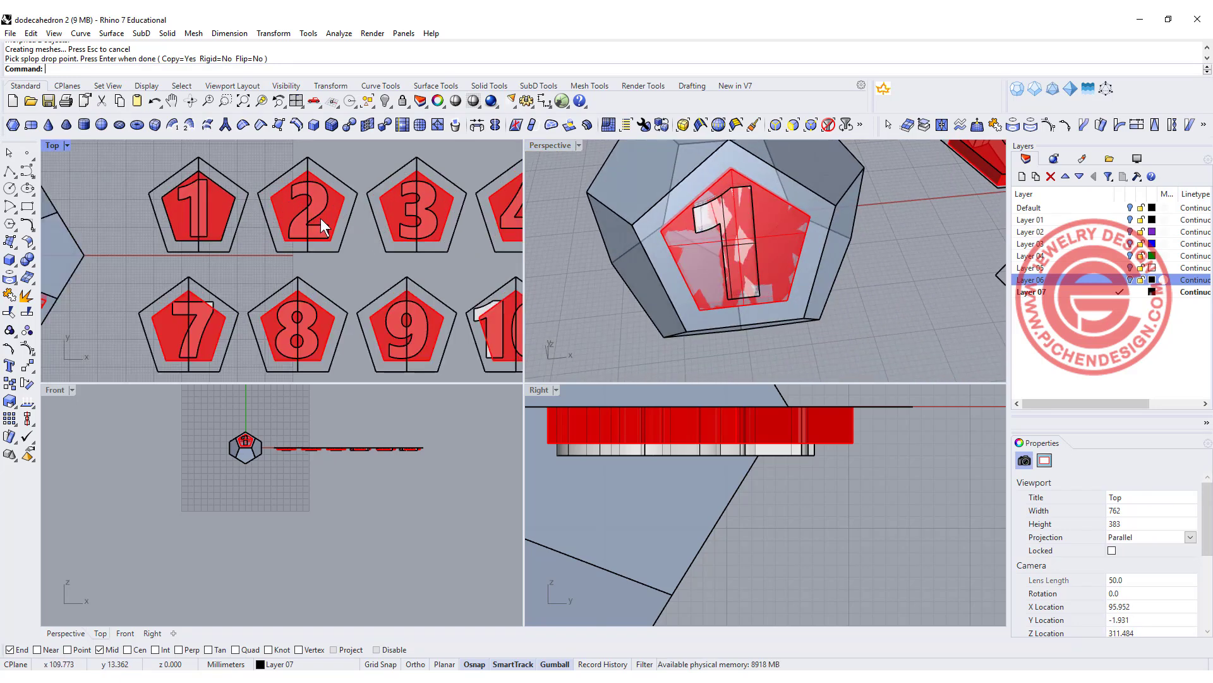
key(Escape)
click(327, 202)
shift+click(345, 192)
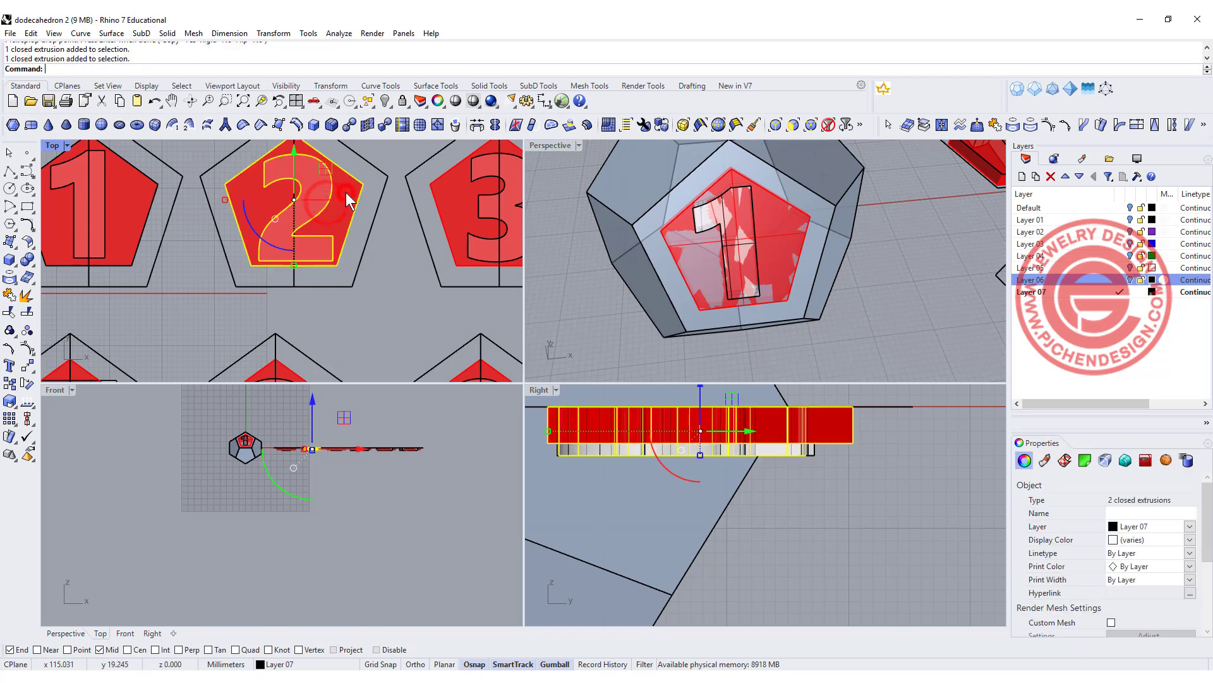
key(Return)
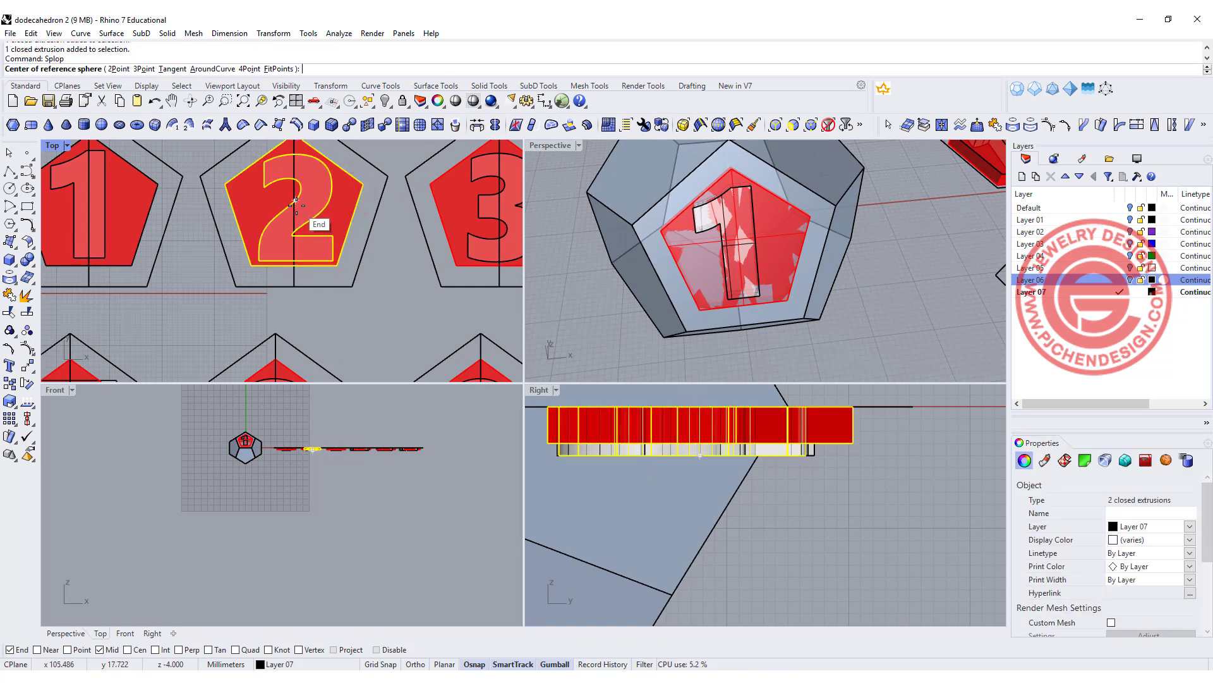
scroll(295, 206, up, 3)
click(304, 235)
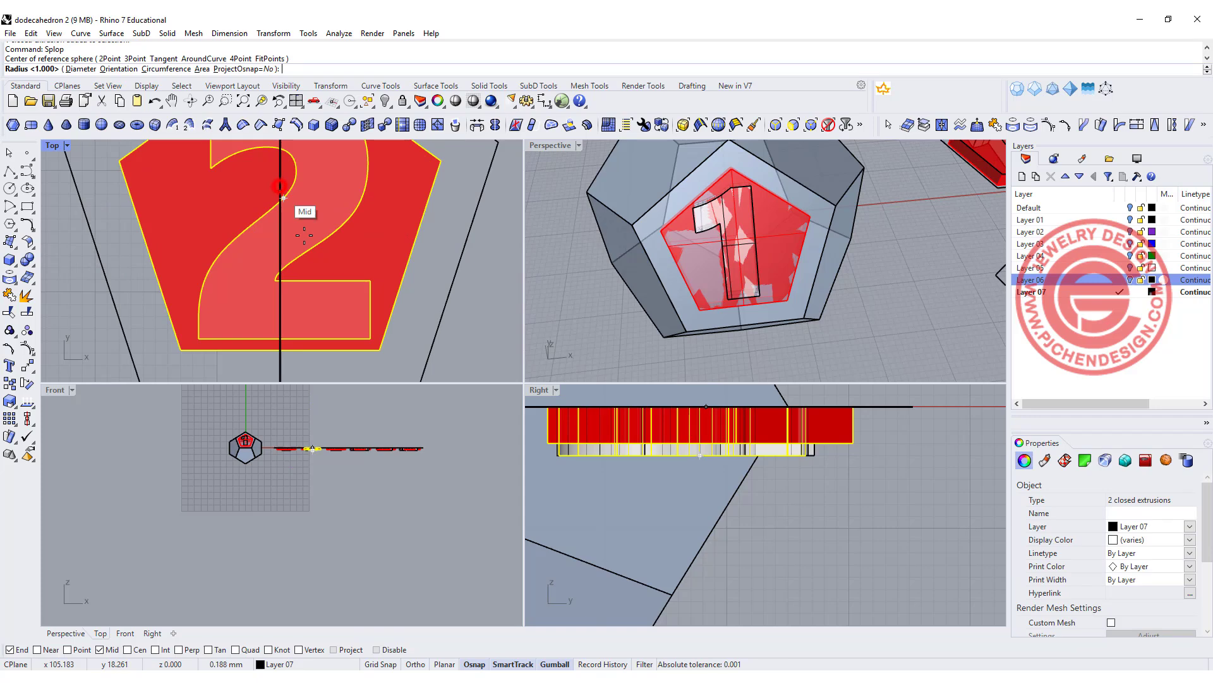
scroll(304, 235, down, 3)
click(289, 297)
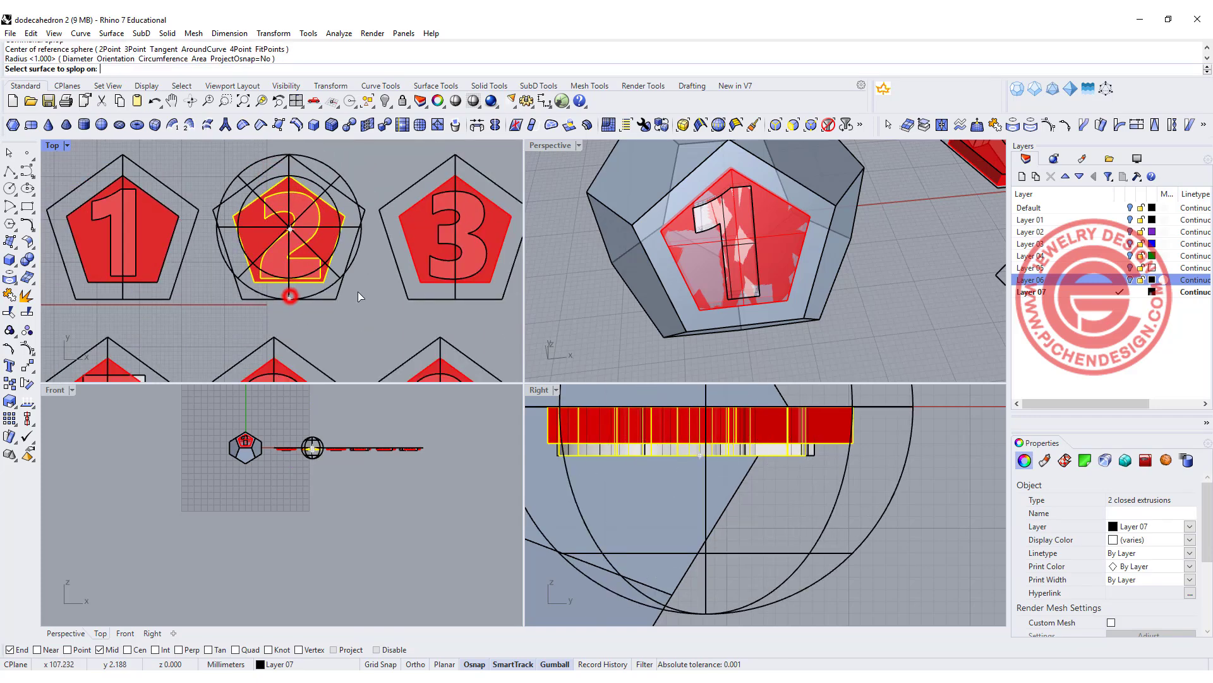
Wrap the 2 onto the front dodecahedron face, centred and oriented toward its bottom edge.
right_drag(544, 269, 813, 244)
click(812, 238)
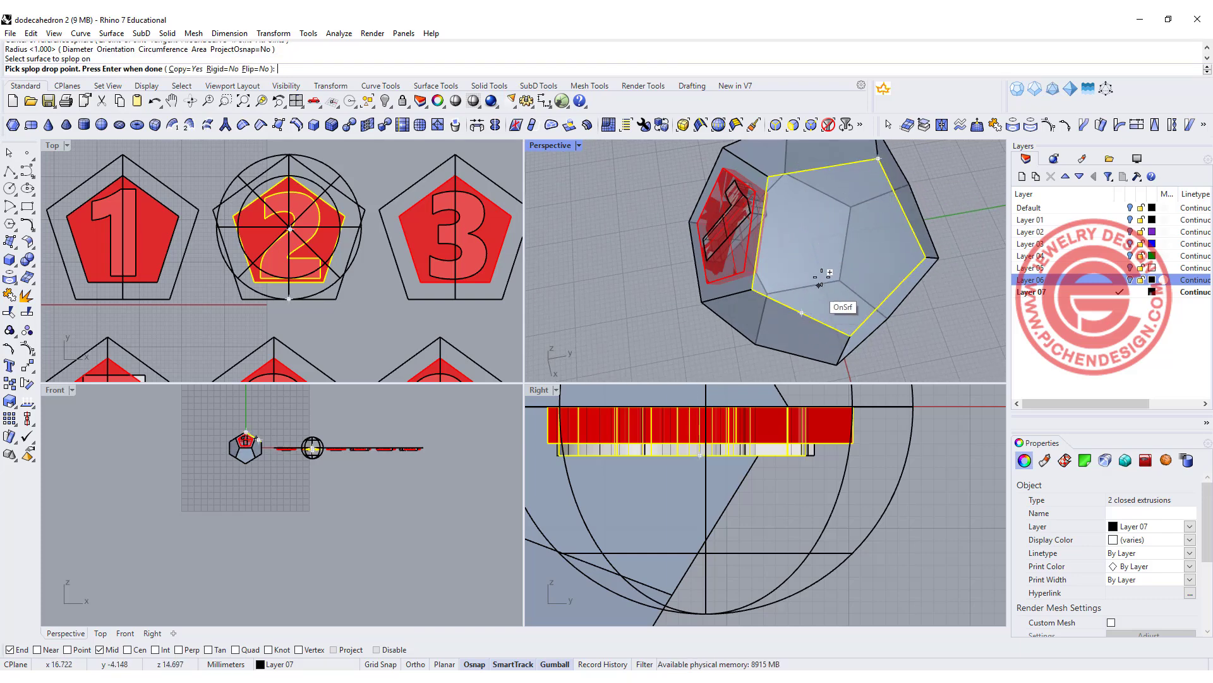
click(836, 240)
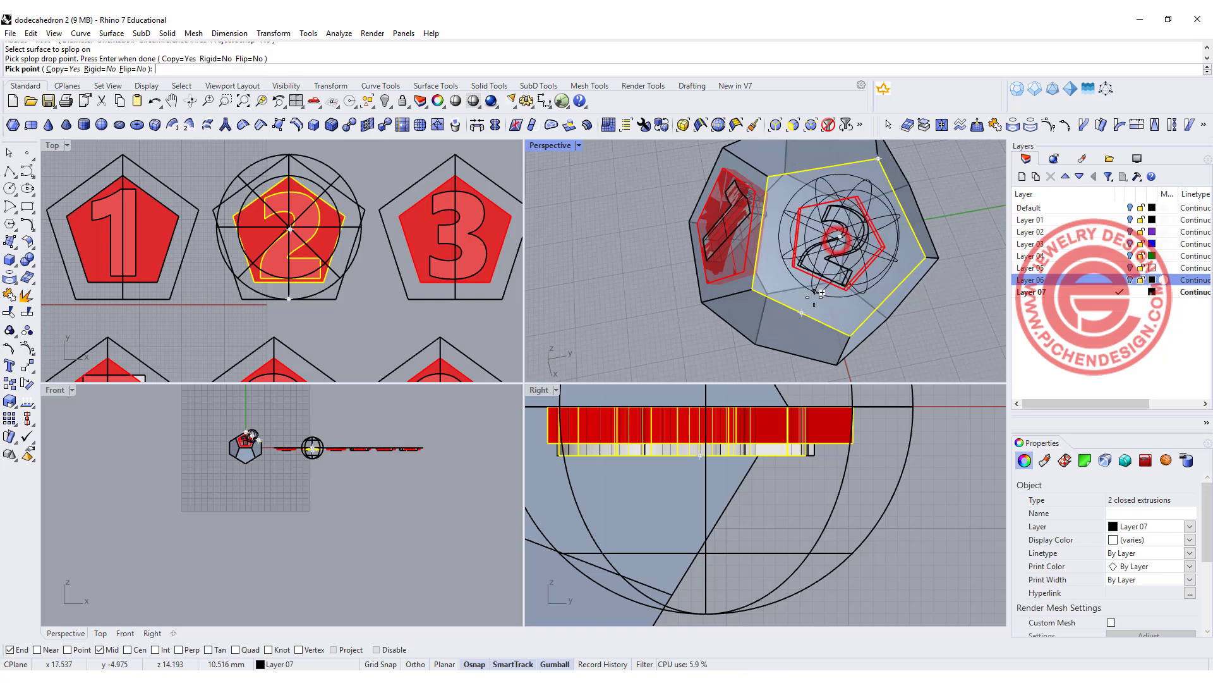
click(801, 310)
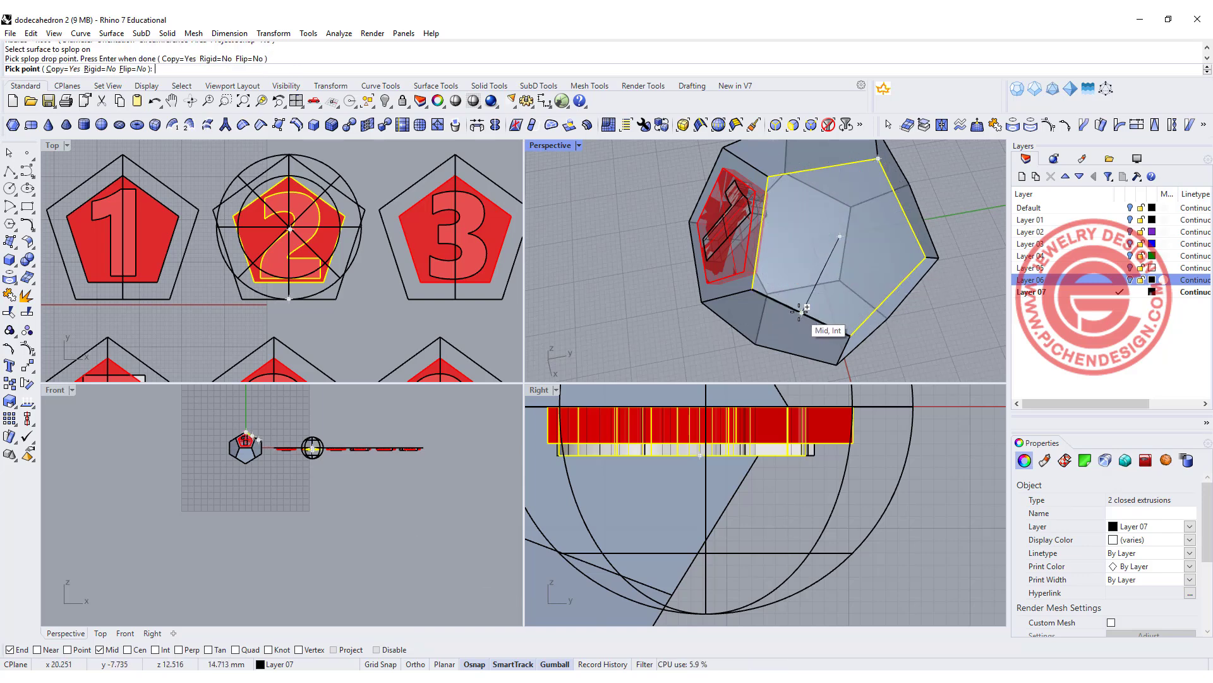
scroll(837, 240, down, 2)
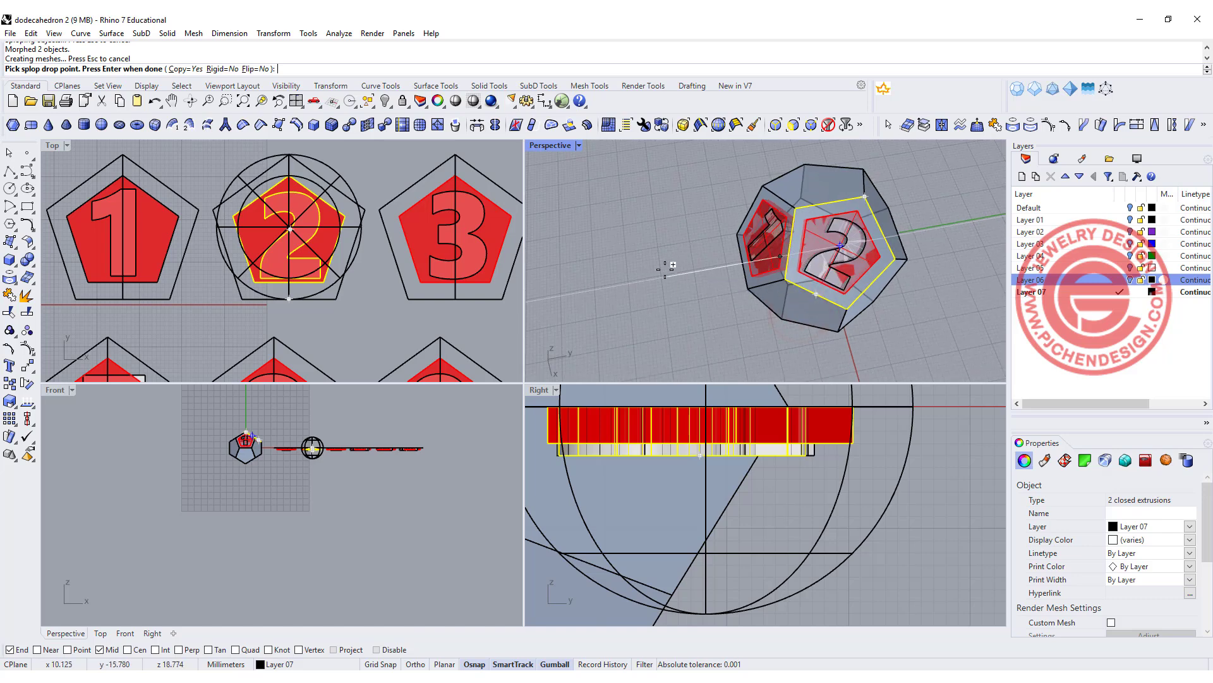
Finish the 2, then select the number 3 piece and set its Splop reference centre and radius.
key(Return)
scroll(632, 258, down, 2)
right_drag(632, 258, 787, 275)
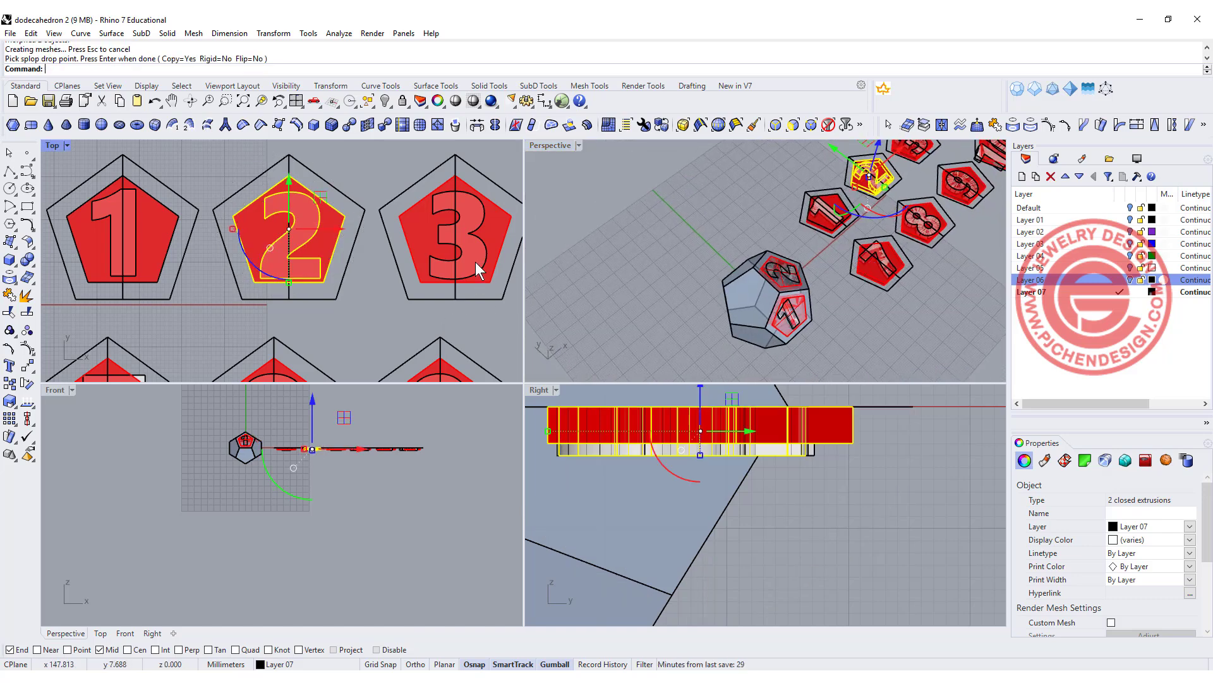
scroll(476, 261, down, 3)
scroll(379, 226, up, 4)
click(385, 224)
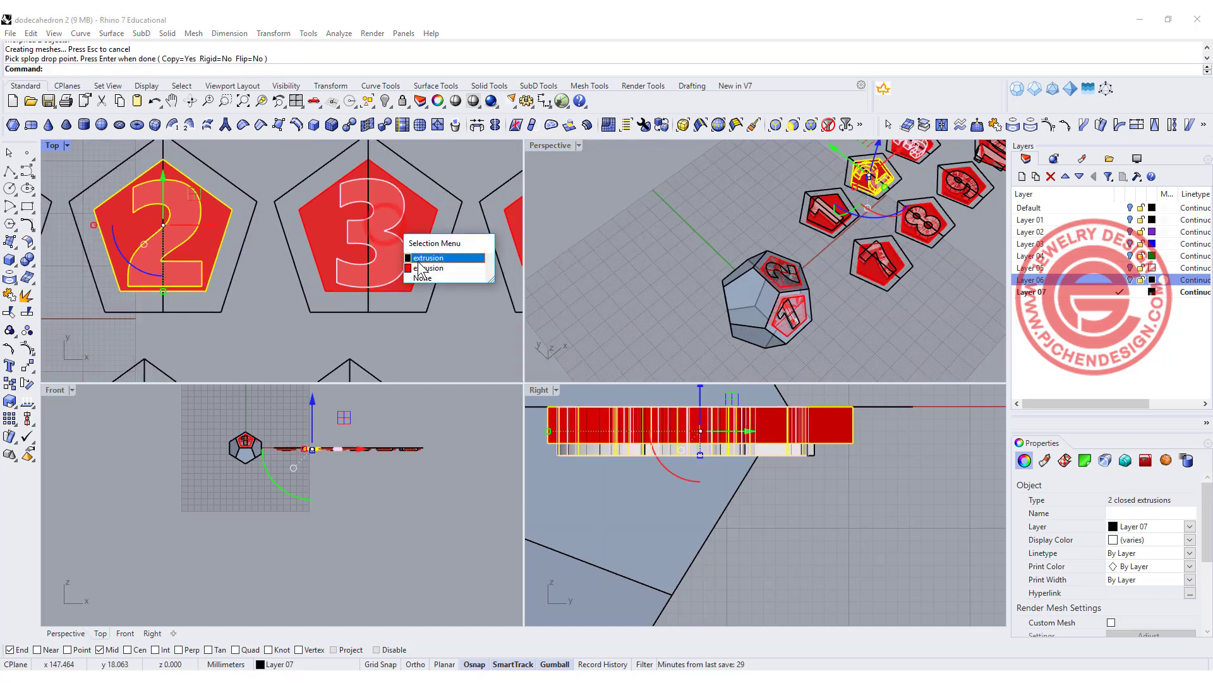
click(429, 268)
key(Return)
click(368, 223)
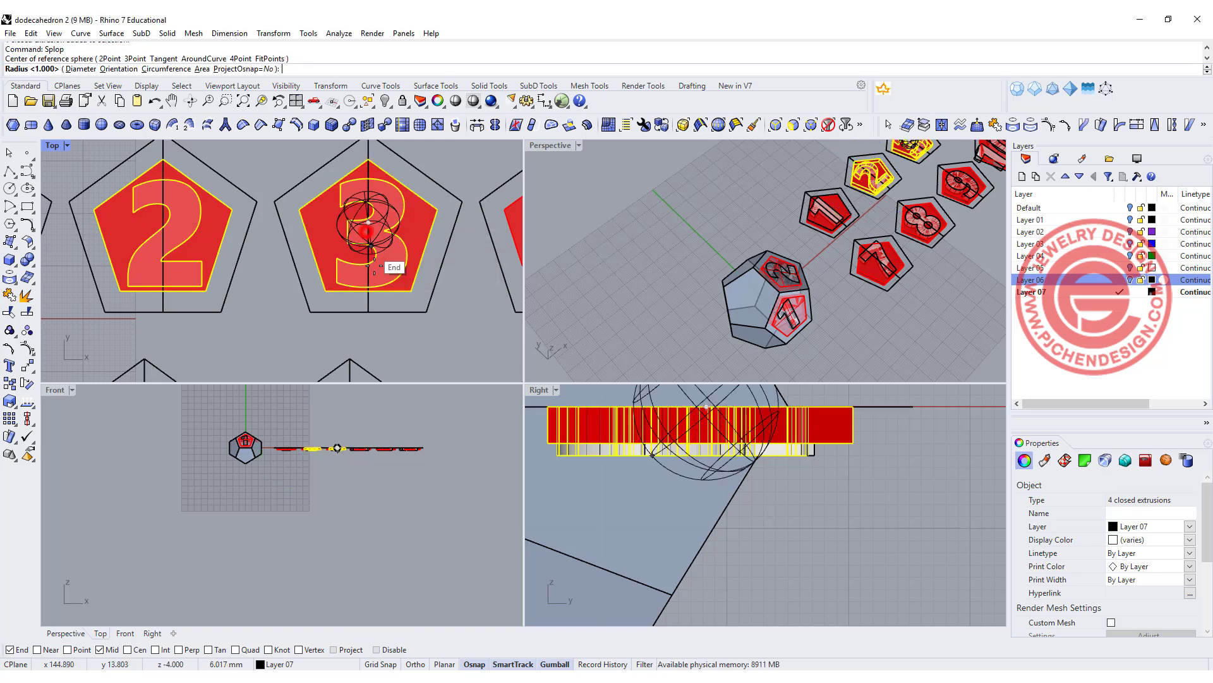
click(368, 310)
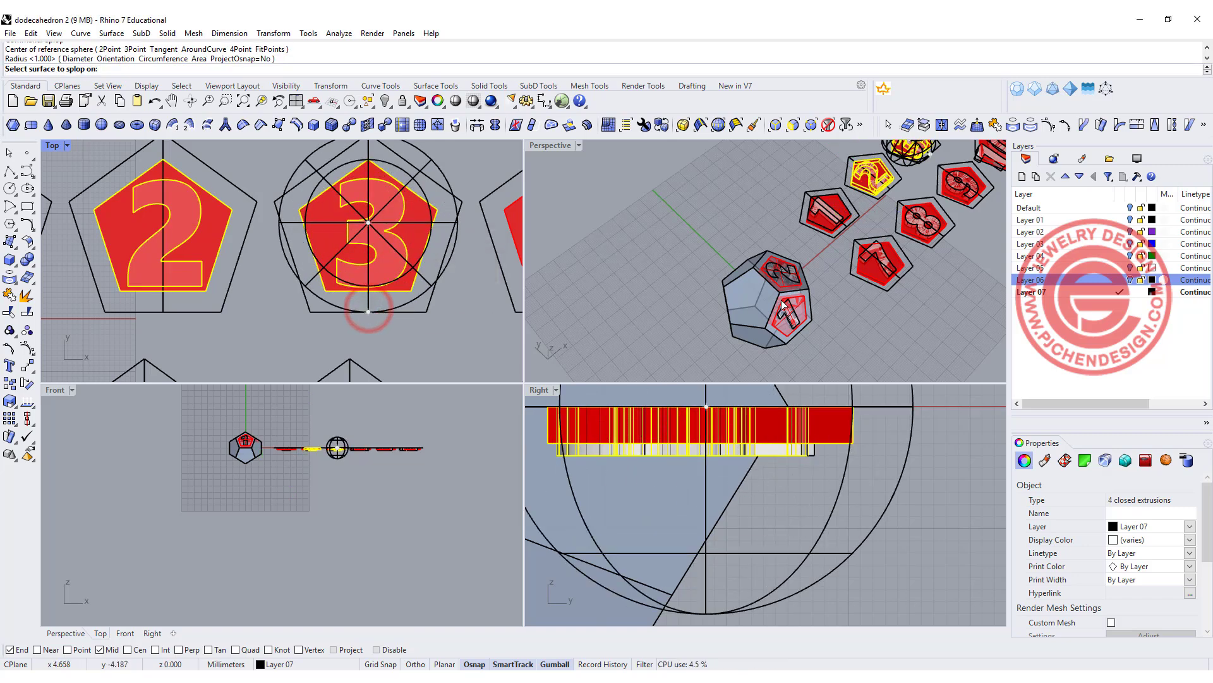
Redo the 3's reference sphere and wrap it onto another dodecahedron face.
right_drag(689, 298, 863, 275)
scroll(745, 256, up, 2)
key(Escape)
key(Return)
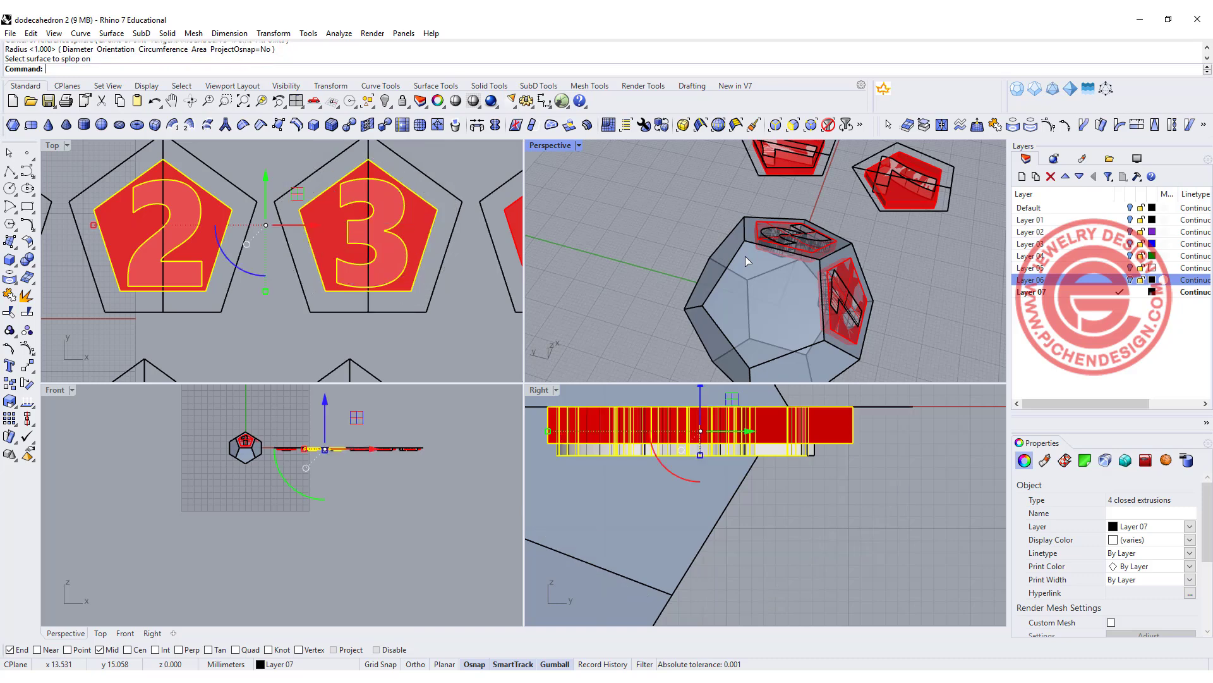
click(367, 233)
click(369, 312)
click(742, 259)
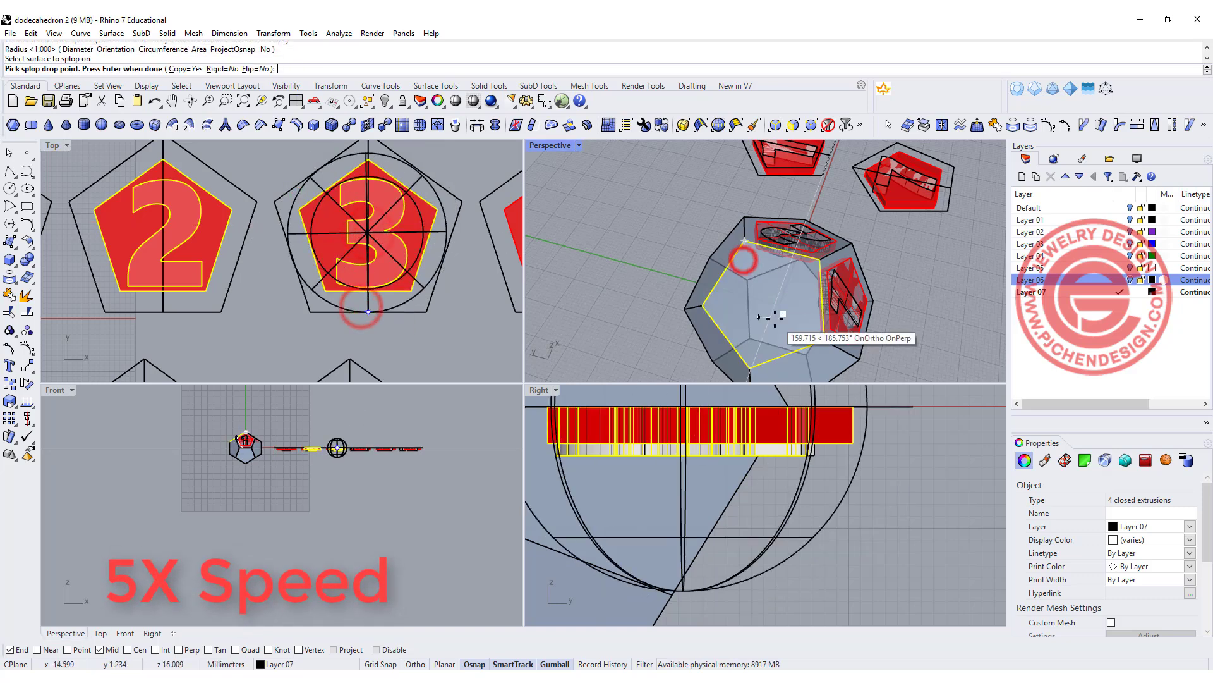
right_drag(762, 304, 725, 271)
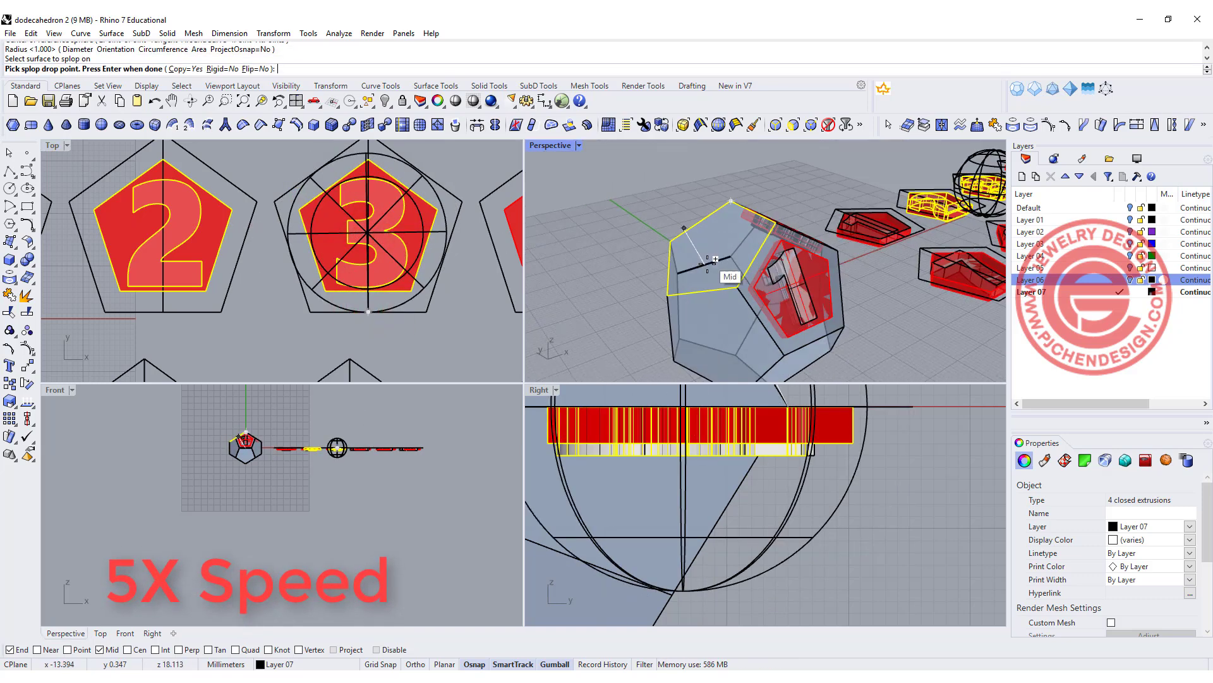
click(725, 272)
right_click(626, 291)
Splop the number 4 piece onto a further dodecahedron face.
right_click(622, 328)
scroll(636, 302, down, 2)
right_drag(442, 253, 263, 247)
click(431, 199)
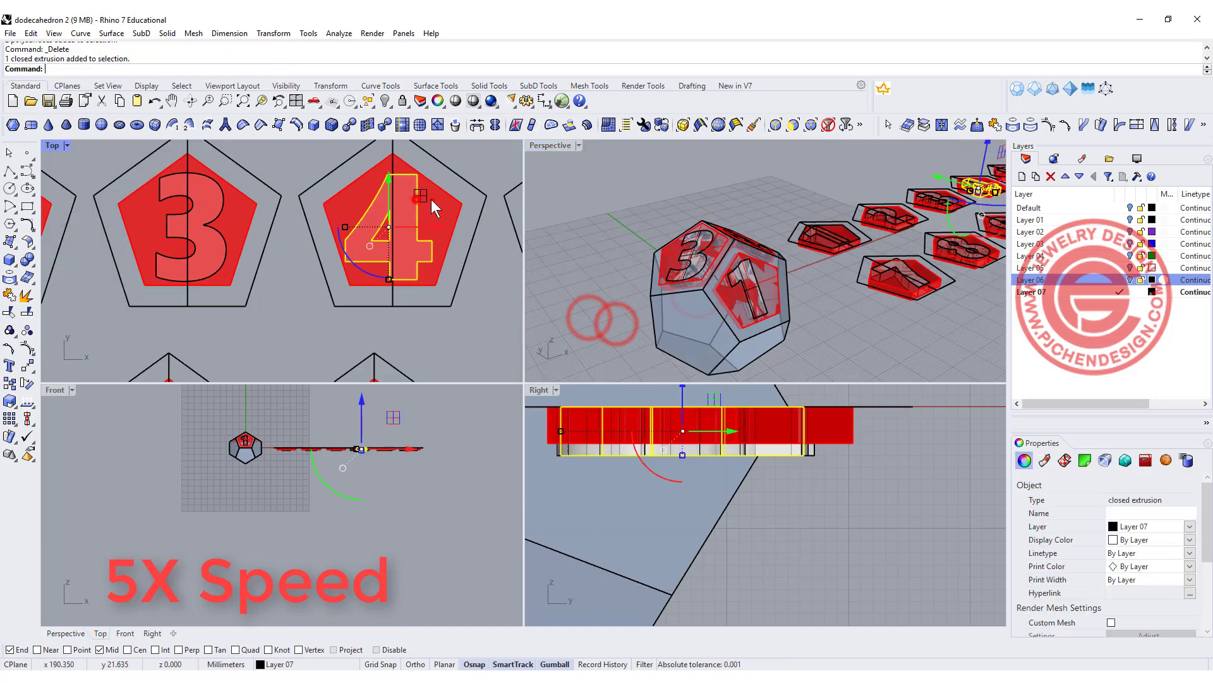
key(Return)
click(393, 216)
click(390, 306)
click(694, 282)
right_drag(689, 291, 698, 233)
click(662, 292)
right_click(661, 292)
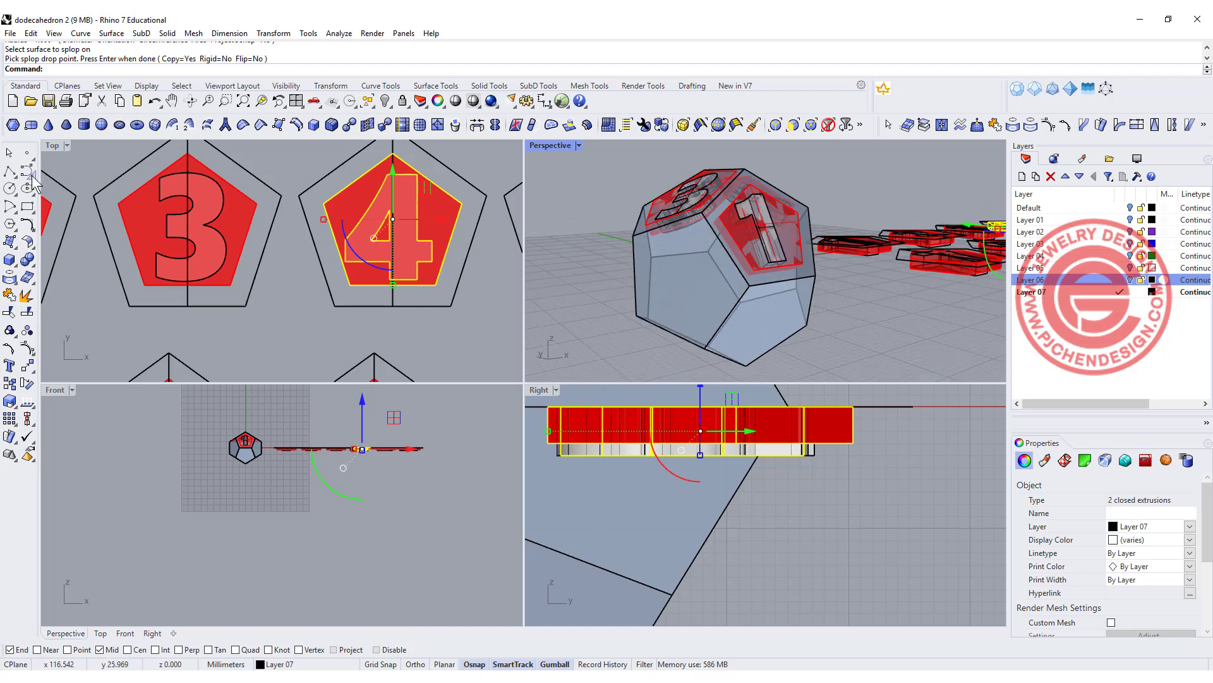
Draw a helper polyline on the die from a corner down to the lower edge.
click(9, 170)
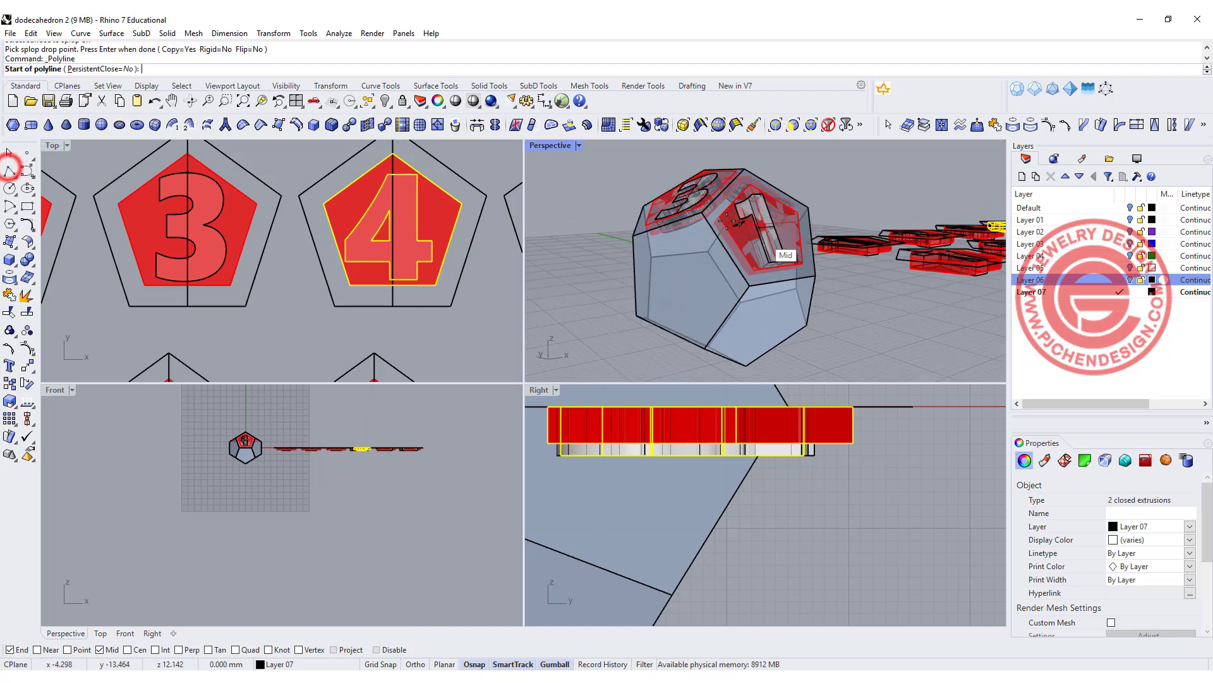
click(703, 215)
click(670, 331)
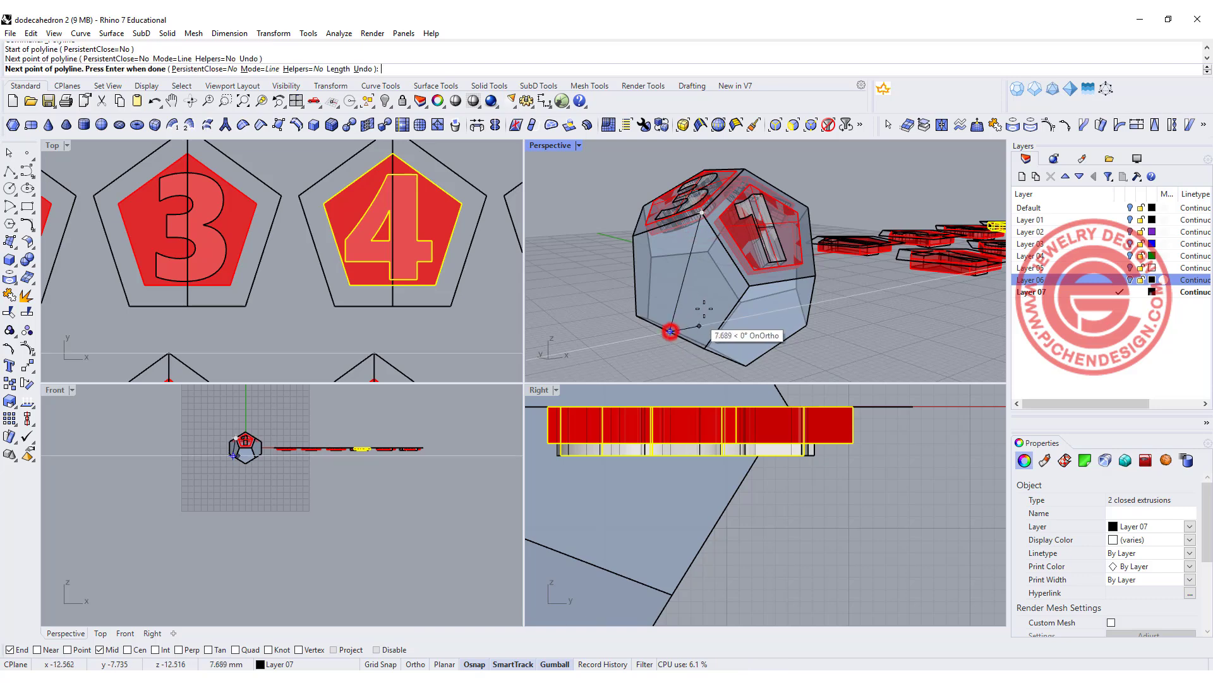
key(Return)
right_drag(705, 179, 707, 271)
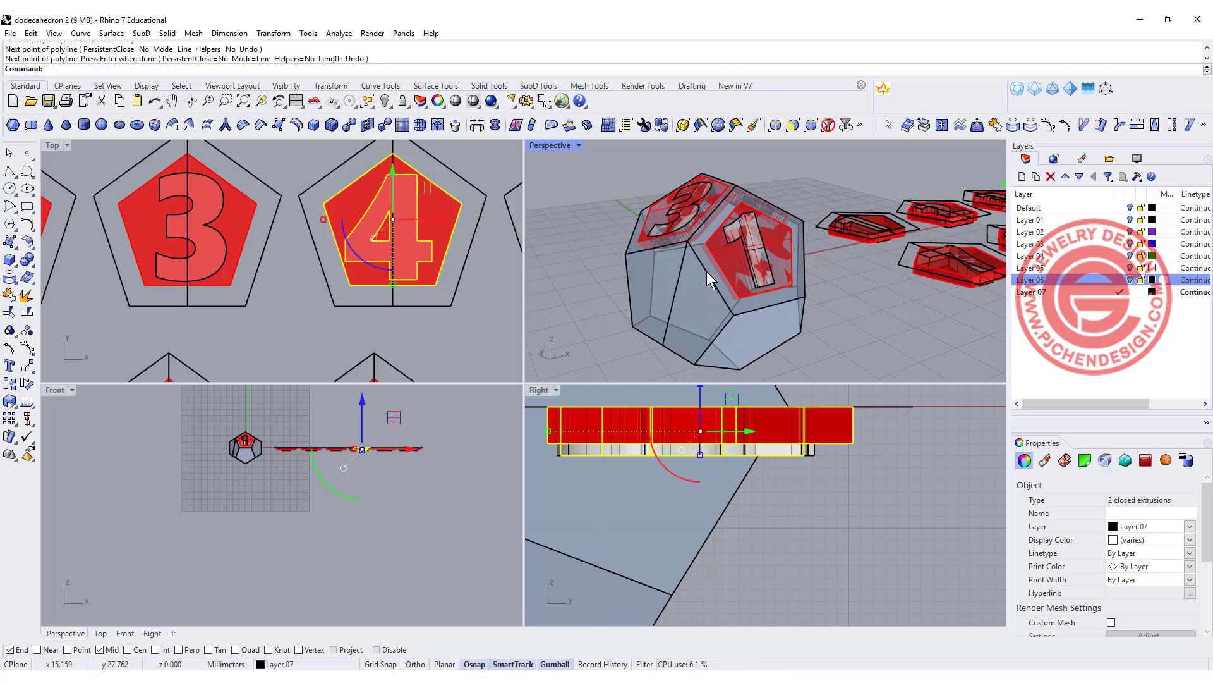
scroll(429, 222, up, 2)
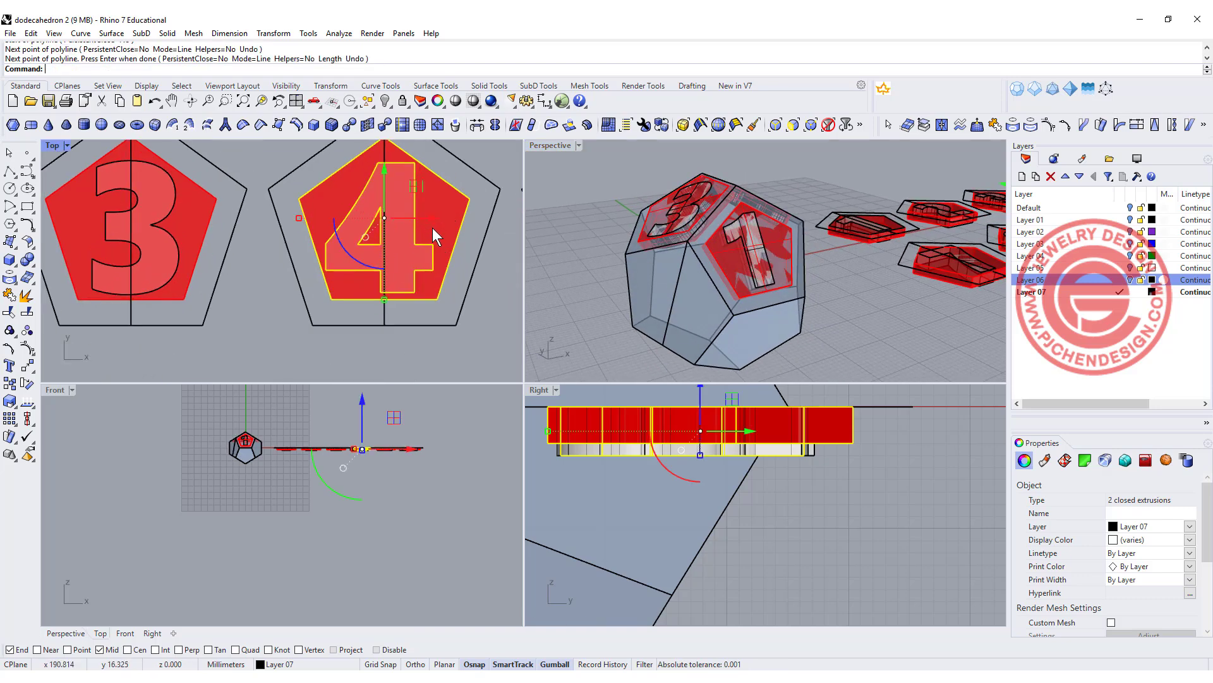
Splop the 4 pentagon onto a die face, dropping it at the face's midpoint.
text(Splop)
key(Return)
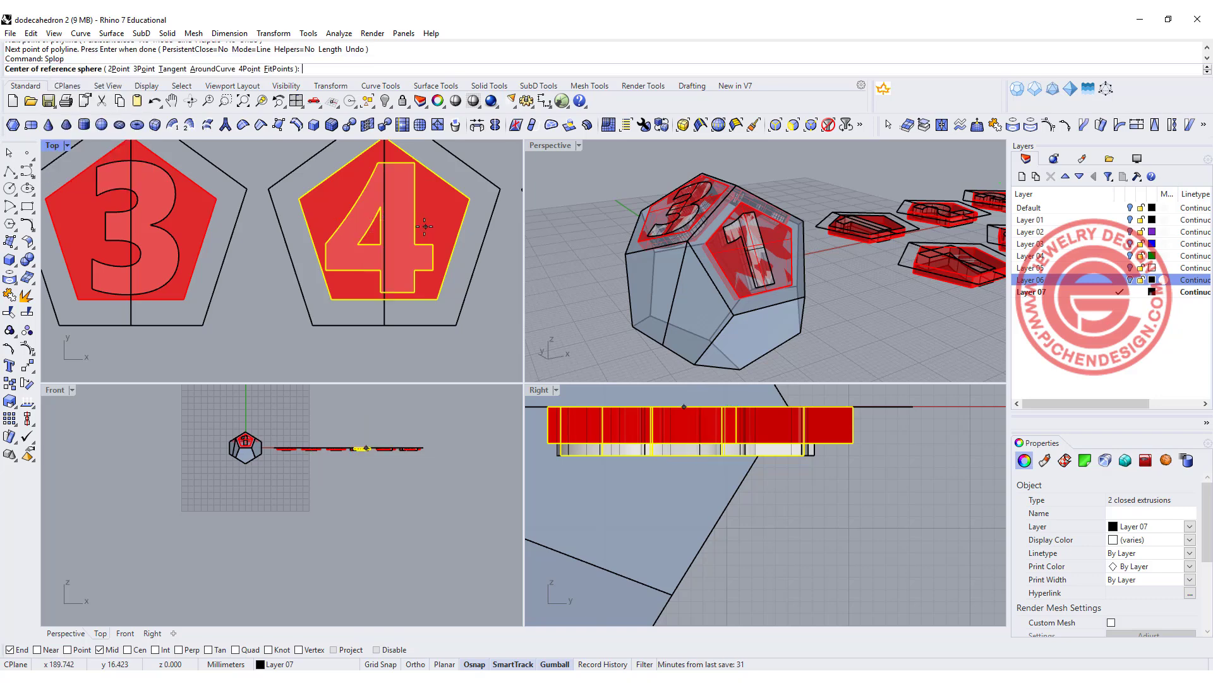
click(385, 215)
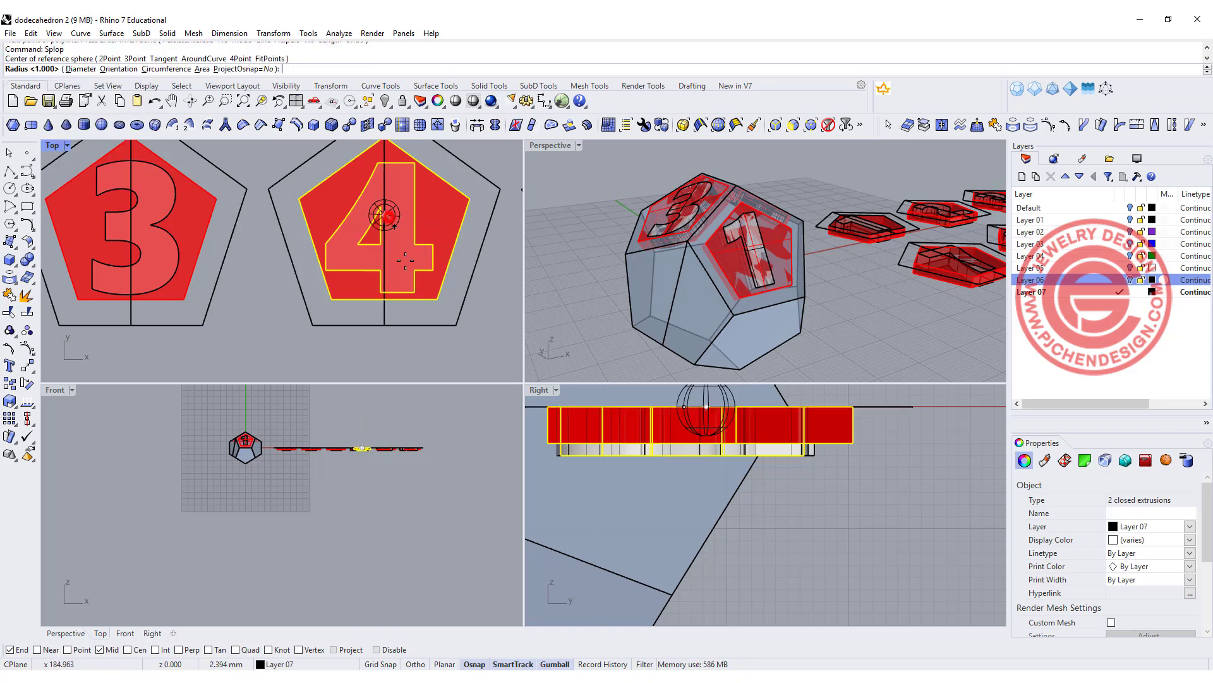
click(385, 325)
click(673, 315)
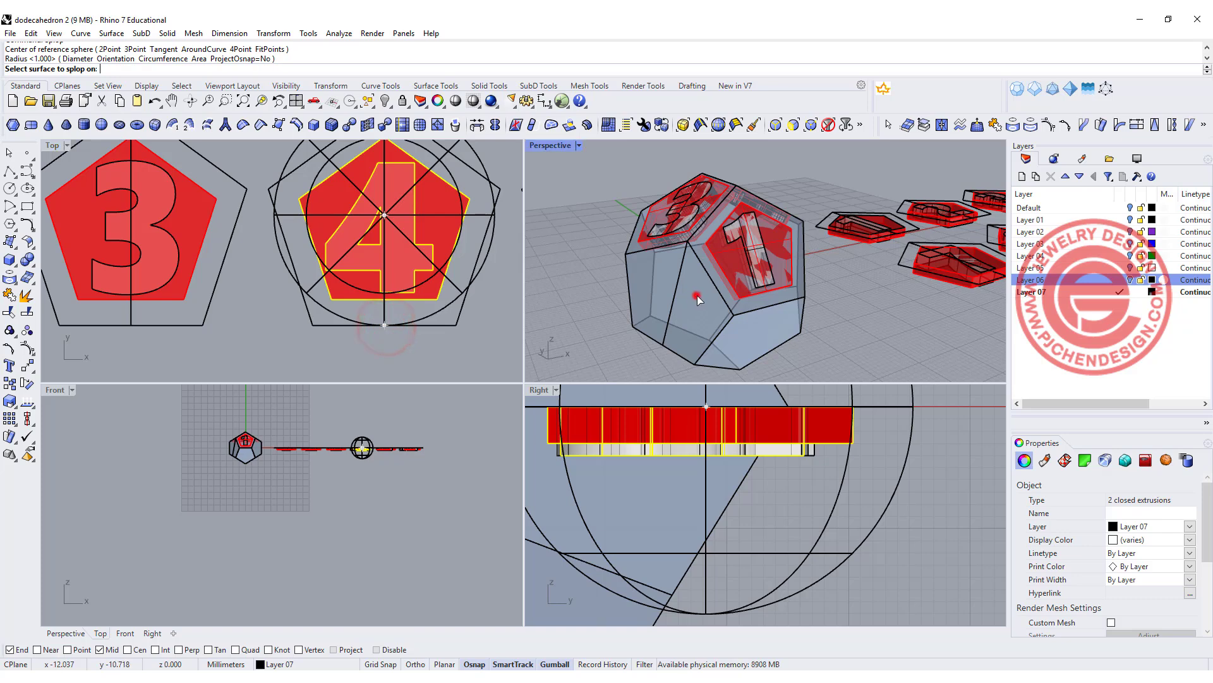
click(662, 342)
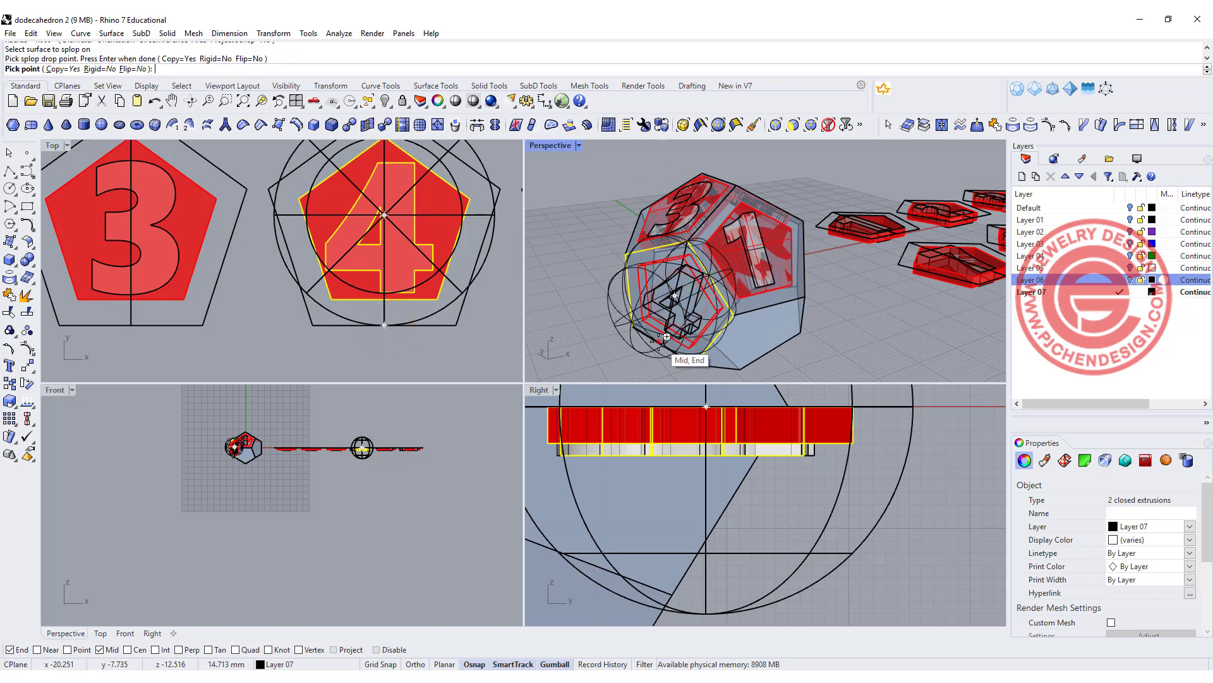
key(Return)
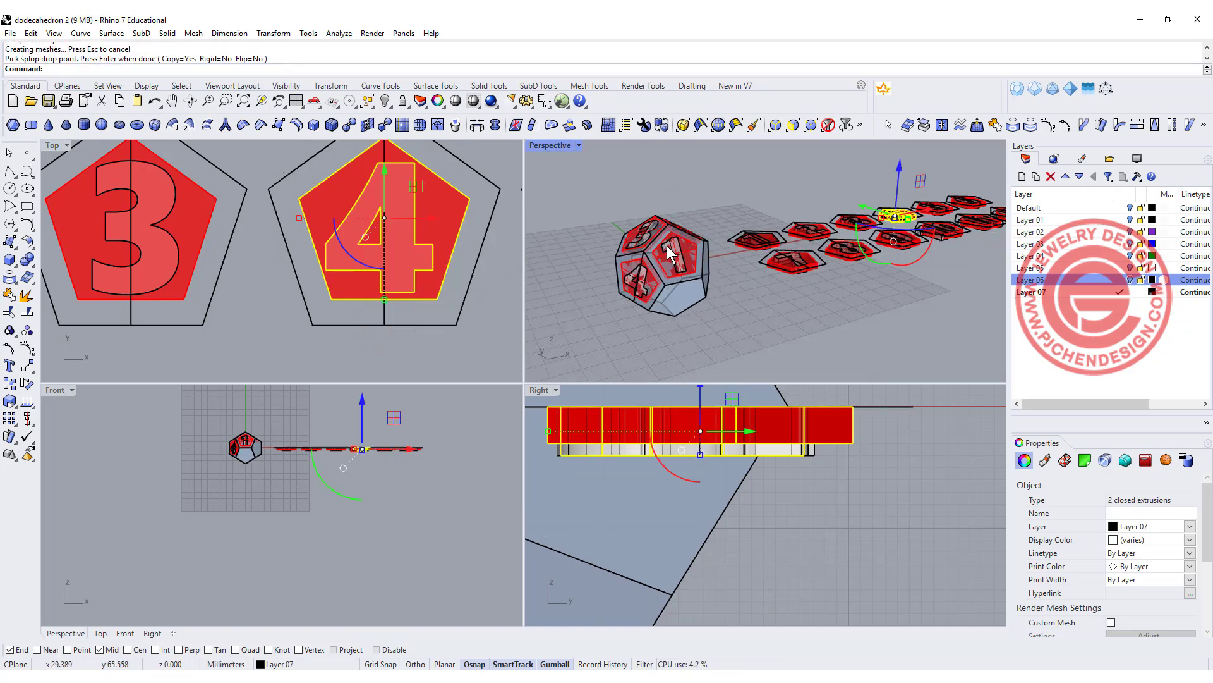
right_drag(779, 260, 664, 339)
scroll(664, 339, up, 5)
Draw another helper line on the die and start a third at a top vertex.
click(9, 171)
click(676, 235)
click(741, 318)
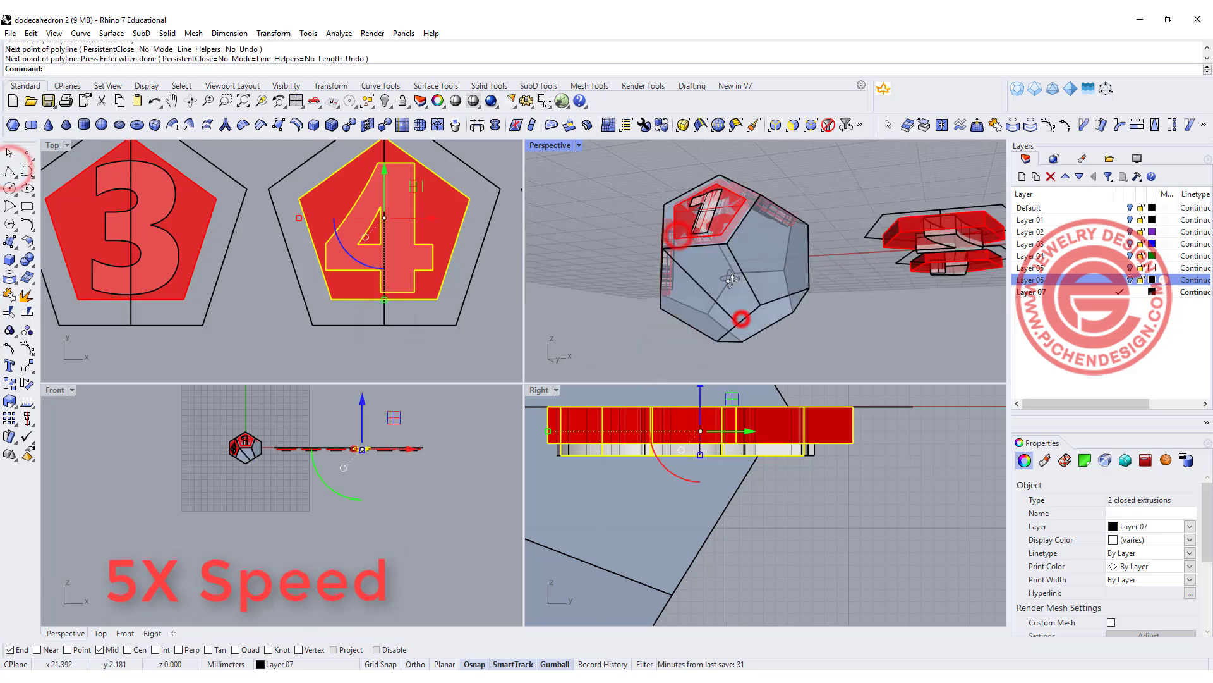
right_drag(732, 279, 779, 189)
scroll(814, 251, up, 3)
right_click(804, 310)
click(779, 190)
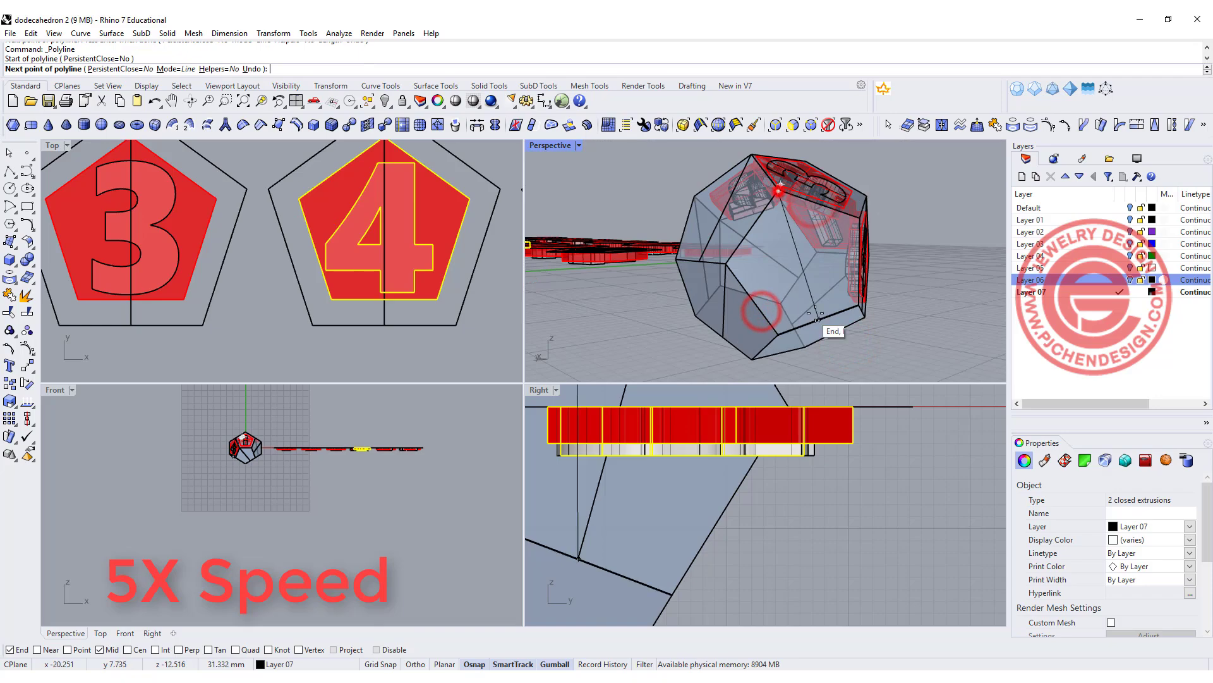
Rotate and zoom the view around the die so the row of pieces lies flat.
right_drag(818, 318, 827, 189)
scroll(827, 190, up, 5)
scroll(831, 158, down, 6)
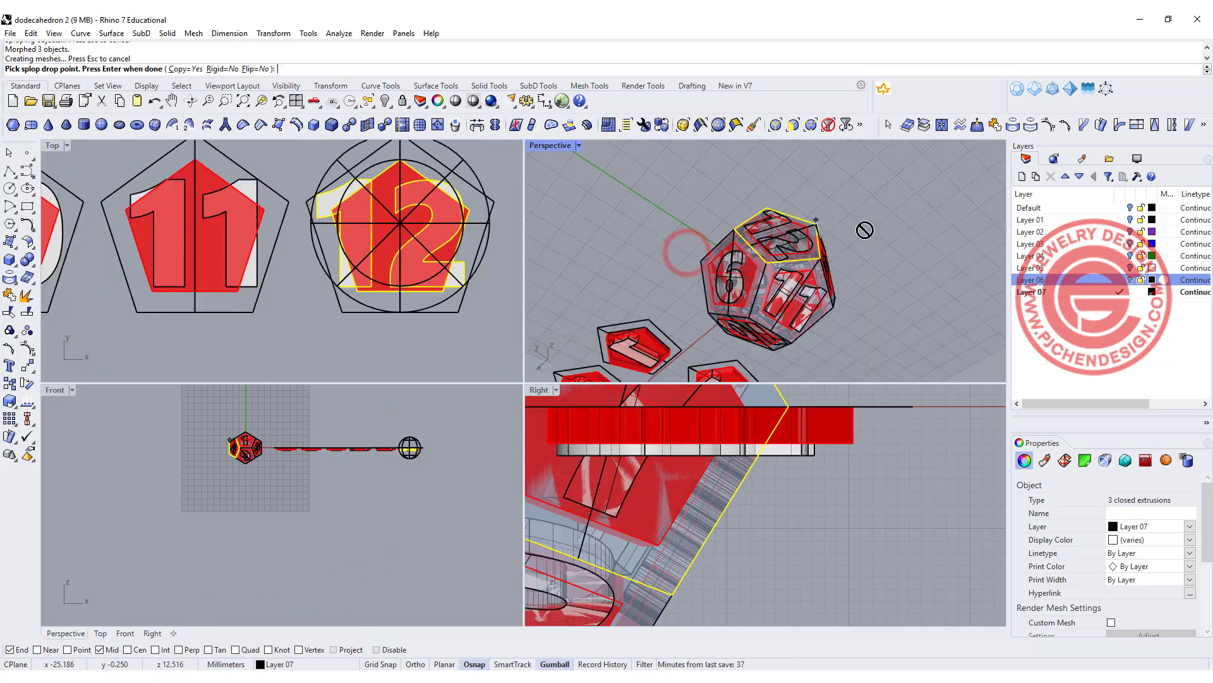
scroll(767, 225, down, 3)
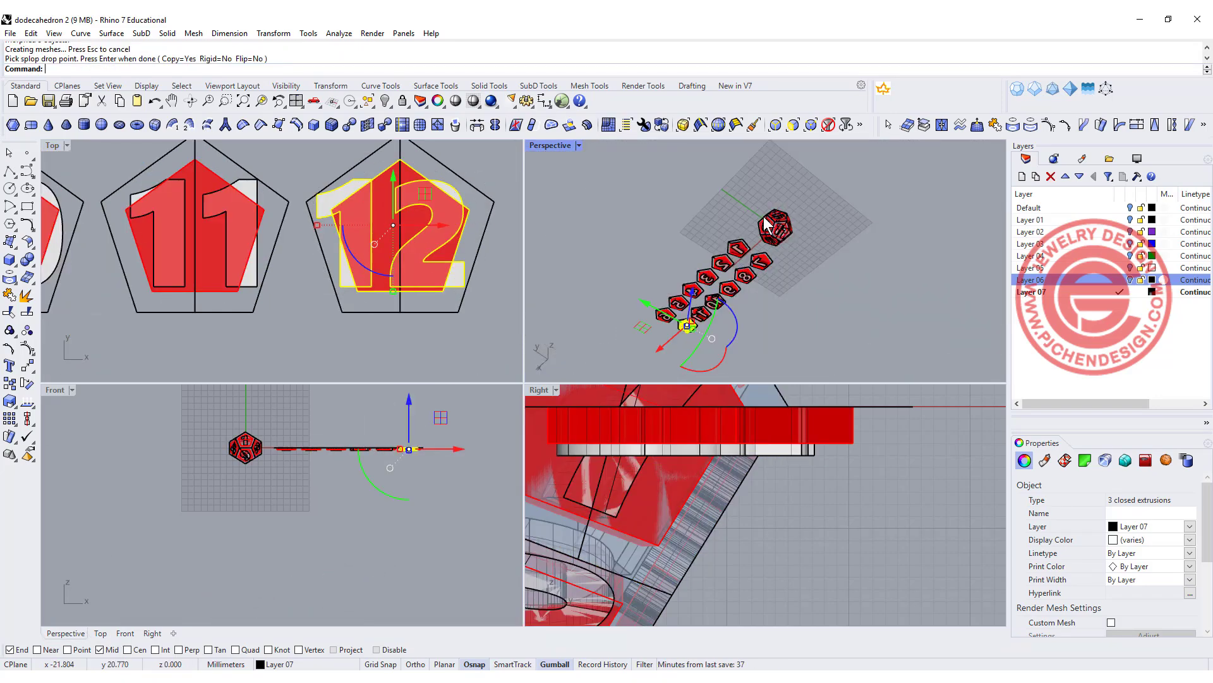
right_drag(767, 224, 727, 285)
scroll(320, 237, down, 3)
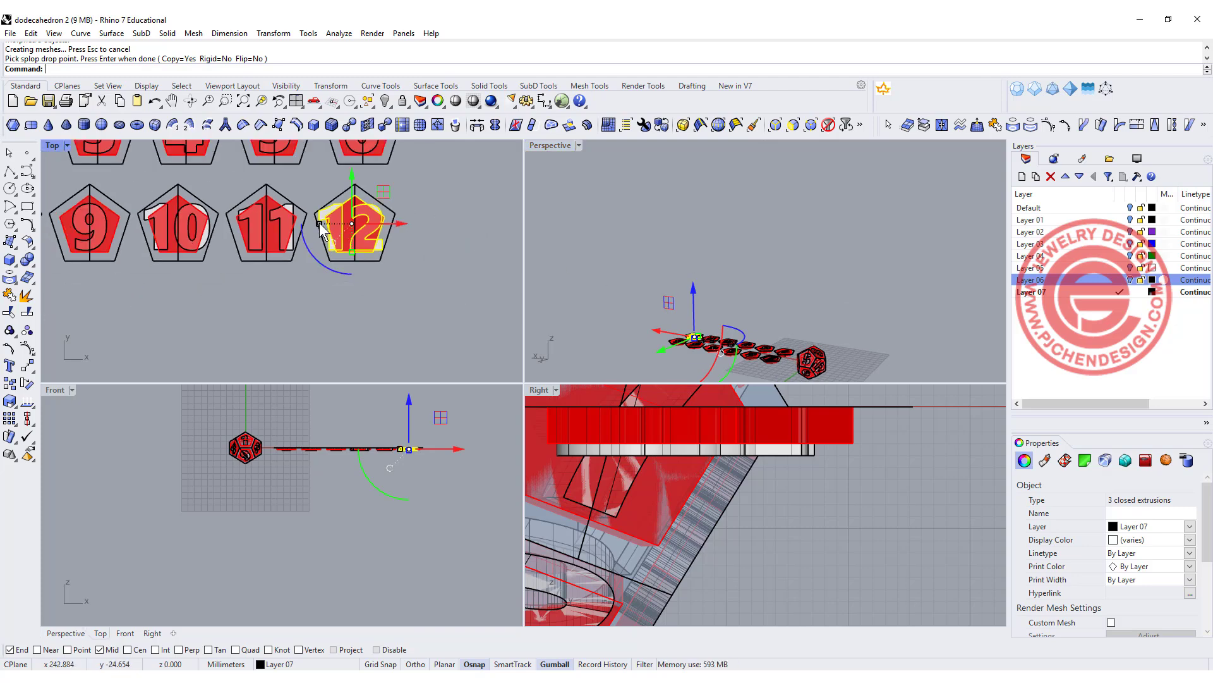
scroll(271, 221, down, 3)
scroll(278, 244, up, 6)
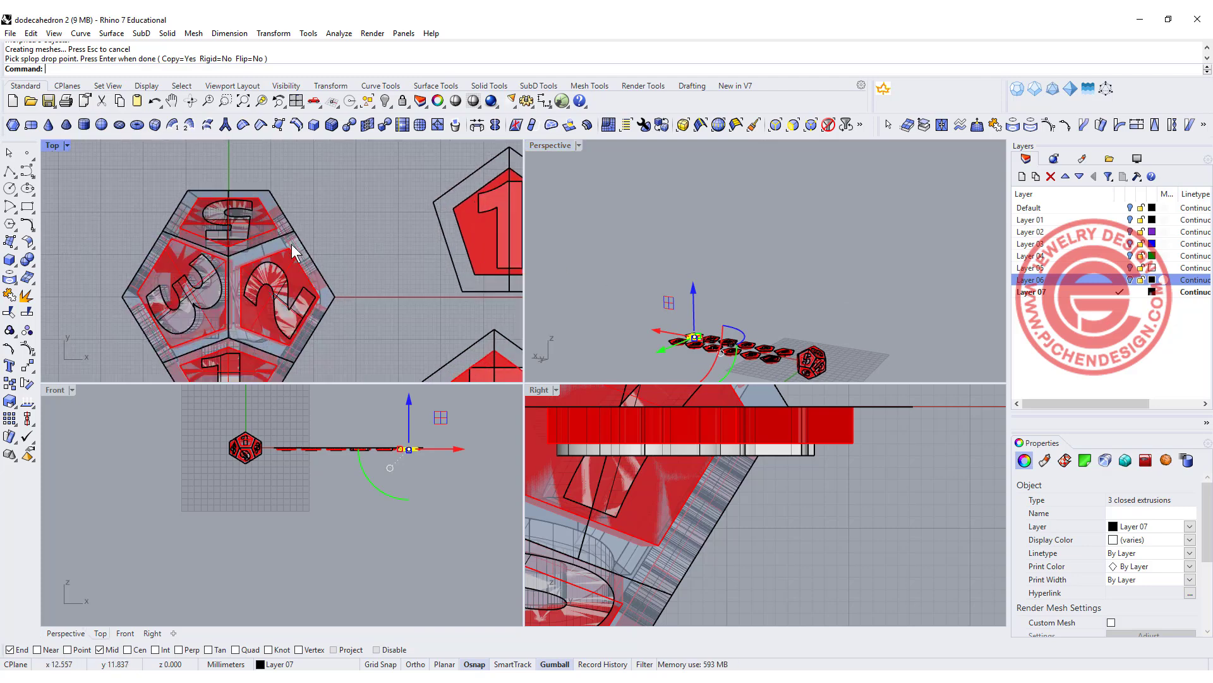
scroll(292, 252, down, 3)
scroll(119, 164, up, 2)
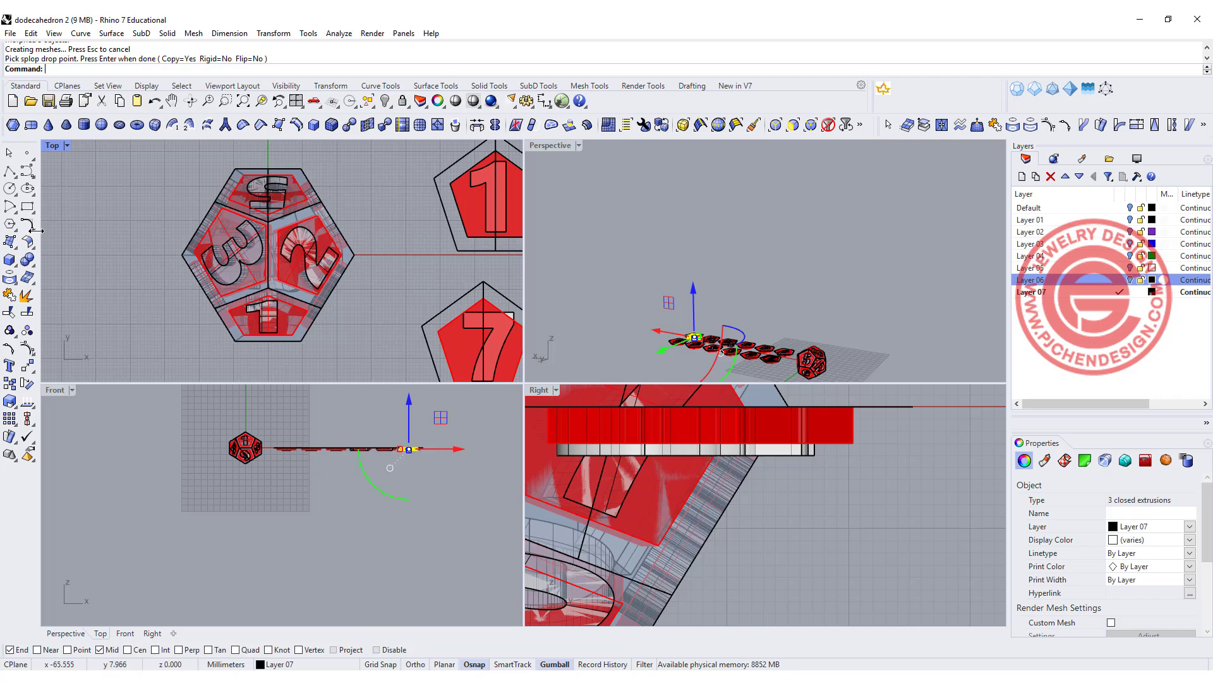
click(31, 261)
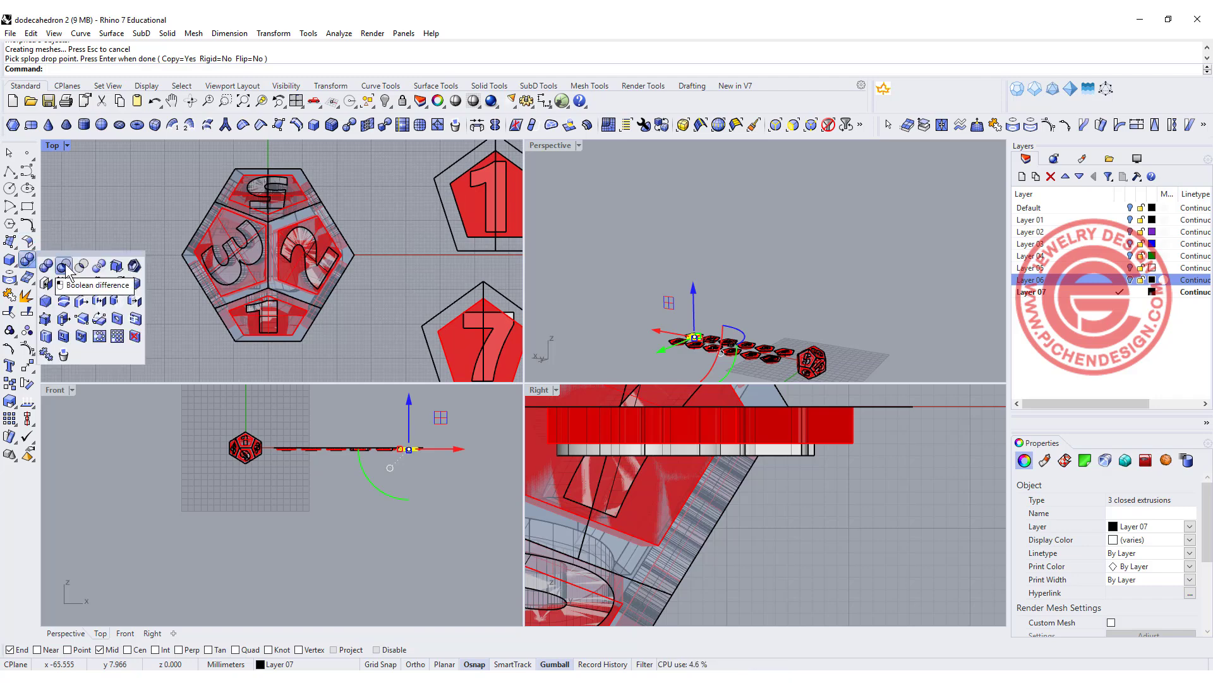
click(65, 266)
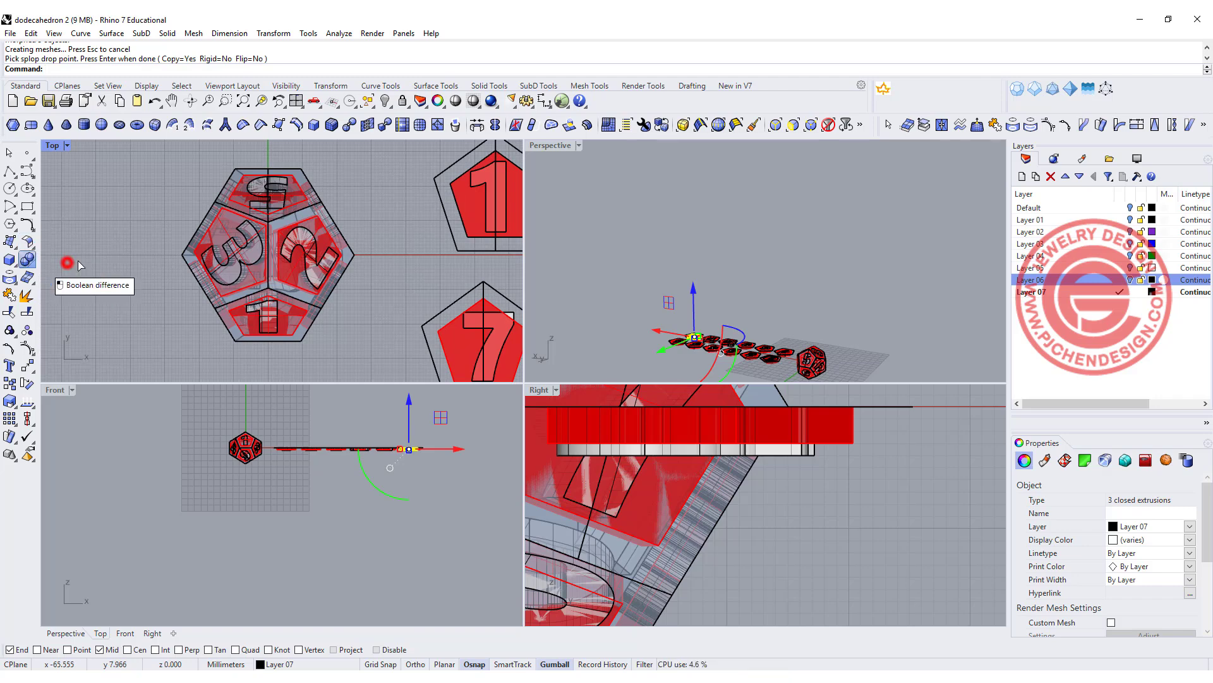
scroll(290, 163, up, 1)
click(292, 178)
key(Return)
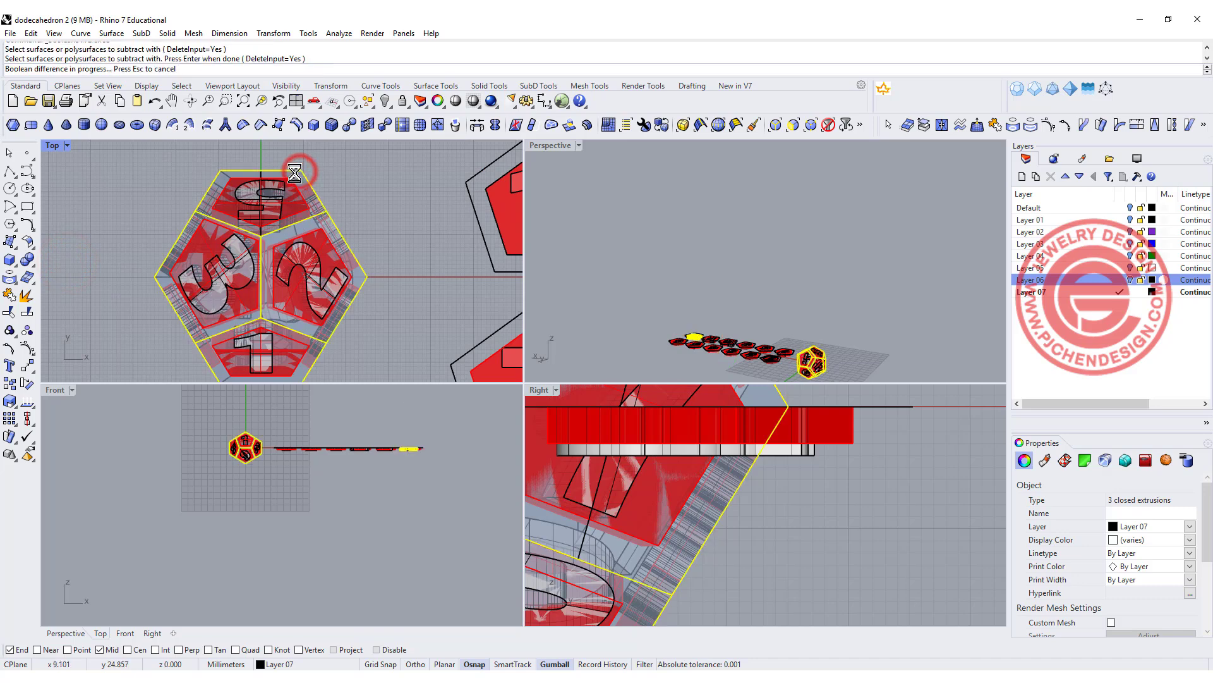
click(80, 229)
click(29, 260)
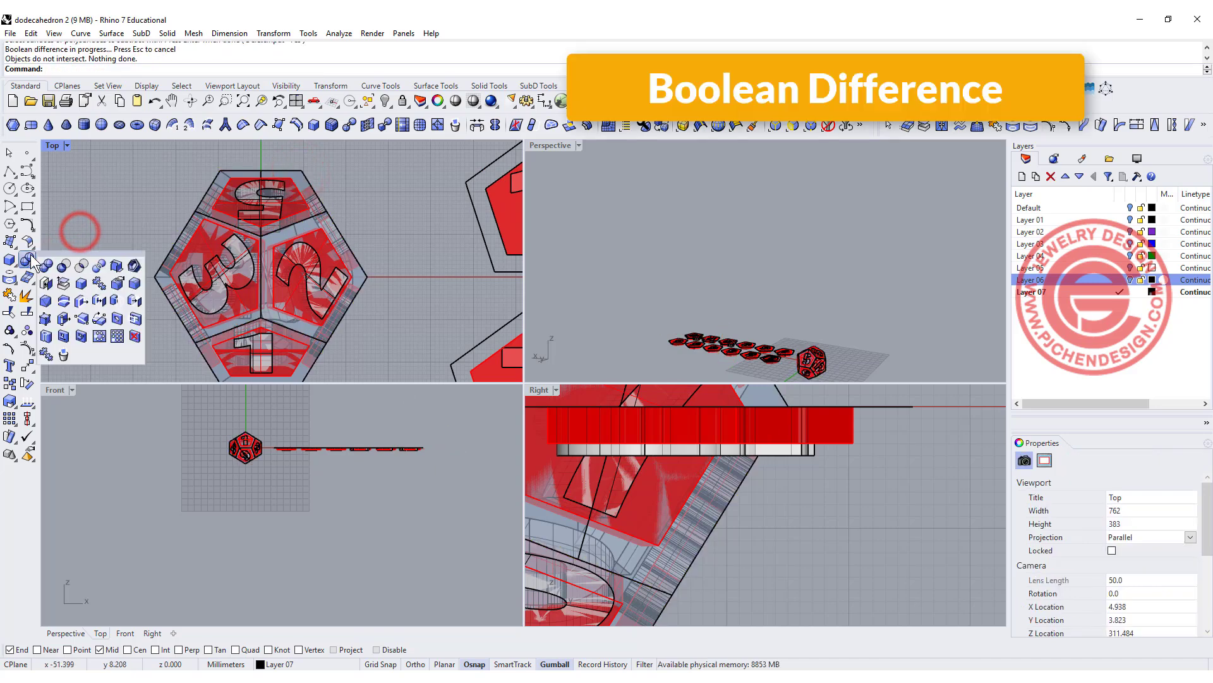
click(61, 262)
click(302, 177)
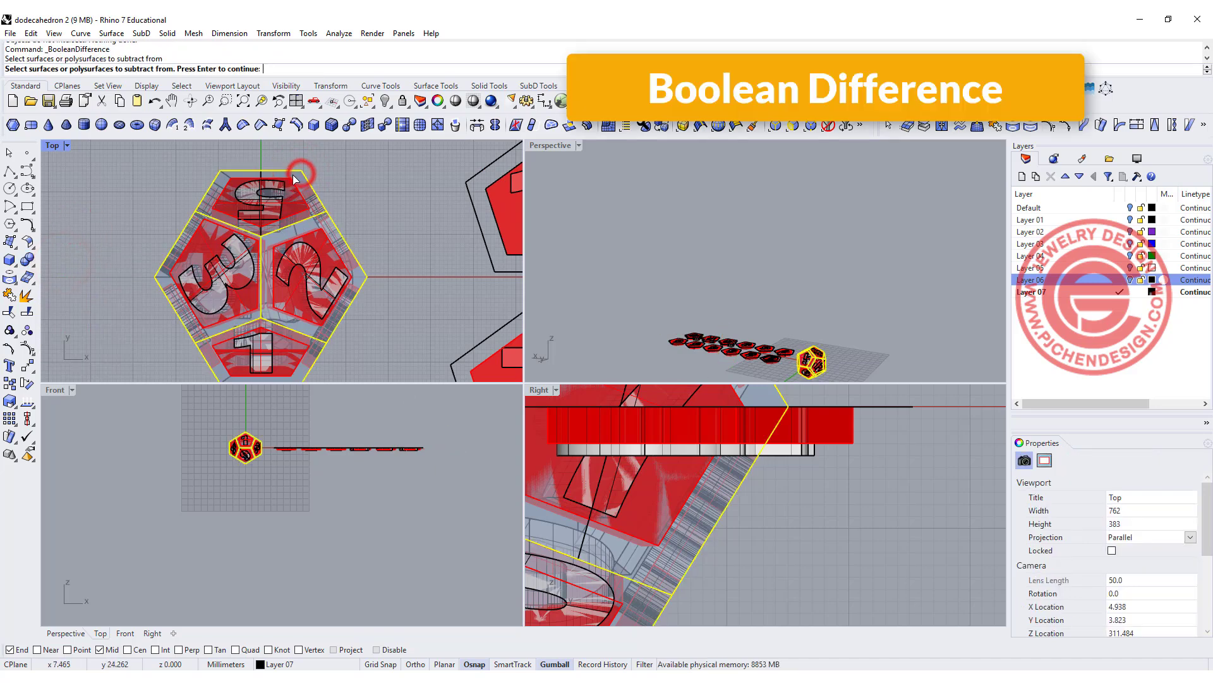
key(Return)
click(293, 184)
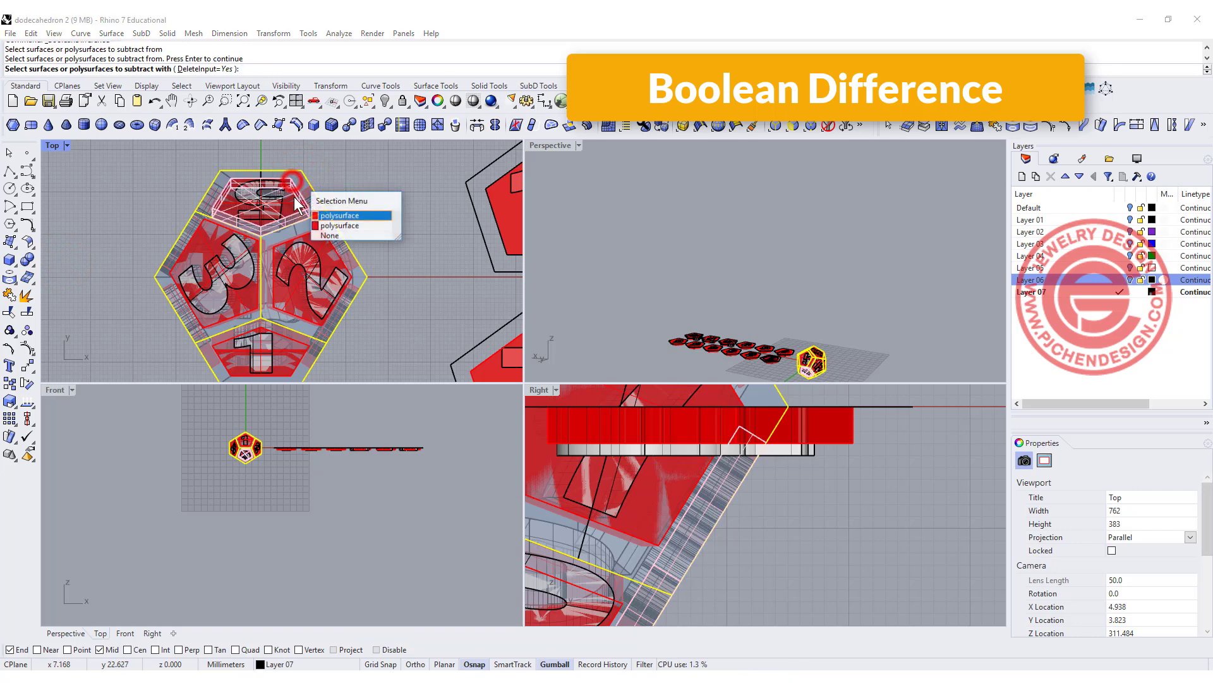
click(346, 216)
click(317, 238)
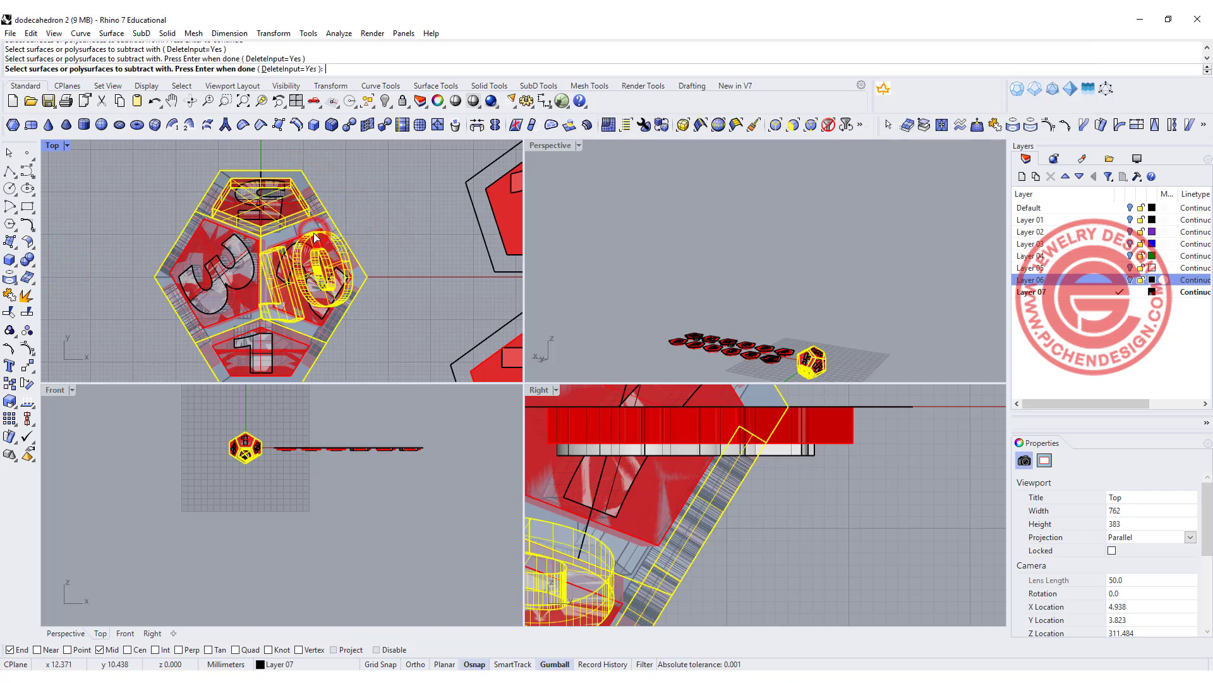
click(317, 238)
scroll(316, 238, up, 2)
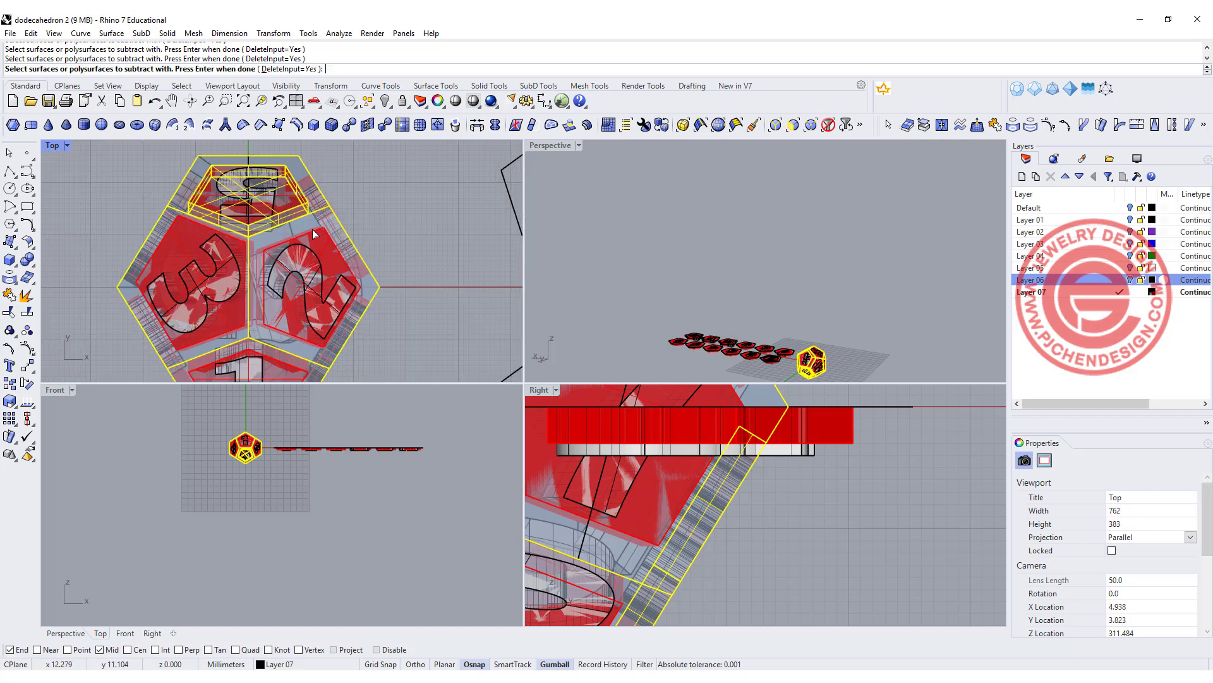
click(314, 235)
click(350, 263)
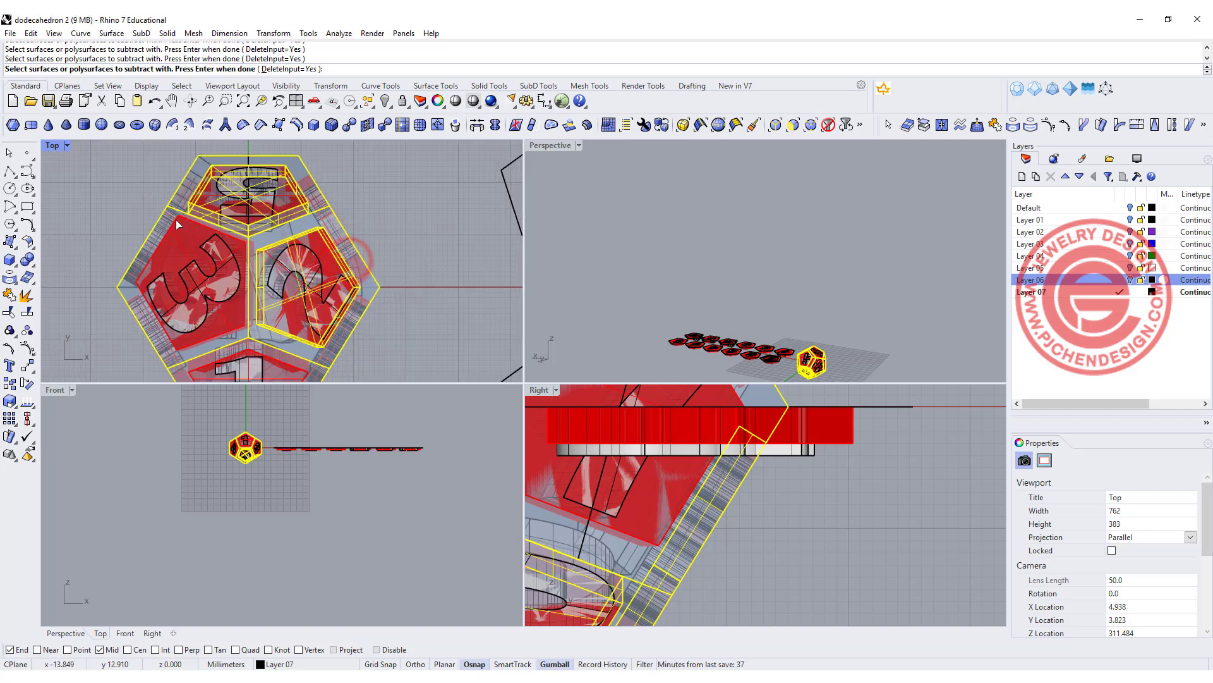
click(177, 220)
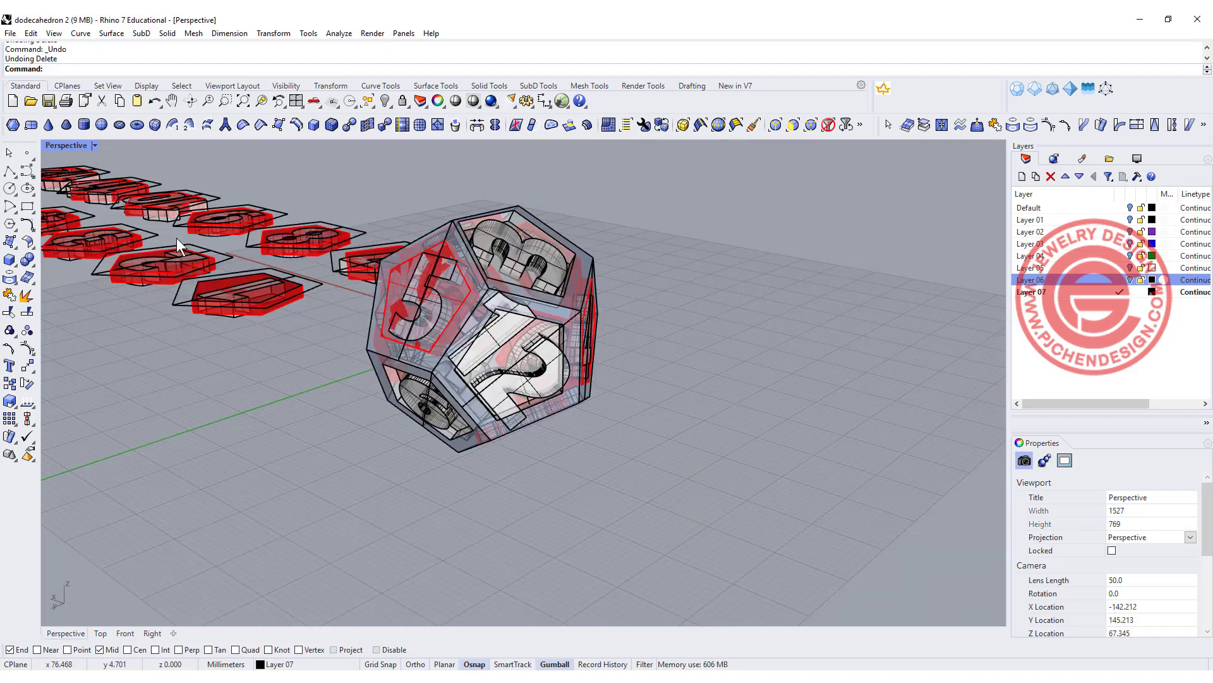
Boolean-difference the 5, 4 and right-side face pieces out of the dodecahedron.
click(30, 263)
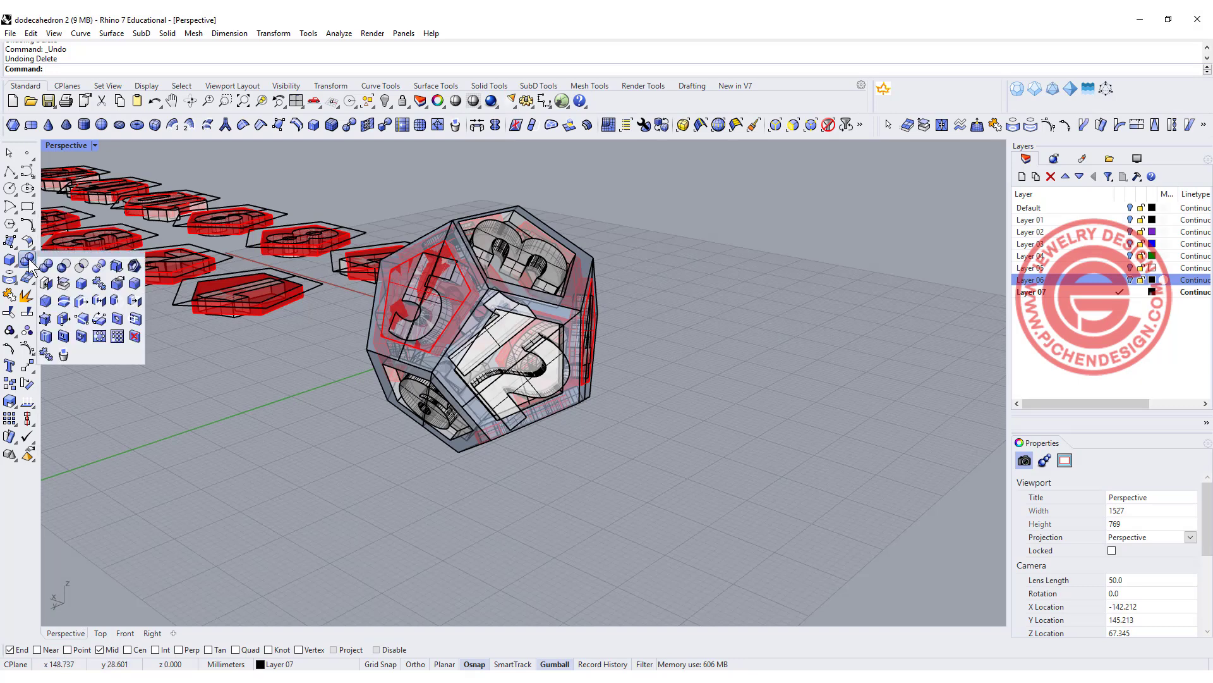
click(63, 266)
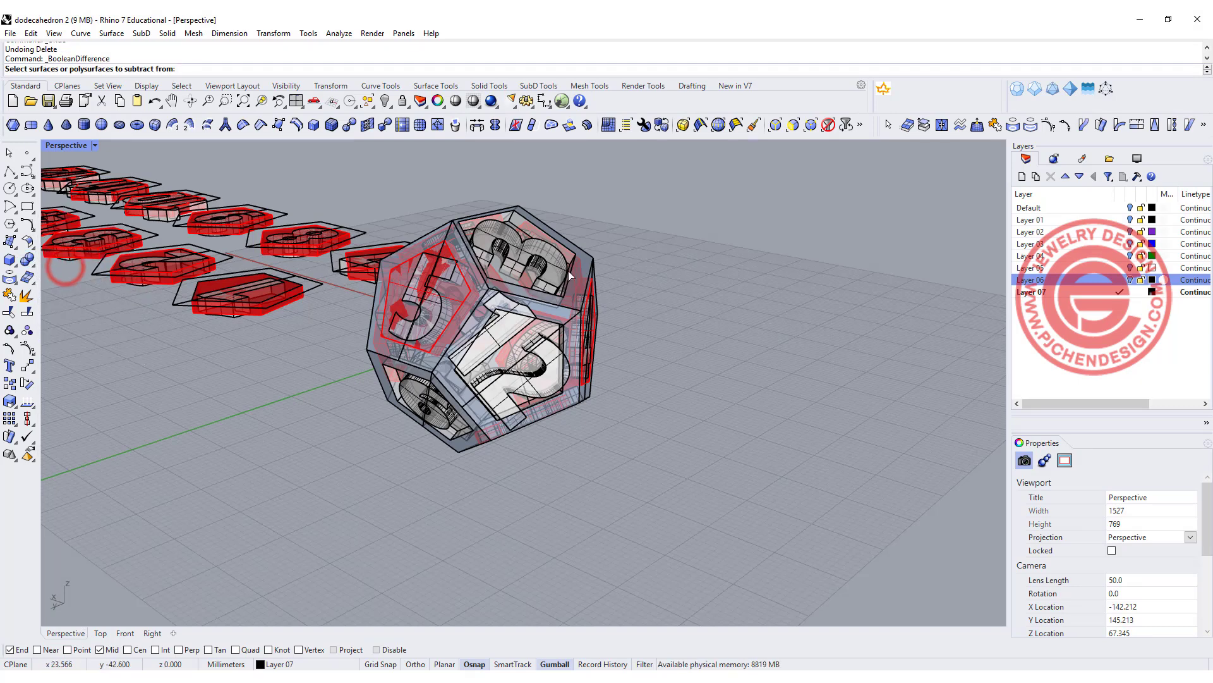
click(586, 258)
key(Return)
scroll(465, 285, up, 2)
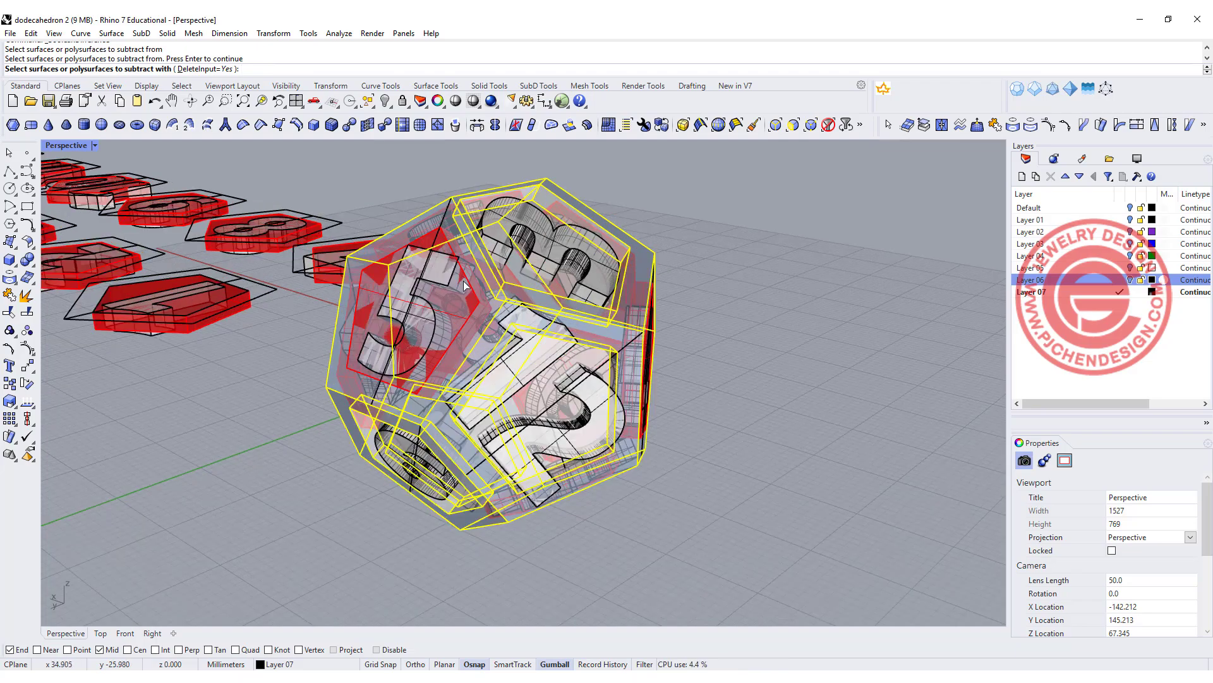
click(477, 304)
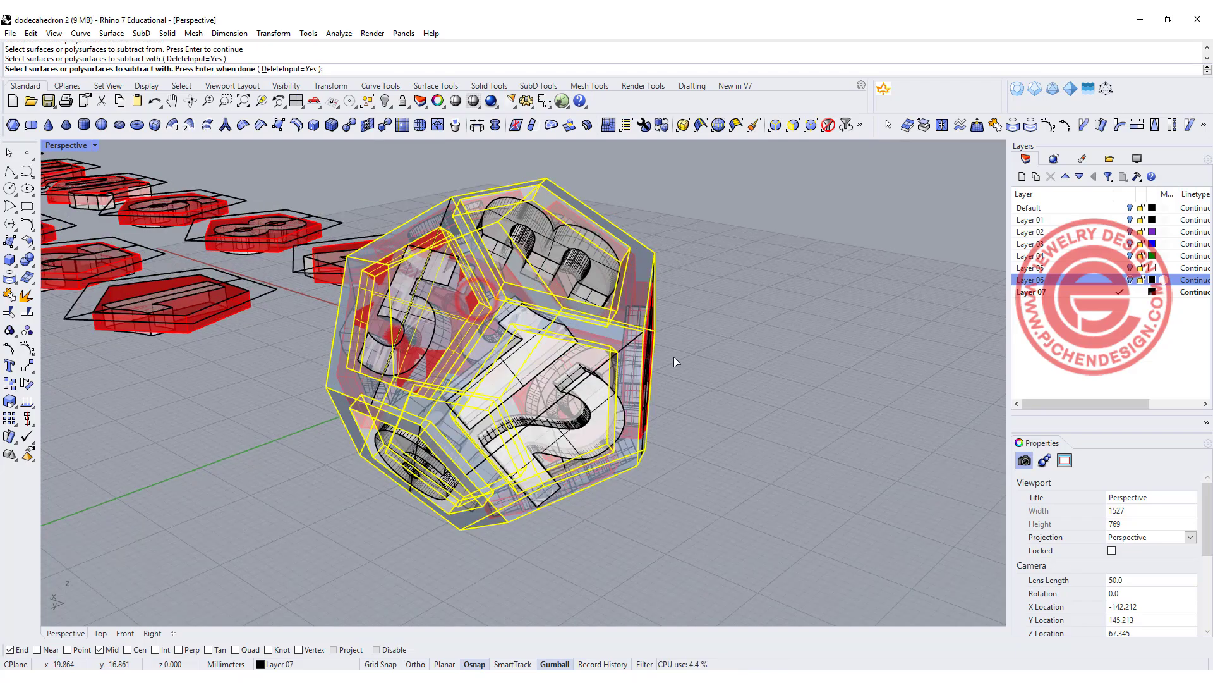
right_drag(673, 357, 602, 357)
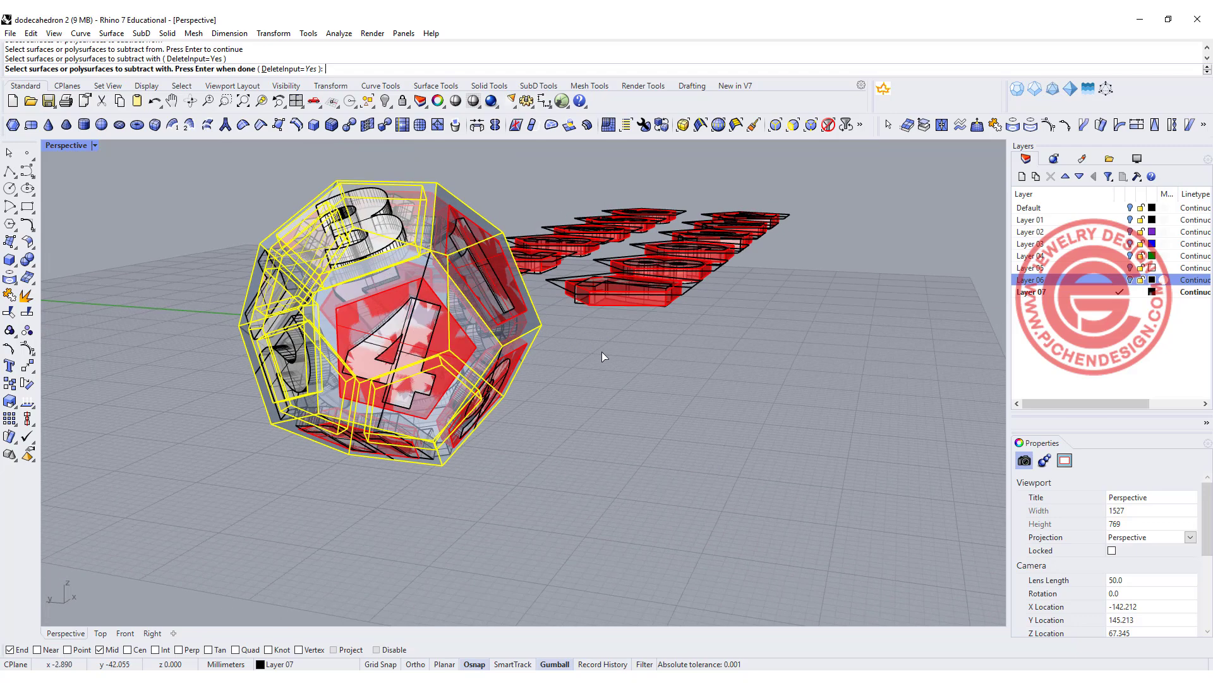
click(491, 354)
click(502, 392)
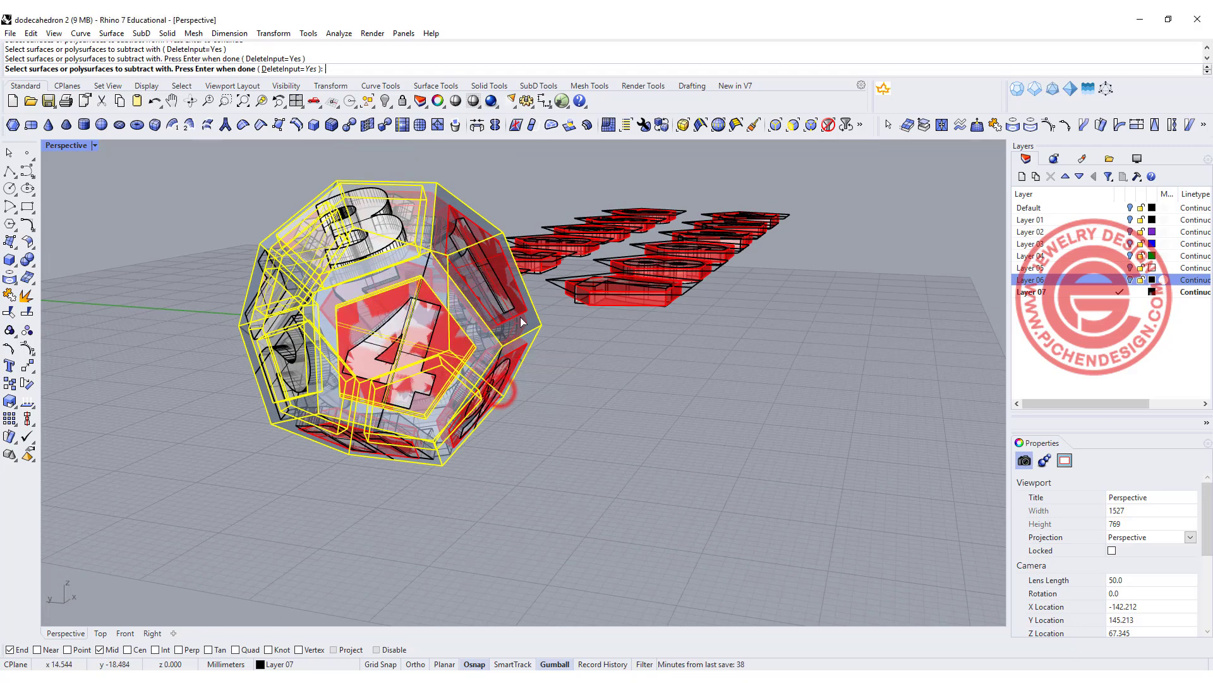
click(526, 310)
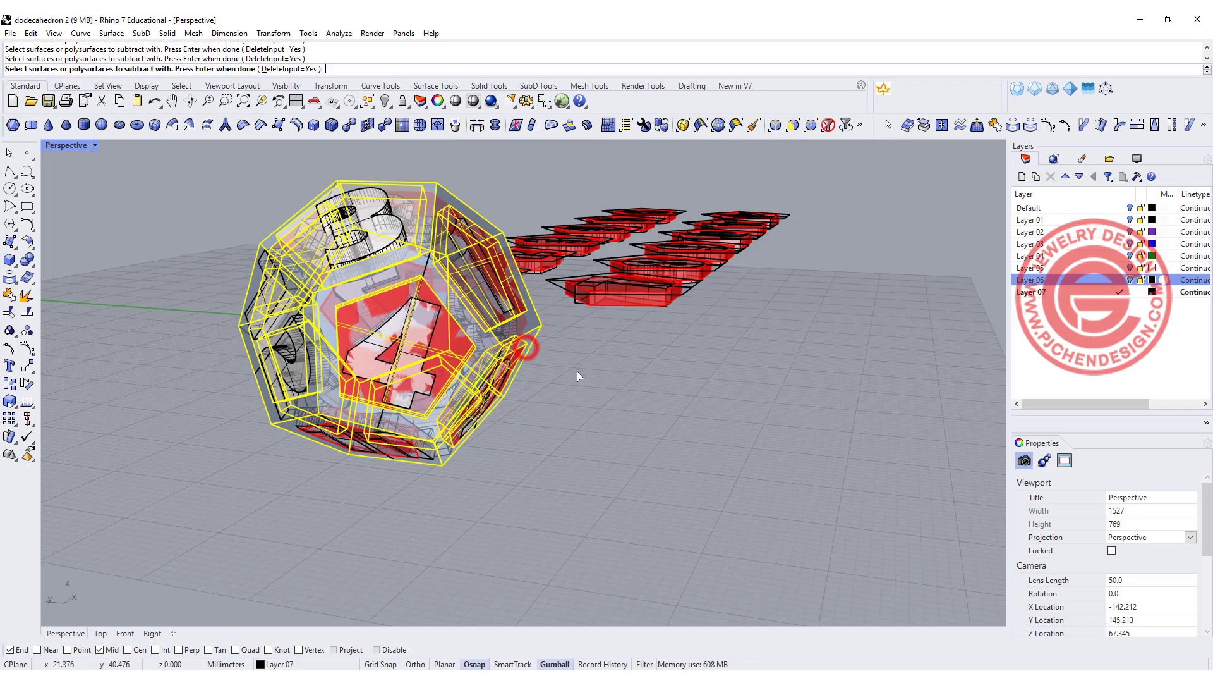
key(Return)
Repeat the subtraction on the dodecahedron using three inner face blocks as cutters.
right_drag(575, 372, 452, 253)
scroll(453, 253, up, 5)
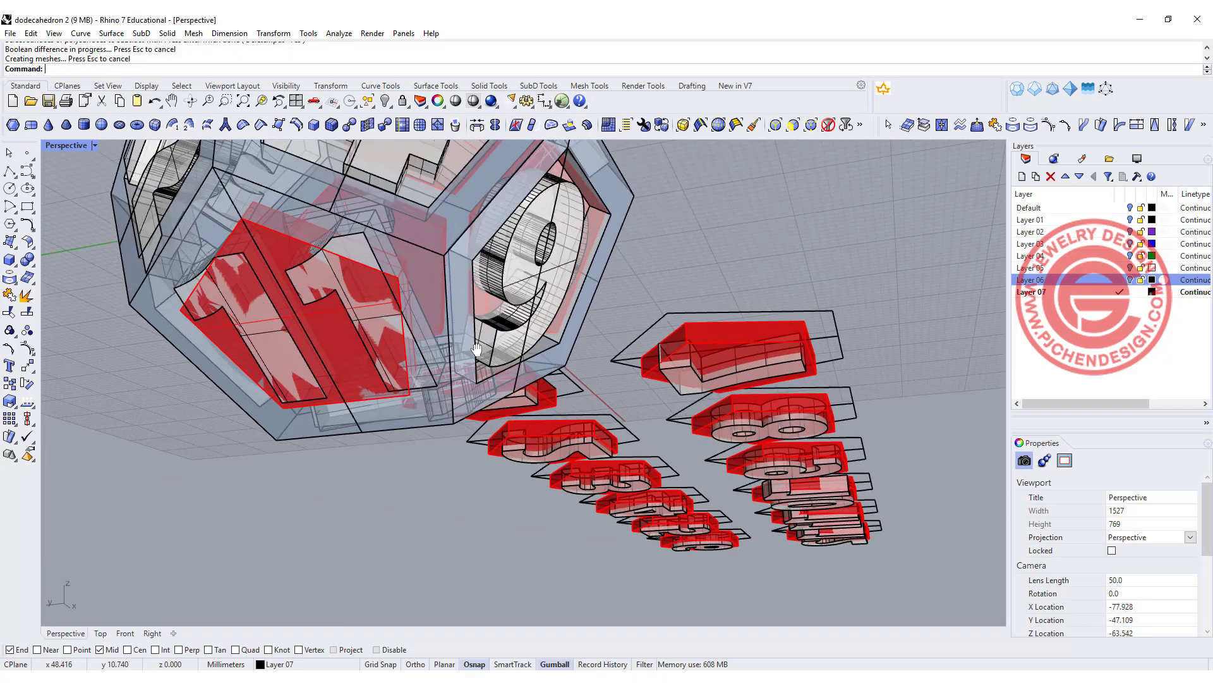
click(503, 306)
key(Return)
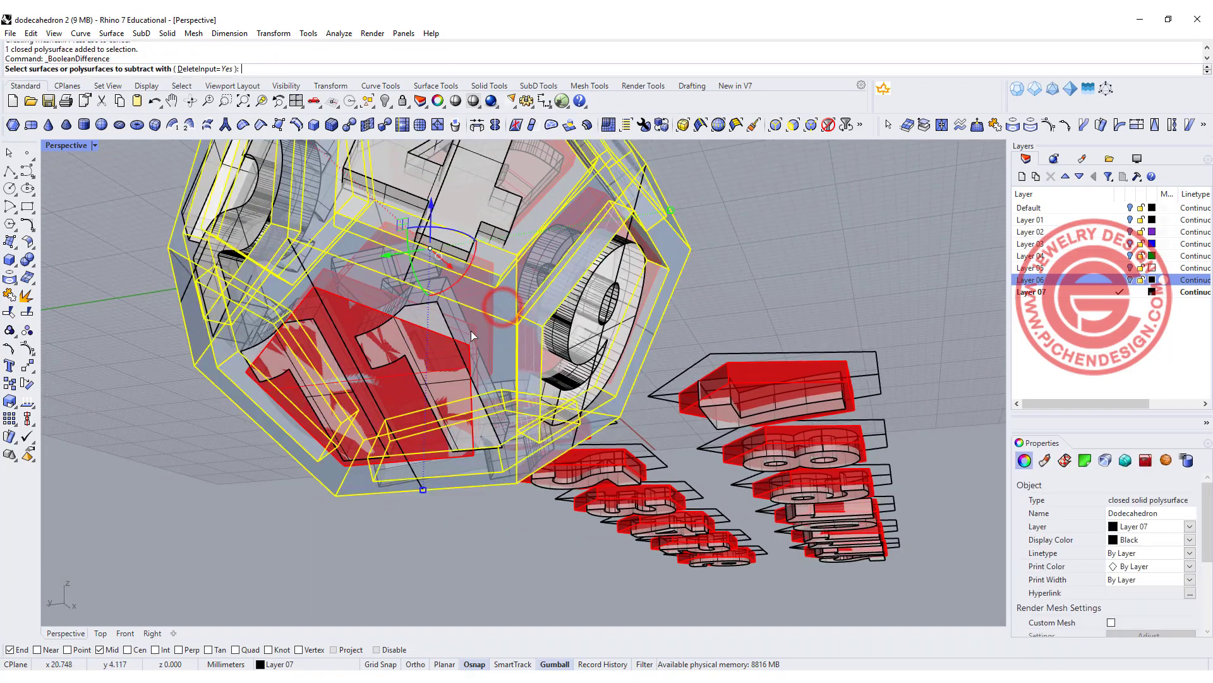
click(471, 348)
click(492, 296)
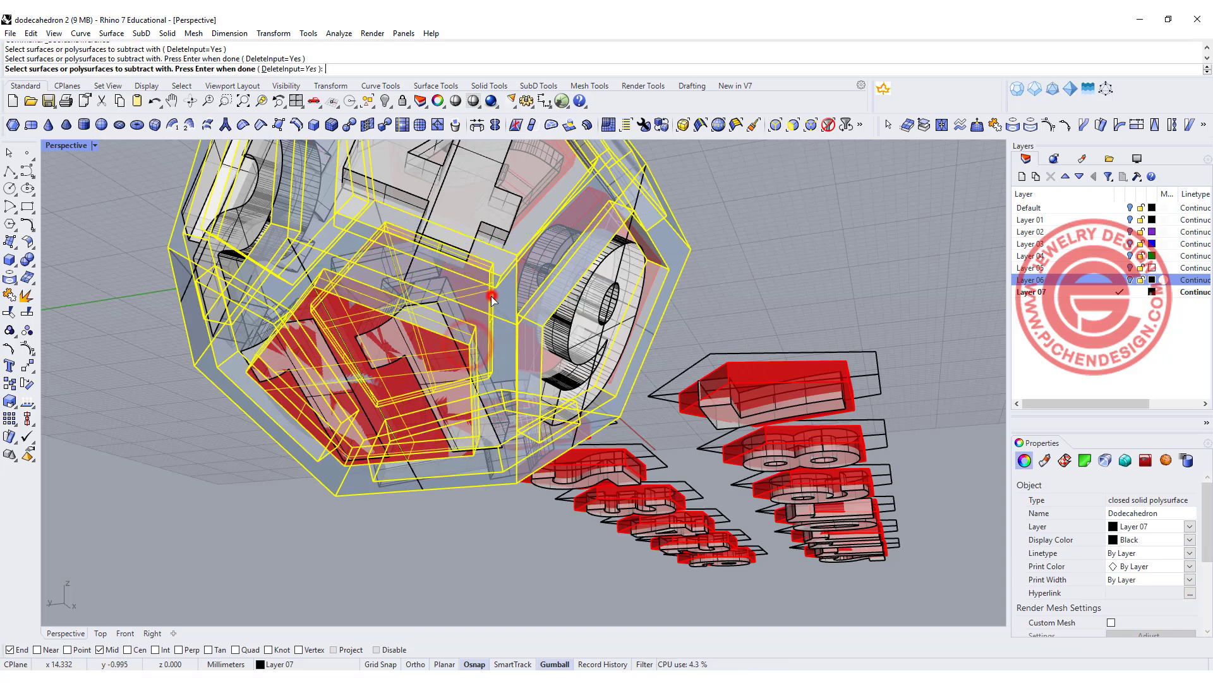
click(597, 185)
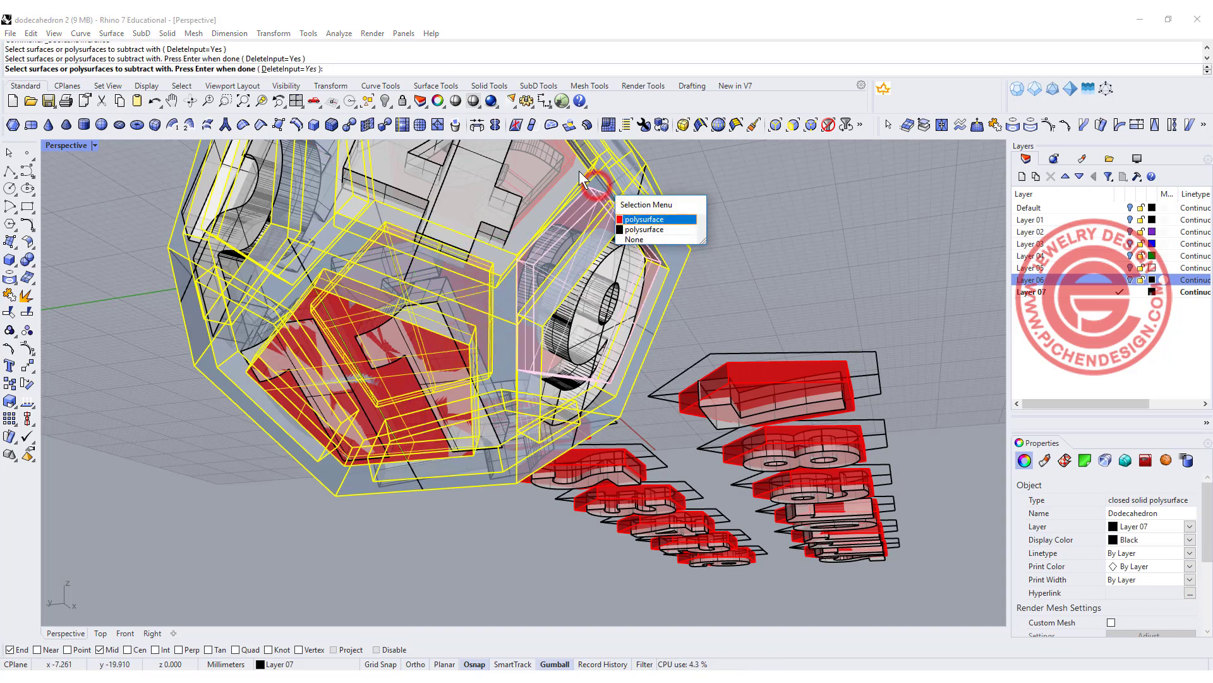
click(624, 219)
key(Return)
right_drag(714, 221, 544, 384)
scroll(414, 350, up, 3)
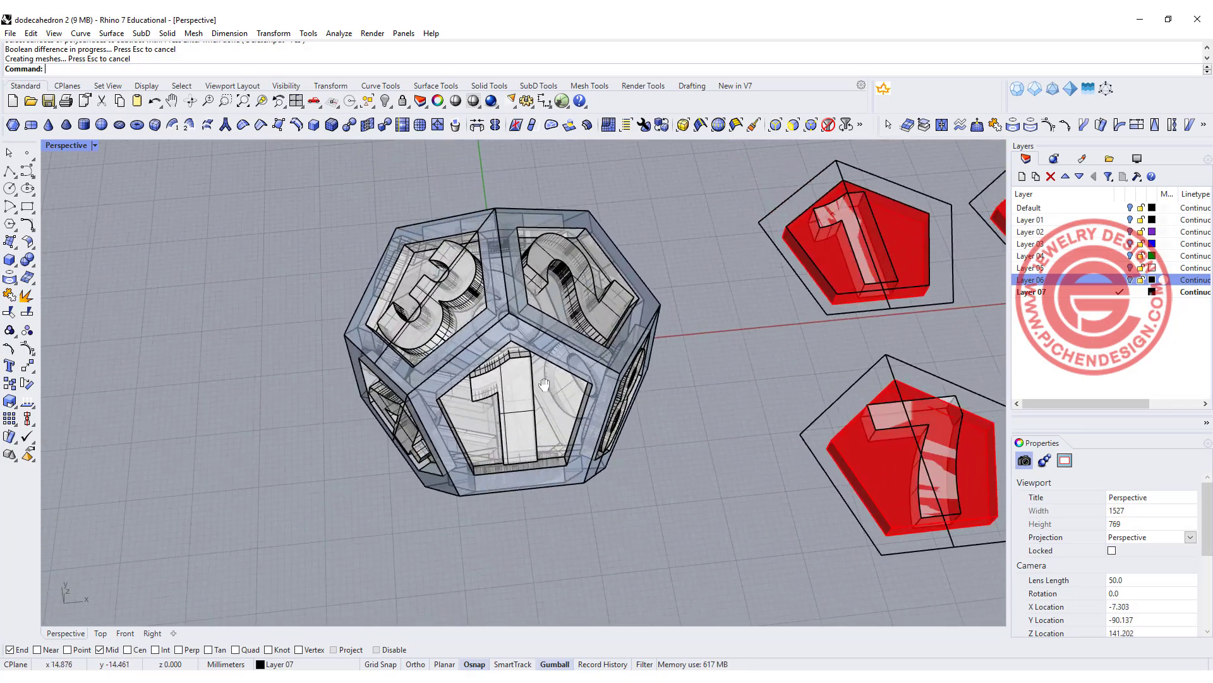
Hide the numbers and pieces inside the die, leaving only the outer shell visible.
drag(491, 342, 740, 566)
ctrl+click(609, 231)
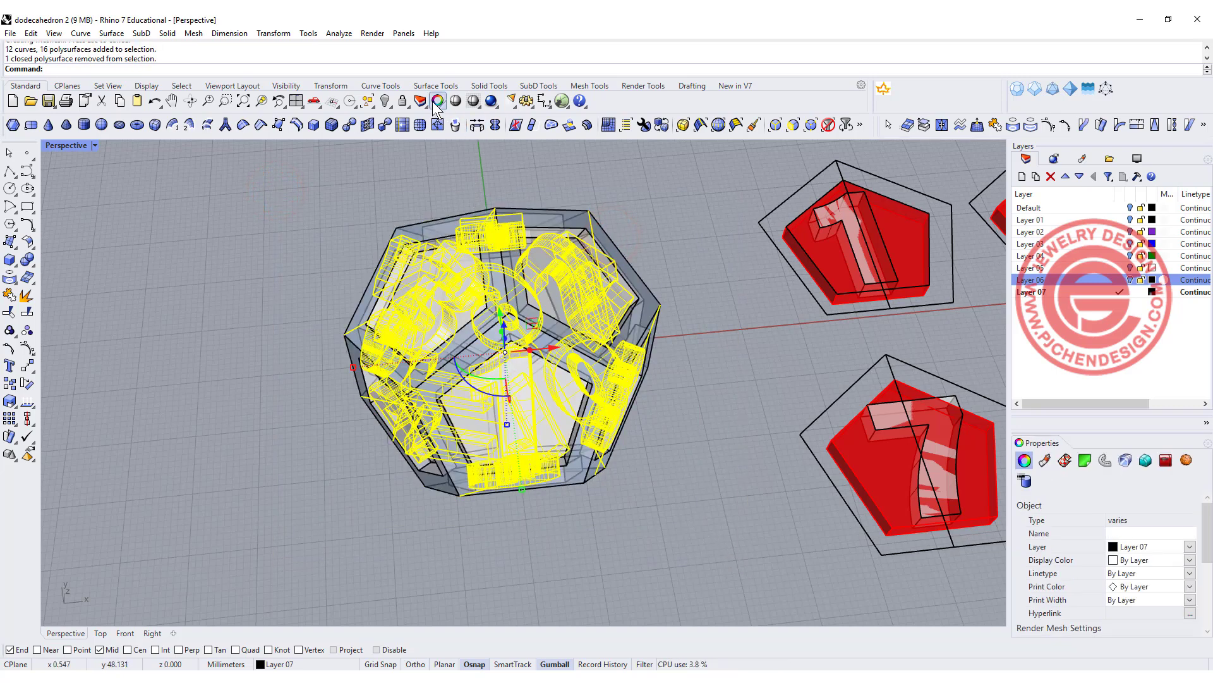
click(384, 101)
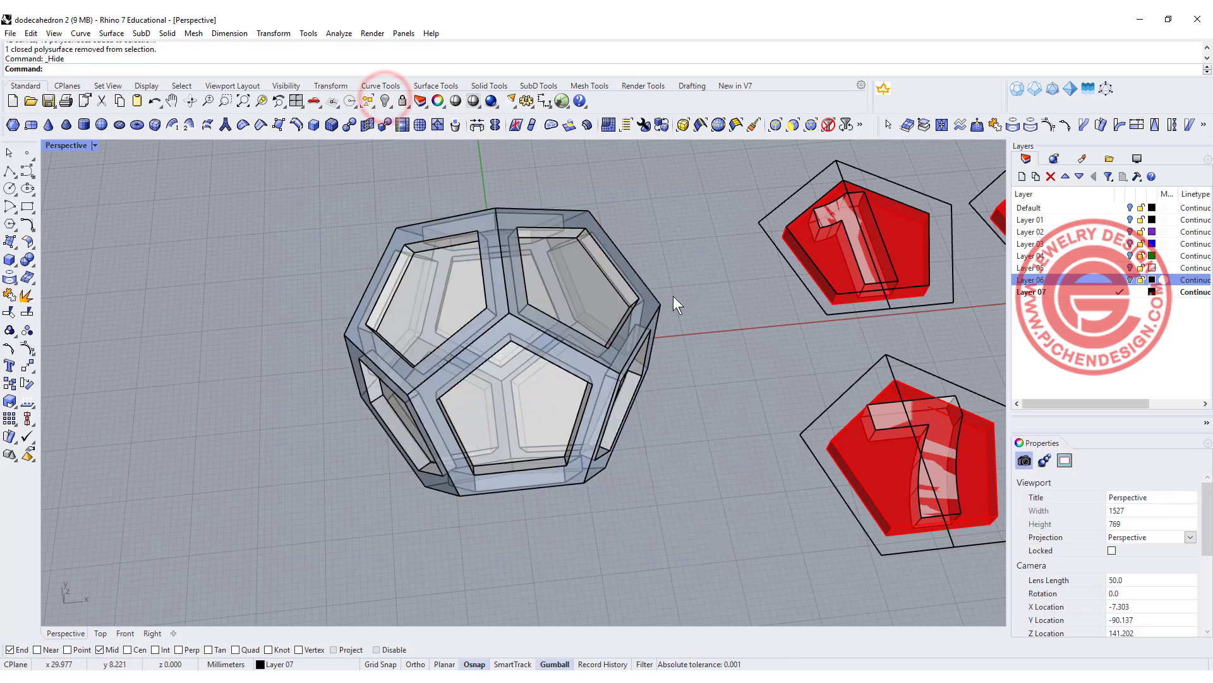
Chamfer every edge of the dodecahedron with a 0.6 chamfer distance.
click(30, 264)
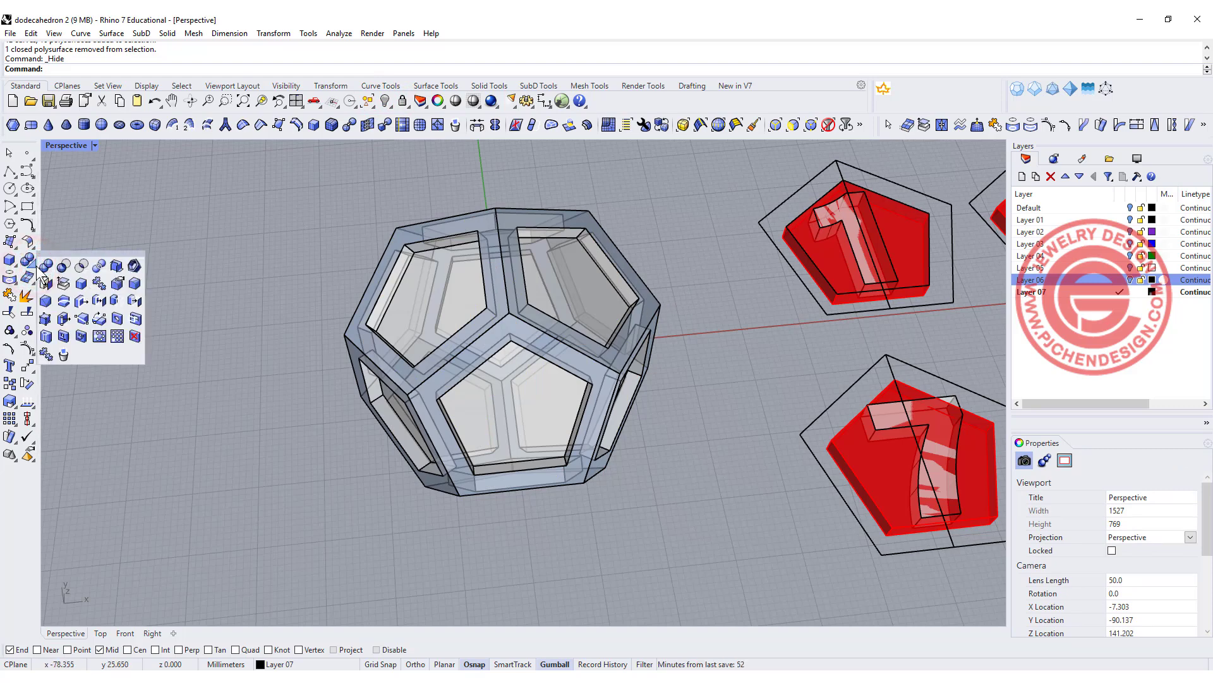
click(43, 302)
click(255, 67)
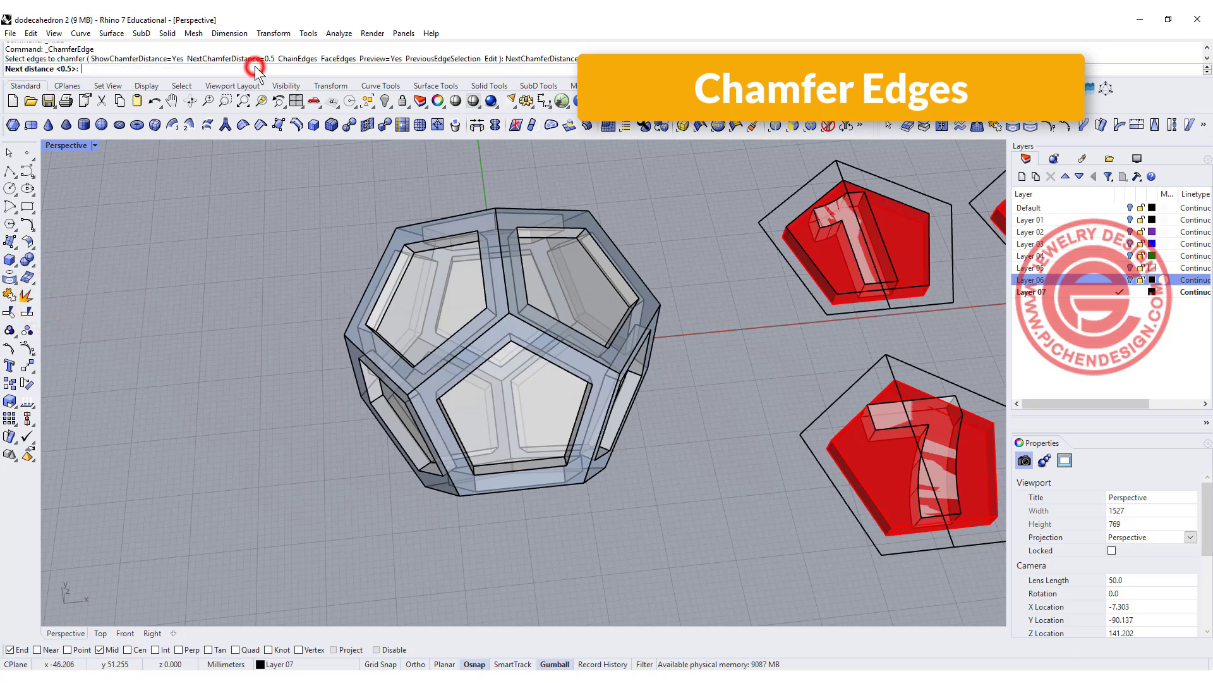
text(0.6)
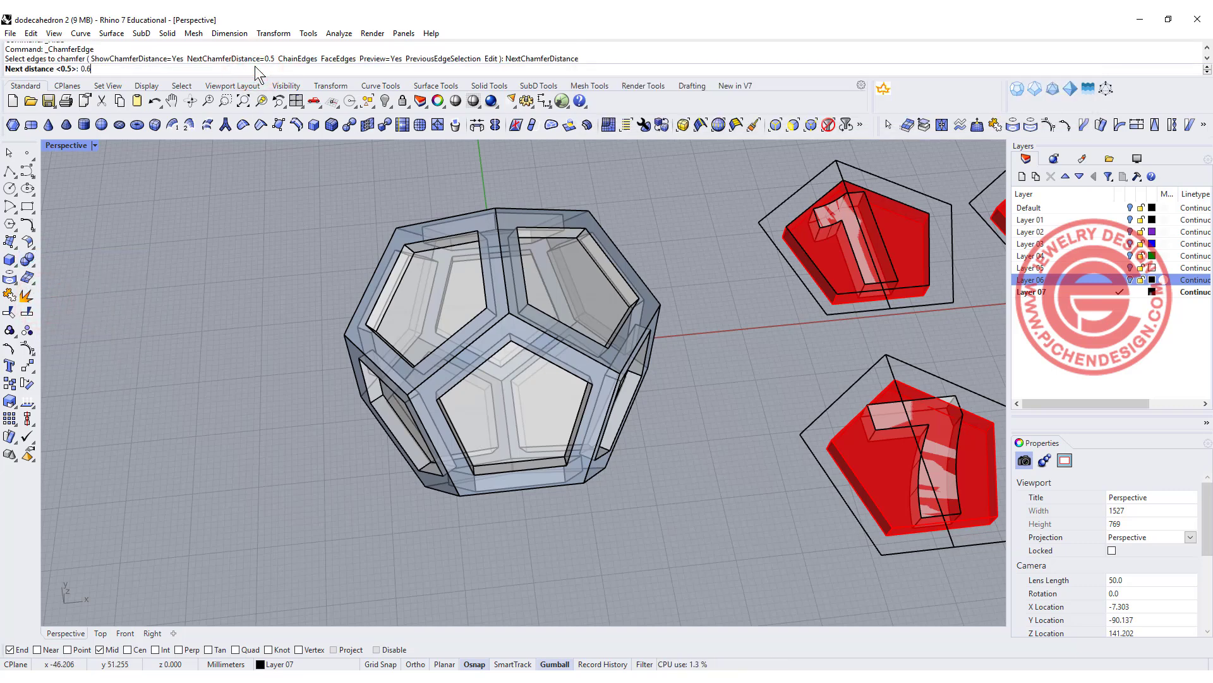
key(Return)
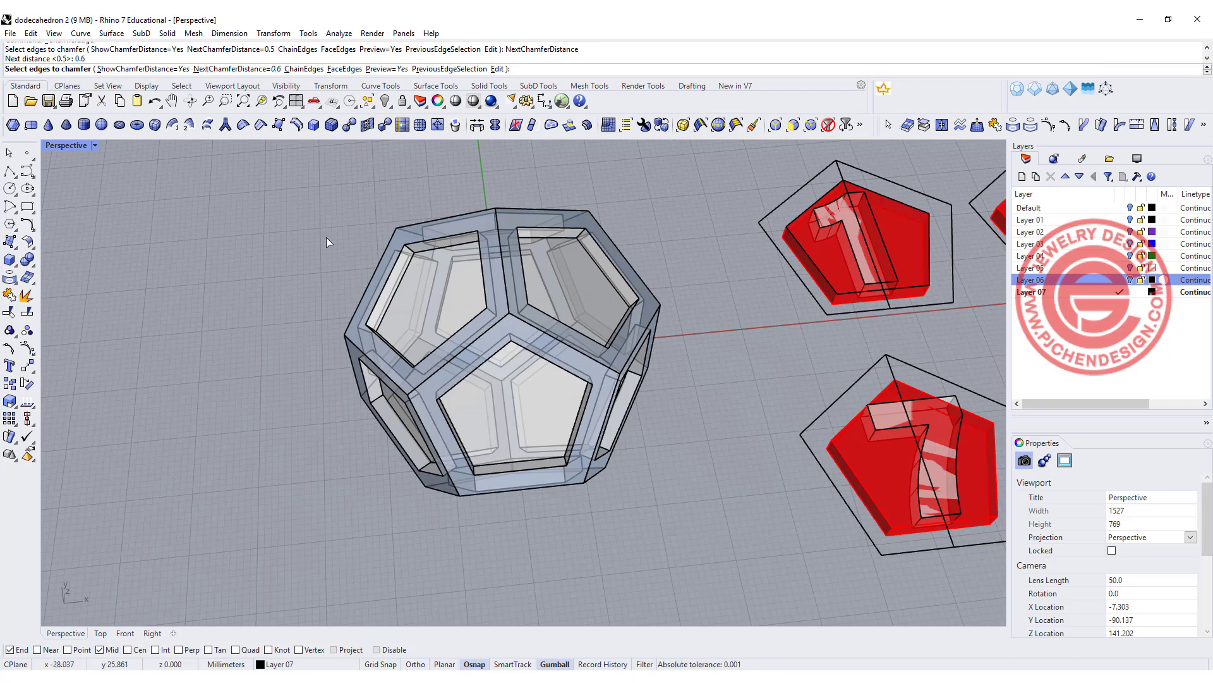
drag(425, 284, 689, 536)
key(Return)
key(Return)
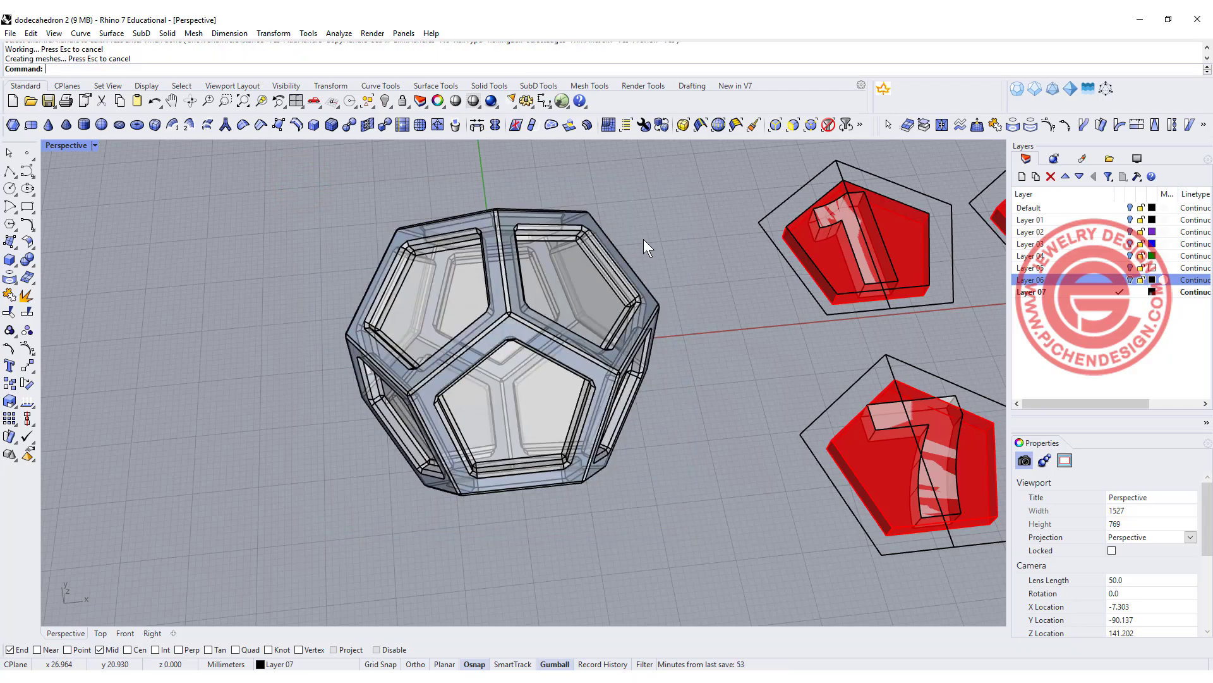
right_drag(643, 239, 217, 142)
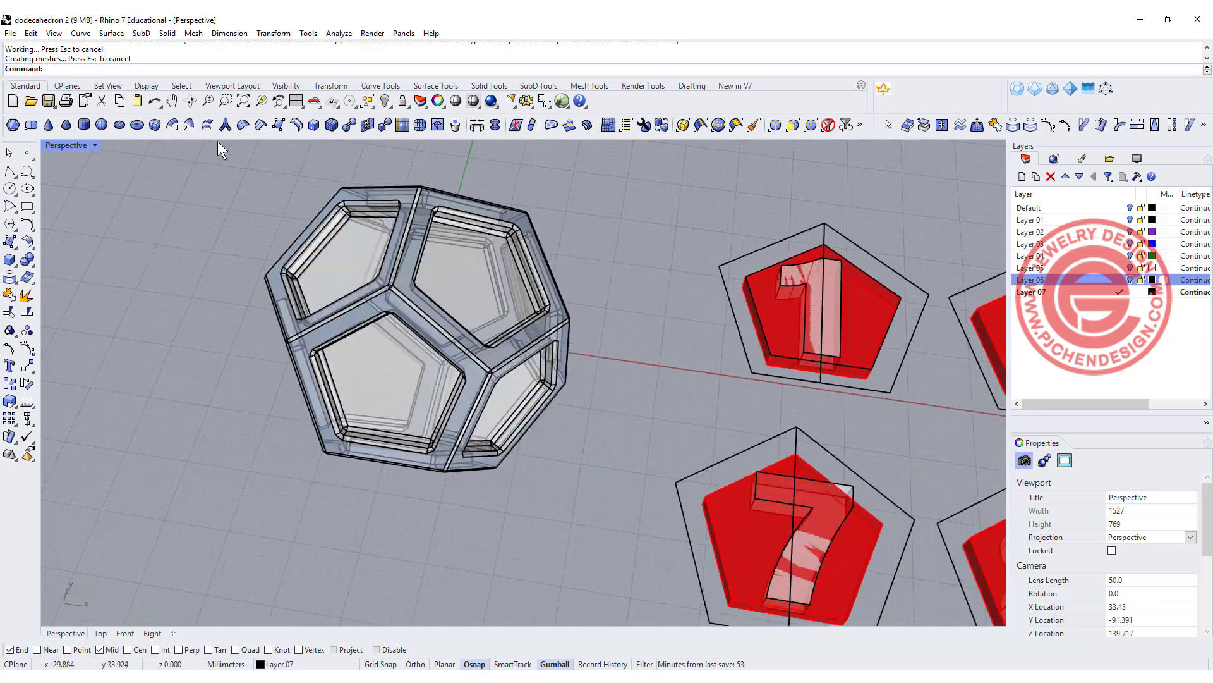
Preview the chamfered die in the Rendered display mode.
click(94, 145)
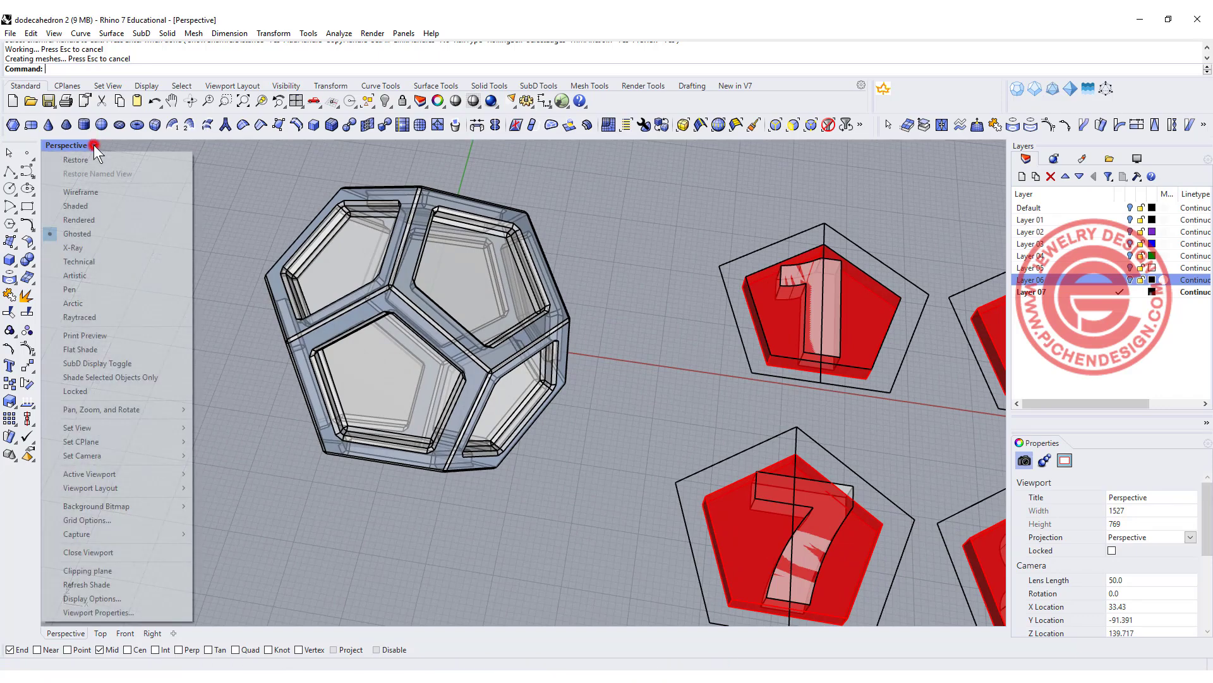
click(88, 220)
mouse_move(540, 298)
right_down()
mouse_move(639, 306)
mouse_move(551, 318)
right_up()
scroll(538, 317, up, 3)
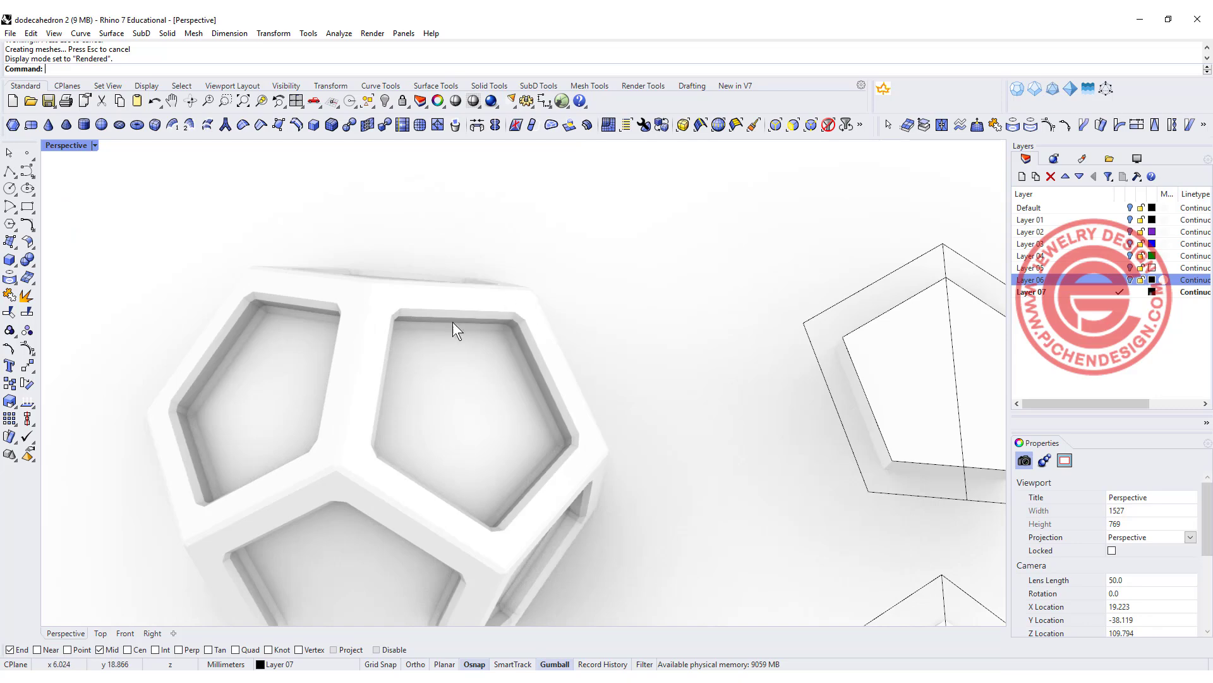
scroll(453, 321, down, 3)
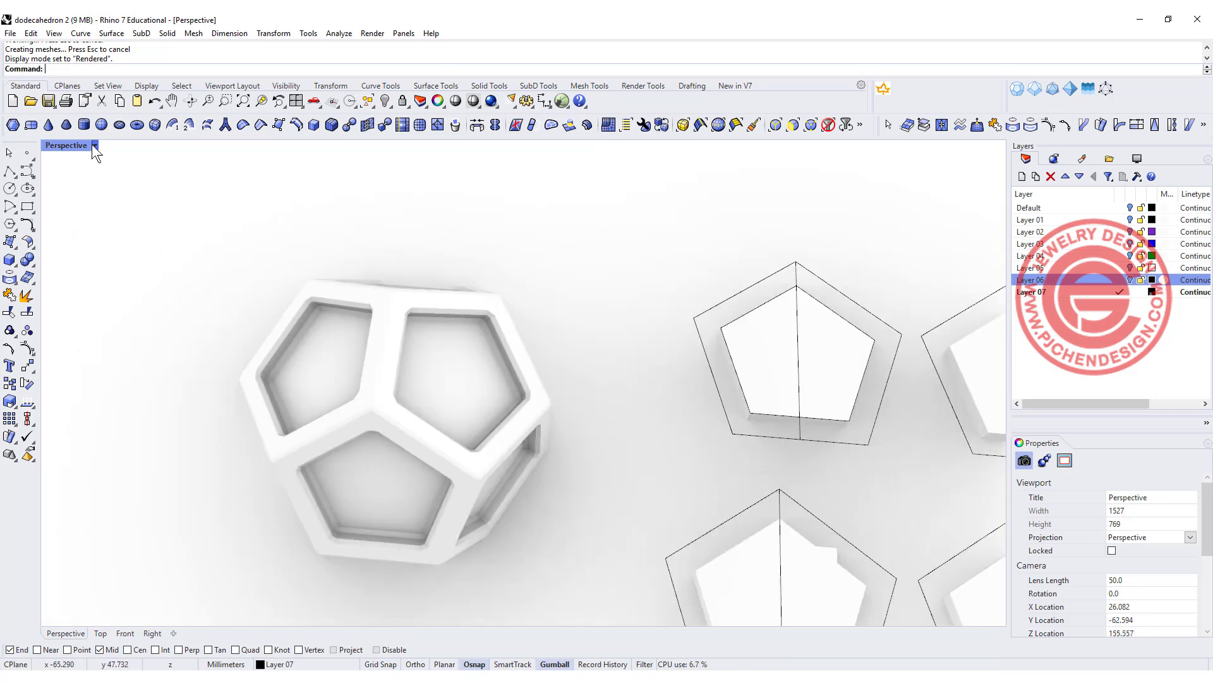
Return to Ghosted display and show all the hidden number pieces again.
key(ctrl+alt+g)
key(ctrl+alt+h)
right_drag(580, 303, 396, 276)
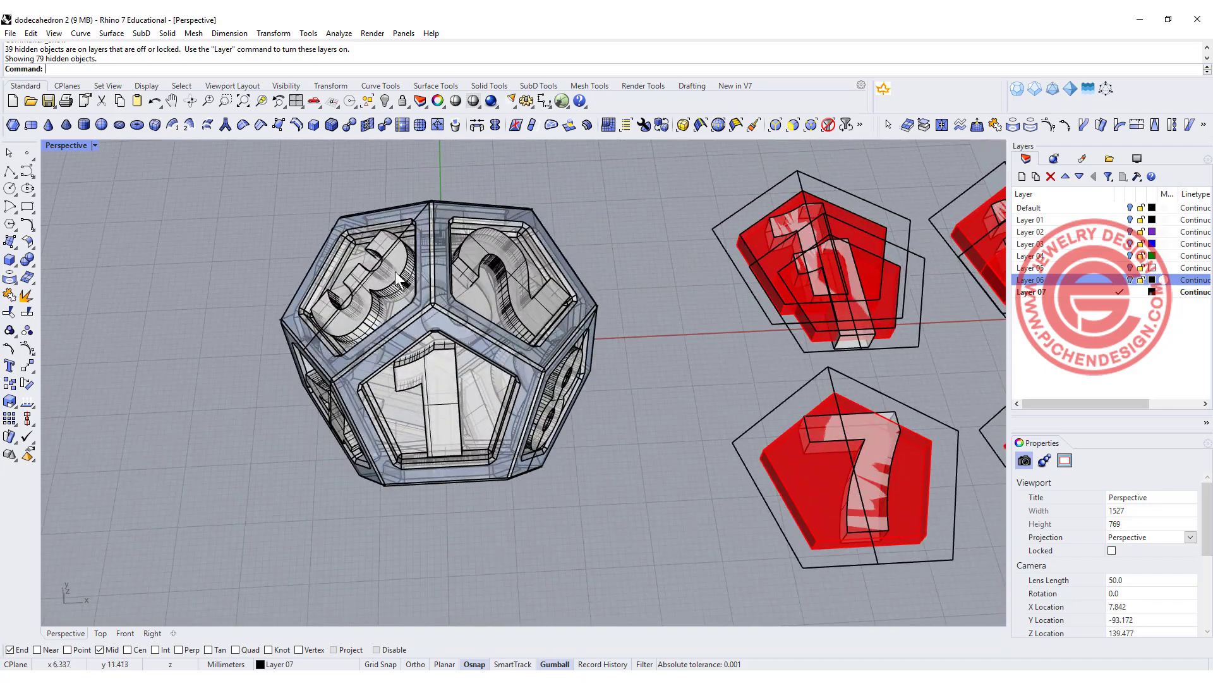
Boolean-union the chamfered dodecahedron with all its number solids into one closed polysurface.
click(29, 266)
click(46, 266)
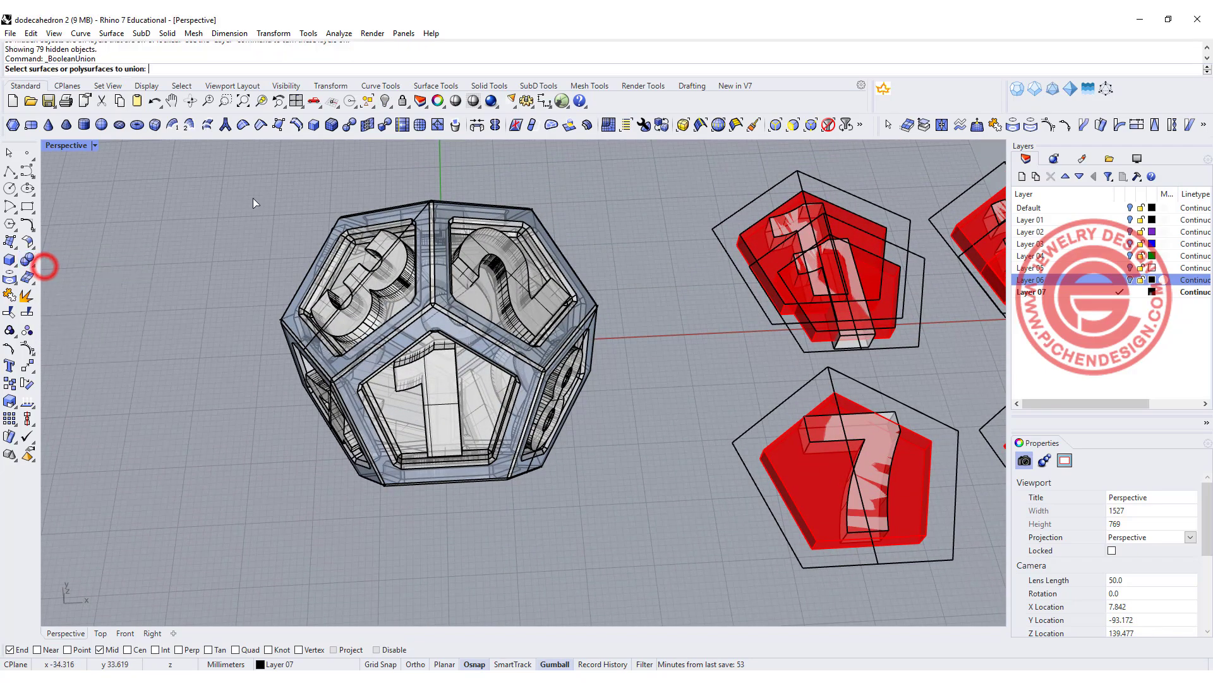
drag(258, 190, 643, 522)
right_click(636, 411)
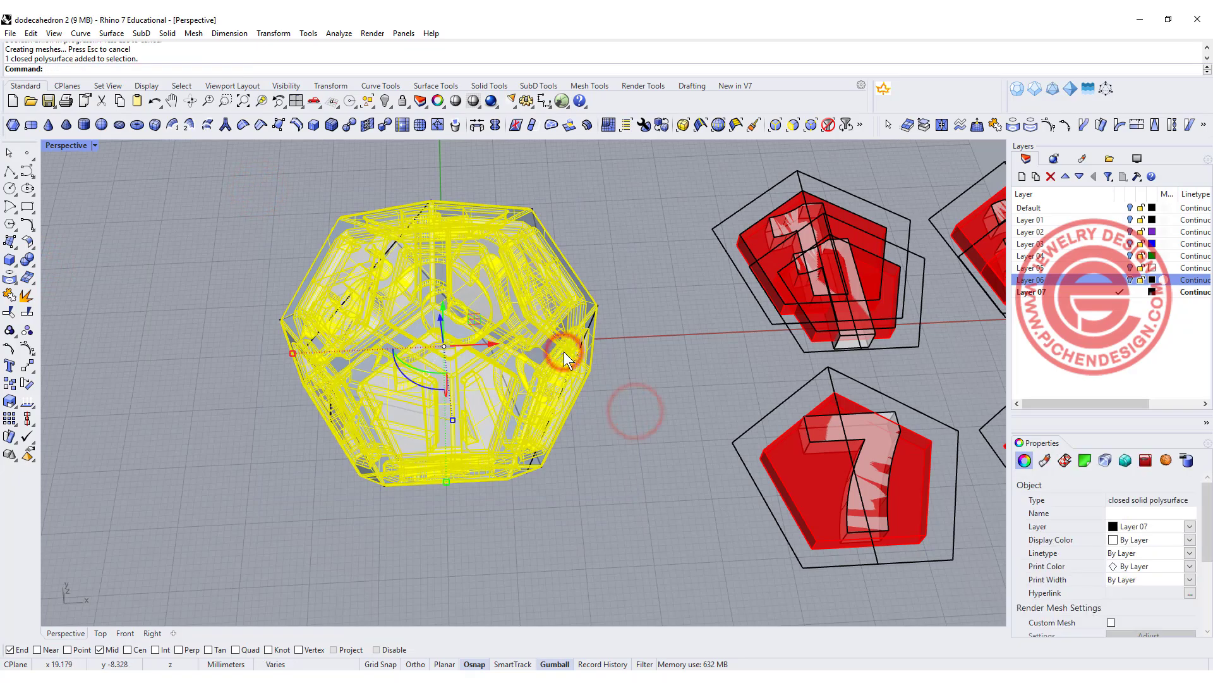
click(612, 359)
right_drag(612, 359, 544, 360)
Switch the Perspective view to Rendered and spin the die with the Turntable command.
key(ctrl+alt+r)
text(Turntable)
key(Return)
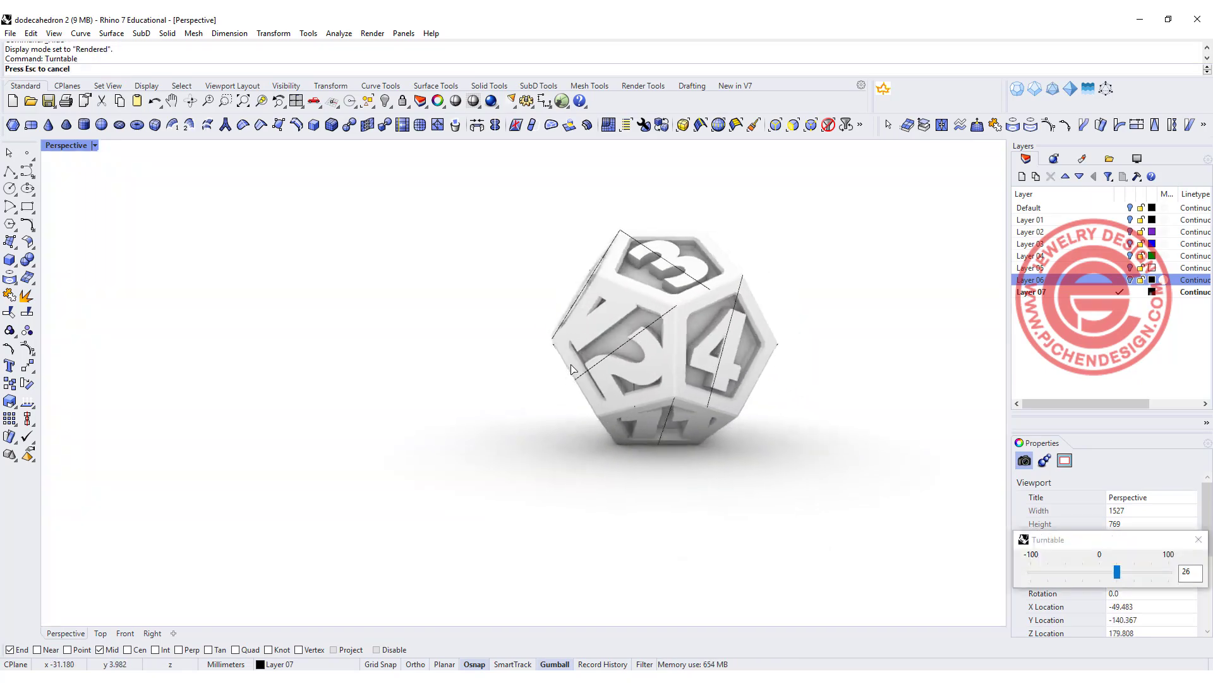